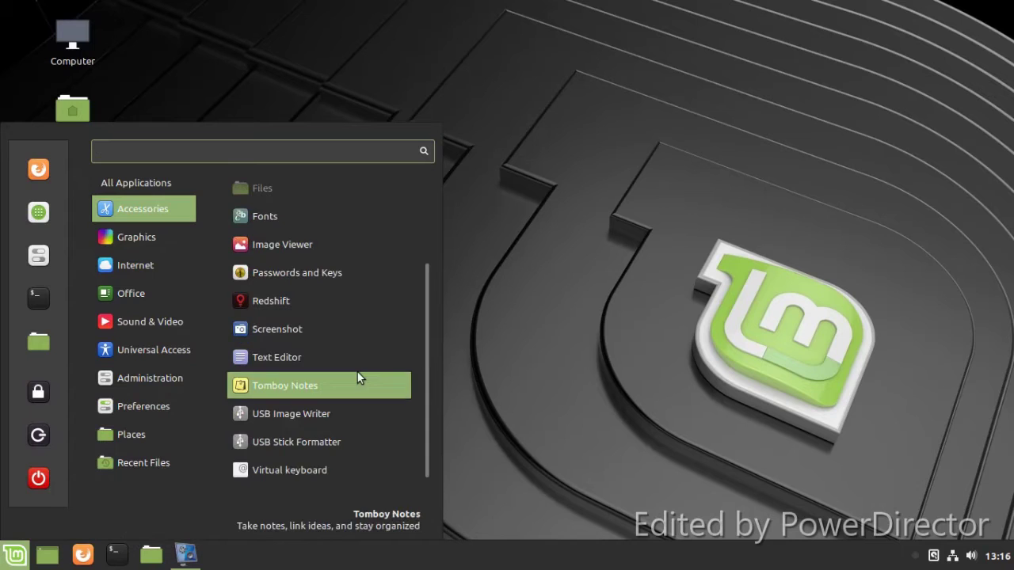
# Step: Open Tomboy Notes, view the "Using Links in Tomboy" and "Start Here" notes, and close all its windows
pyautogui.click(358, 372)
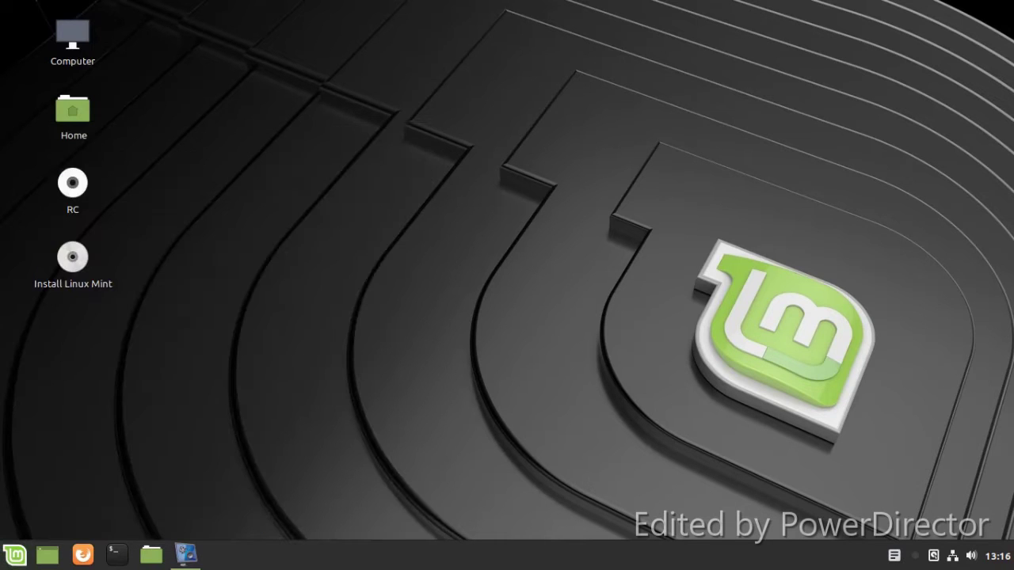
pyautogui.click(418, 226)
pyautogui.doubleClick(466, 225)
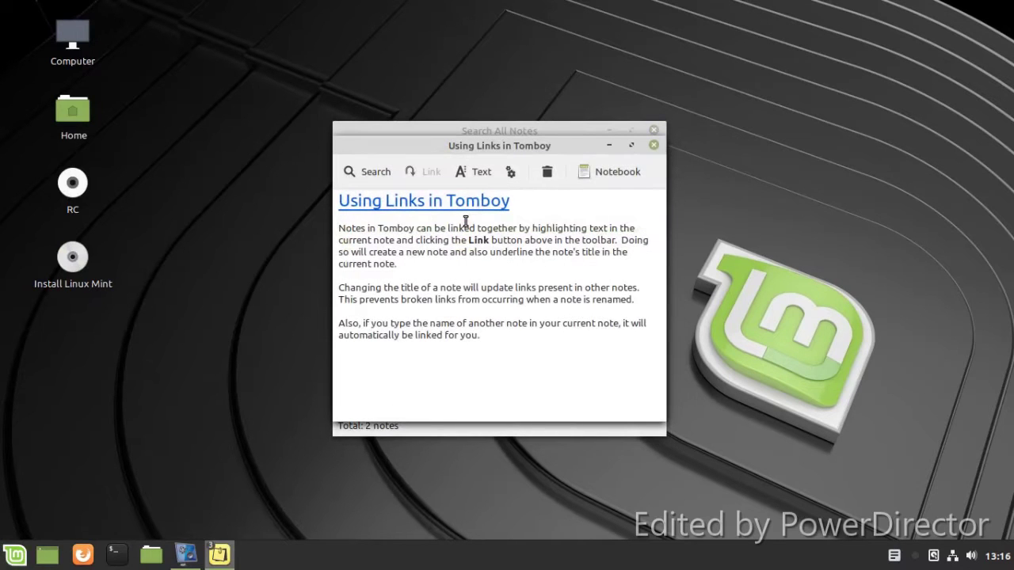
pyautogui.click(653, 146)
pyautogui.click(655, 130)
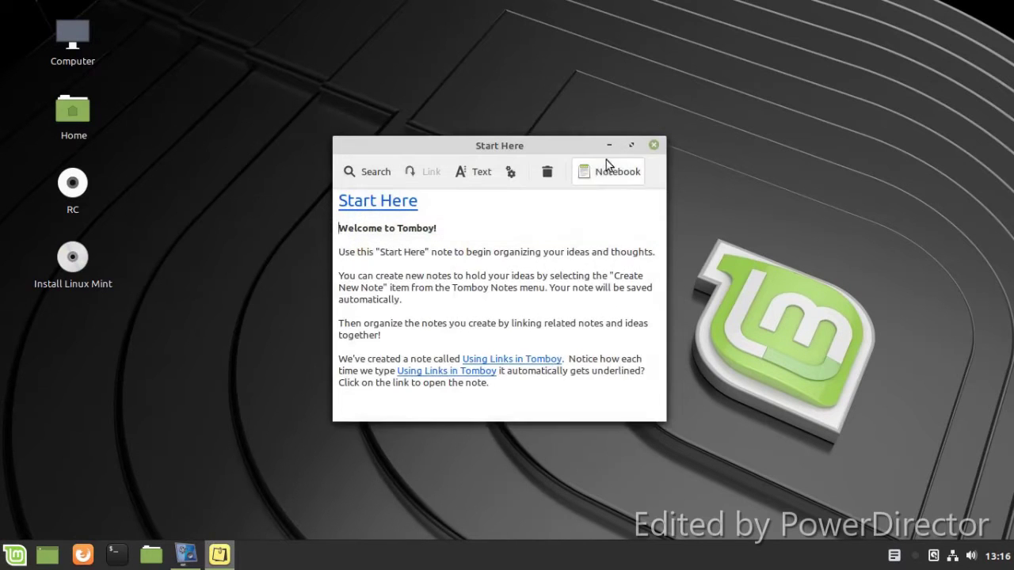
pyautogui.click(653, 145)
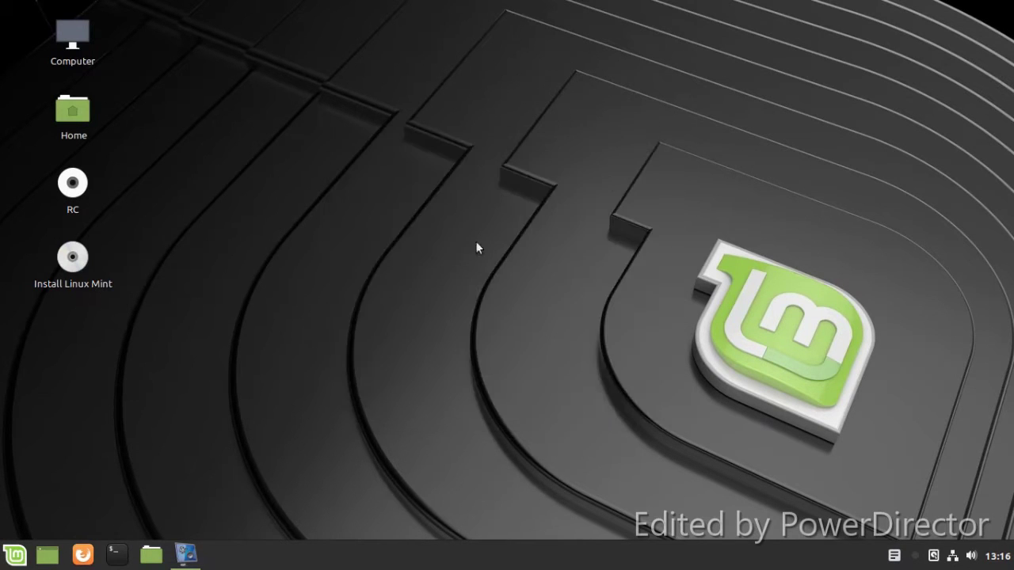
# Step: Launch Firefox Web Browser from the Internet applications, look through the Linux Mint start page's blog news, and close the browser
pyautogui.click(15, 555)
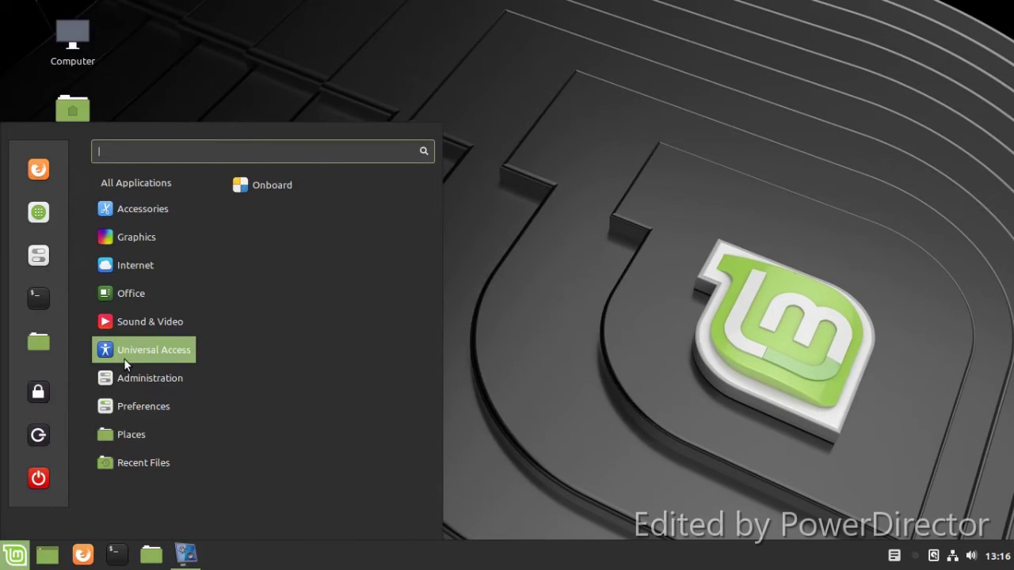
pyautogui.moveTo(166, 275)
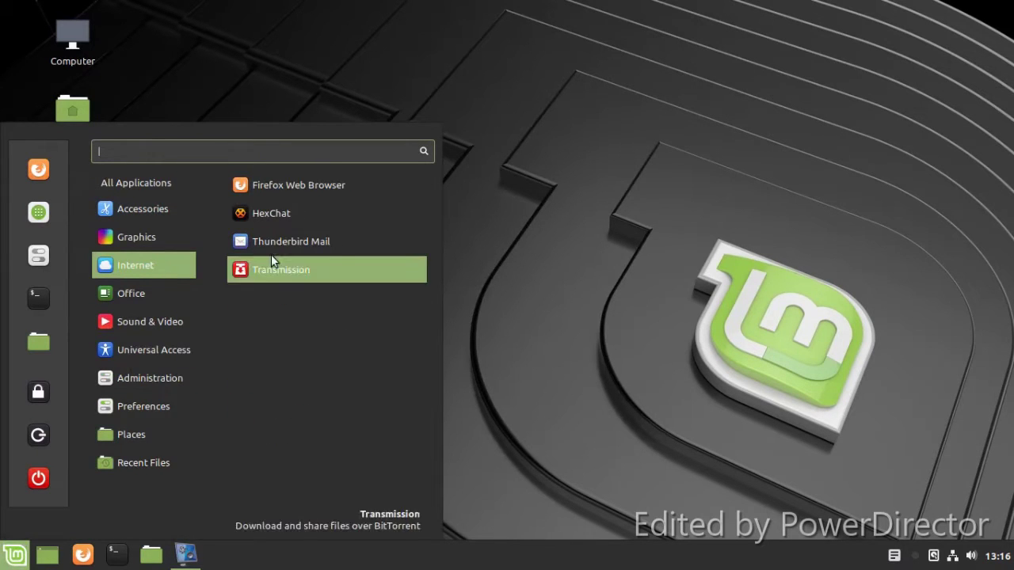
pyautogui.click(310, 184)
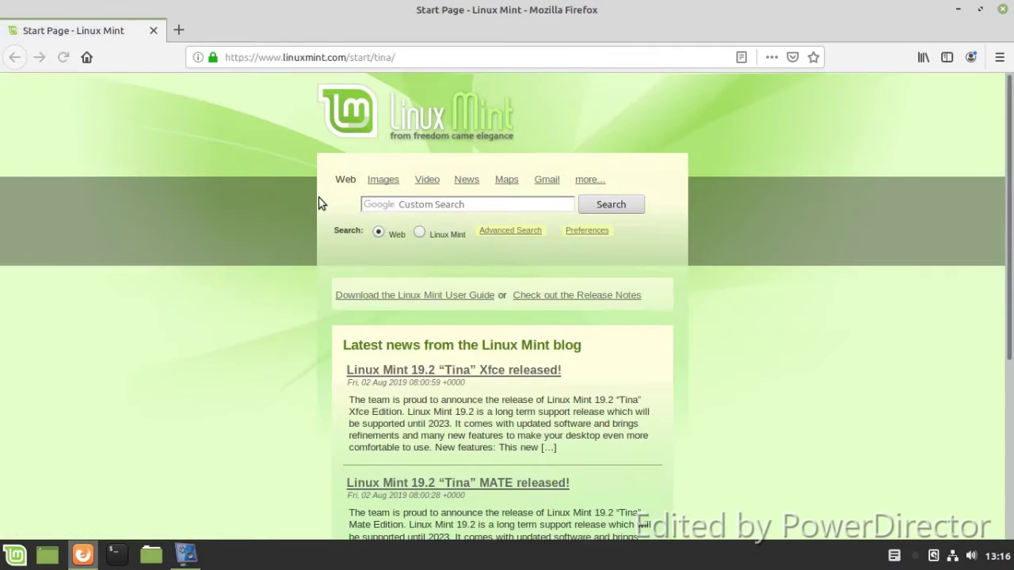
pyautogui.scroll(-3, 316, 202)
pyautogui.scroll(-1, 316, 210)
pyautogui.scroll(1, 317, 208)
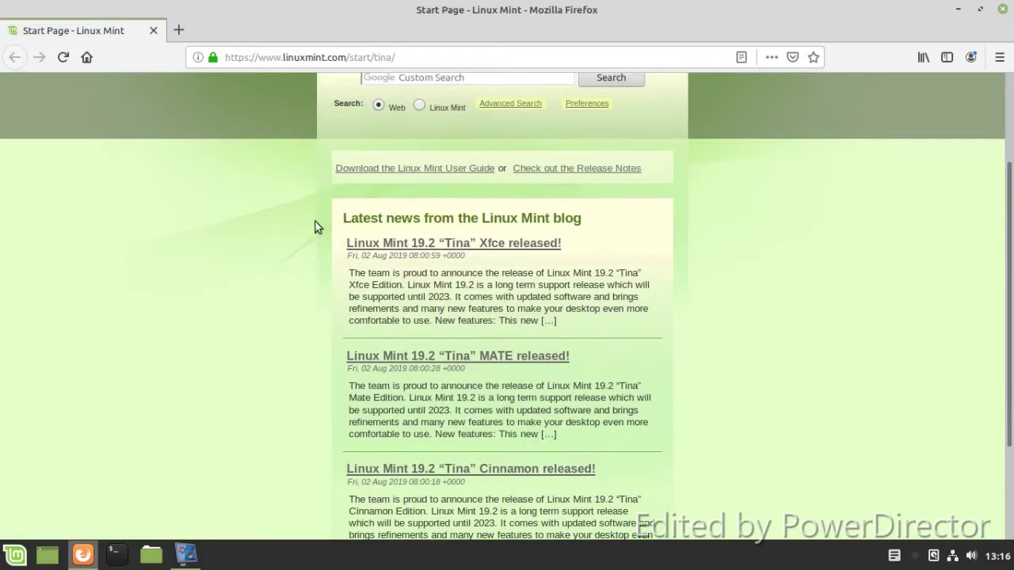
pyautogui.click(1003, 10)
# Step: Open the application menu's configuration and show its layout and content options
pyautogui.rightClick(7, 553)
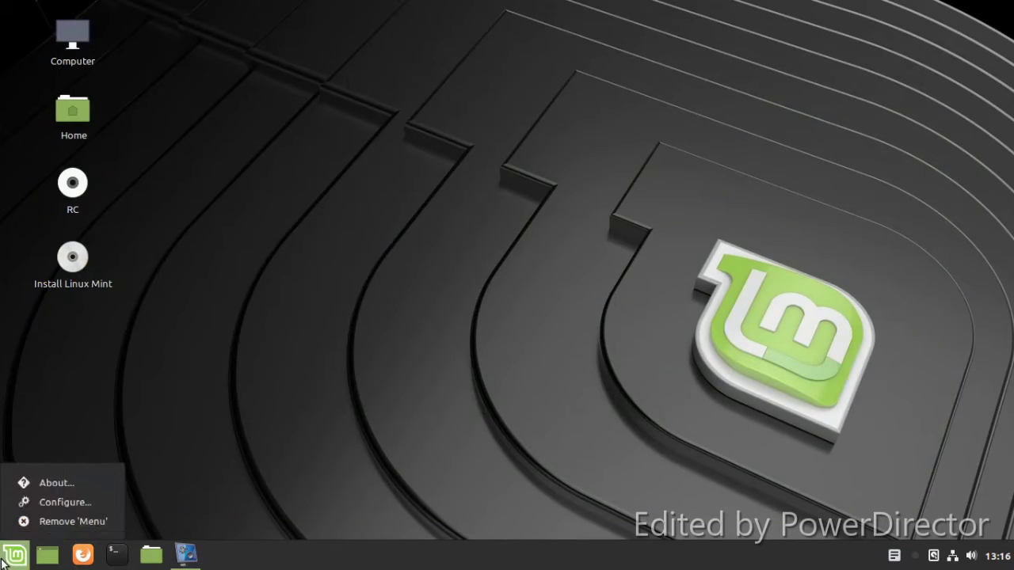
pyautogui.click(38, 504)
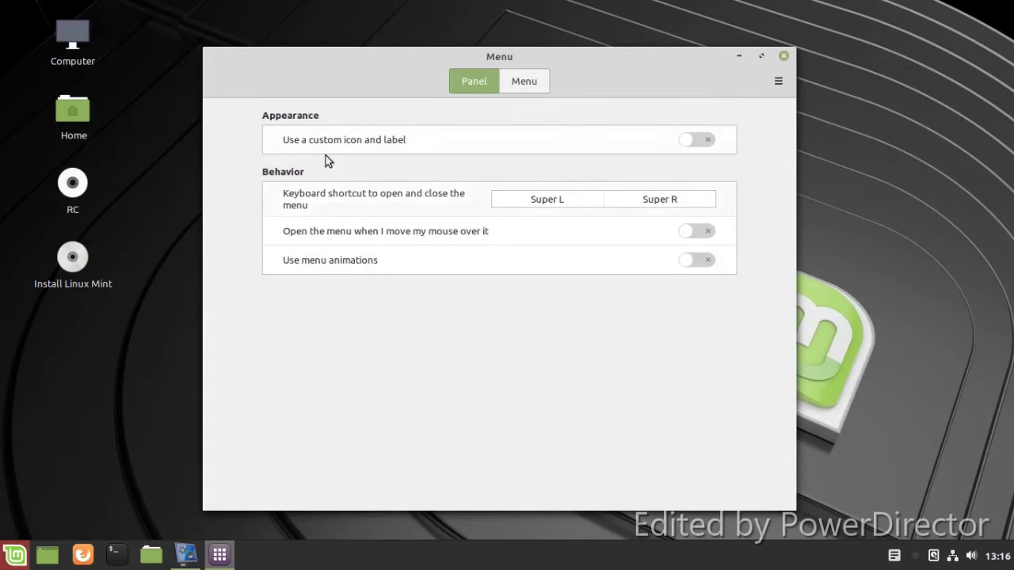
pyautogui.click(536, 79)
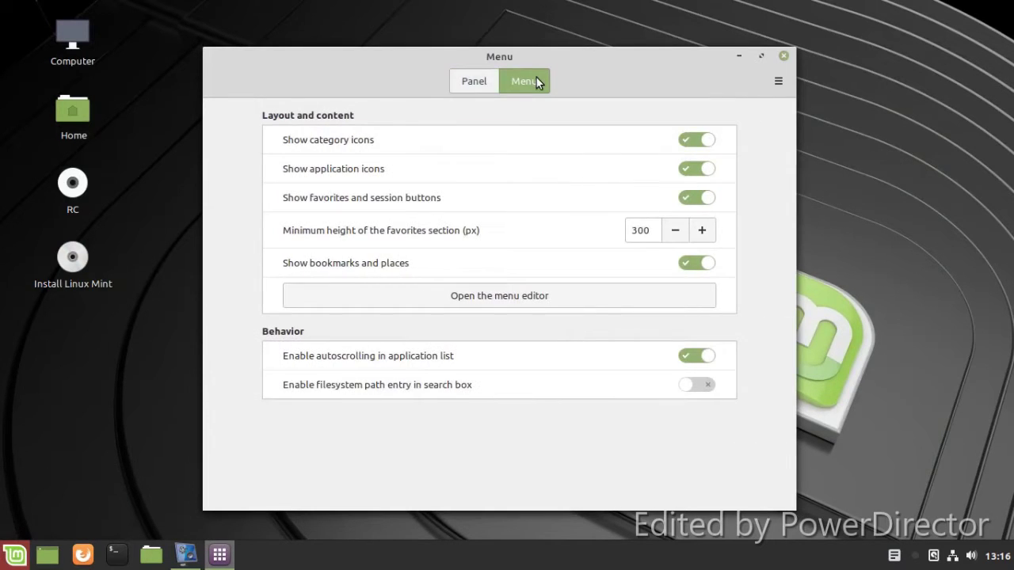
# Step: Switch category icons, application icons, and favorites and session buttons off and back on, and close the menu configuration
pyautogui.click(690, 144)
pyautogui.click(703, 170)
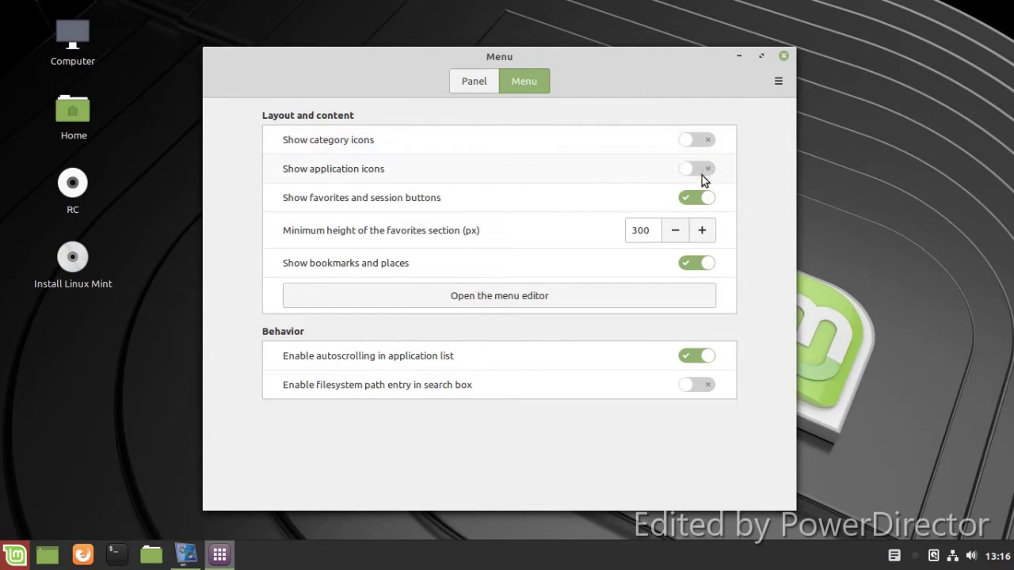
pyautogui.click(702, 202)
pyautogui.click(702, 200)
pyautogui.click(703, 169)
pyautogui.click(702, 140)
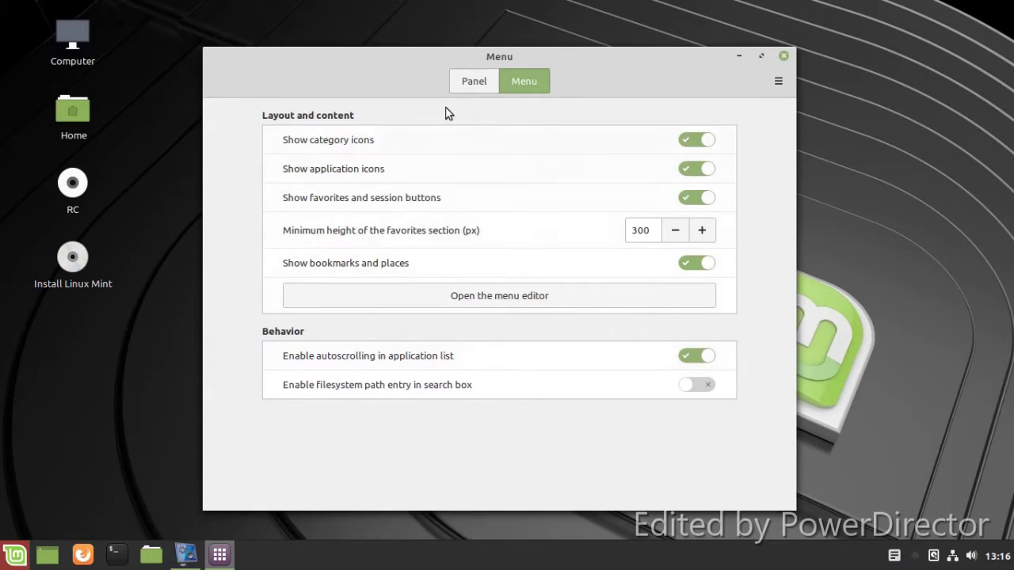
pyautogui.click(475, 82)
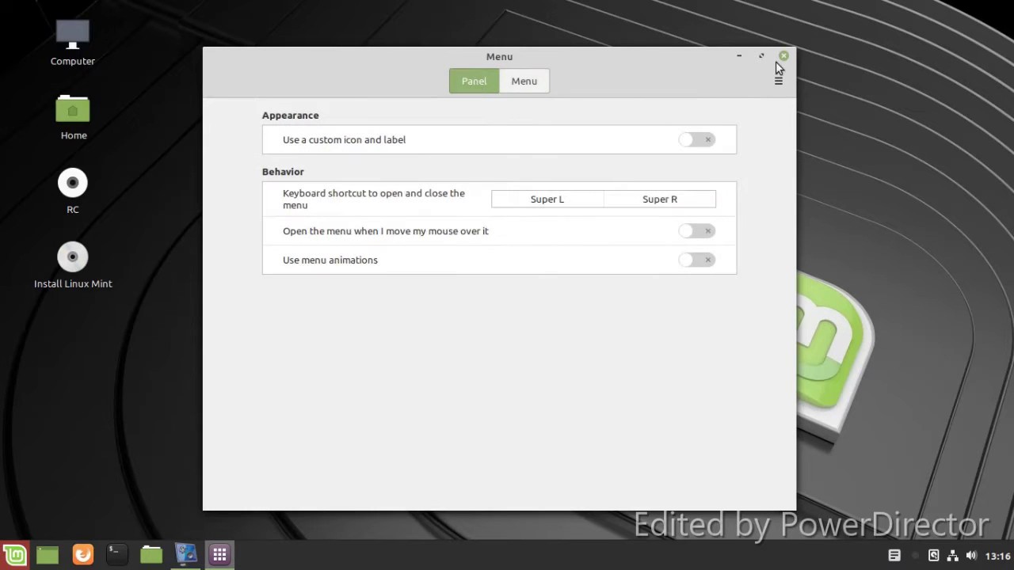
pyautogui.click(784, 57)
# Step: Open Software Manager and refresh the package cache from the Flatpak category
pyautogui.click(14, 556)
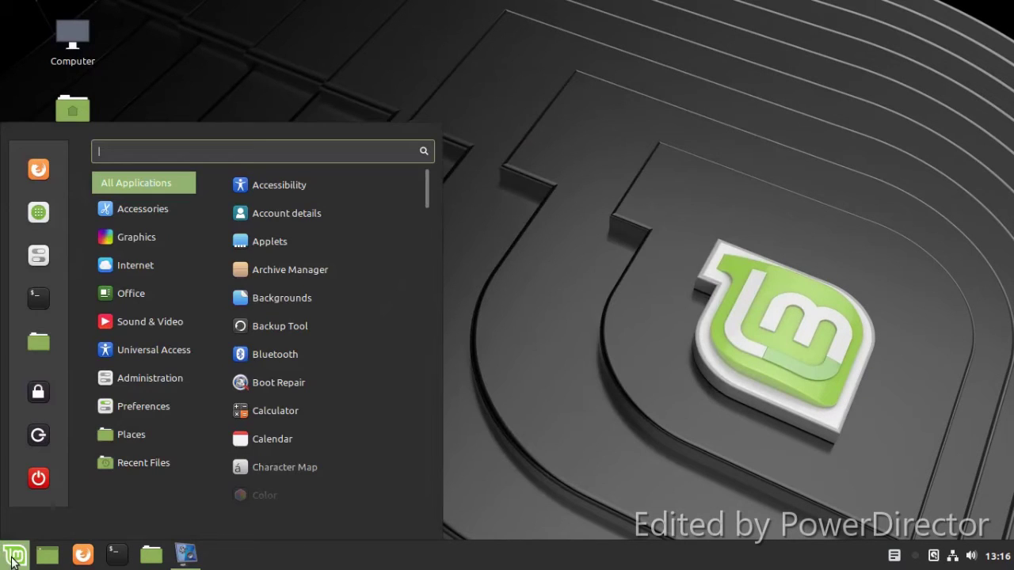
pyautogui.click(37, 225)
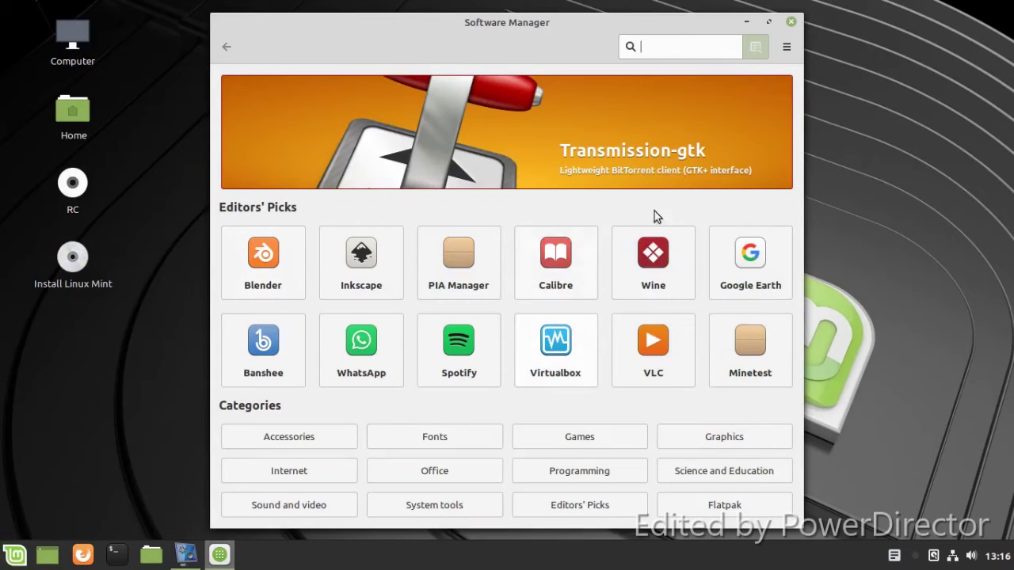
pyautogui.click(745, 23)
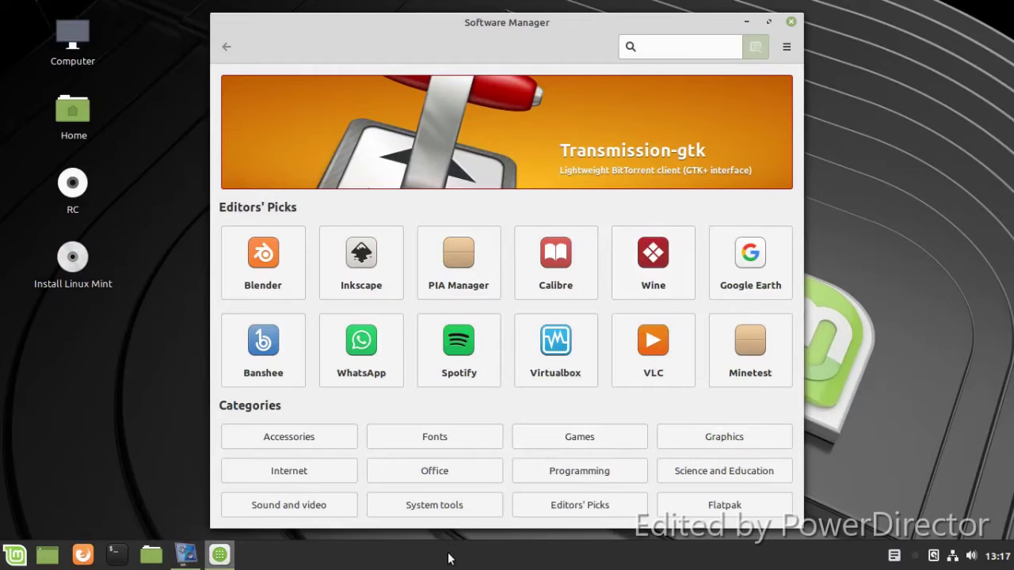
pyautogui.click(705, 503)
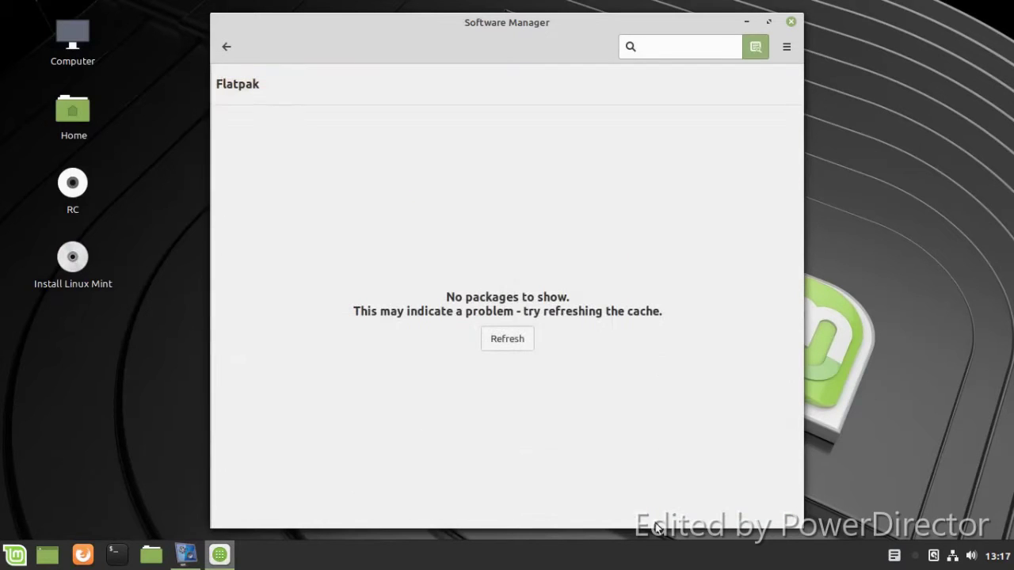
pyautogui.click(485, 341)
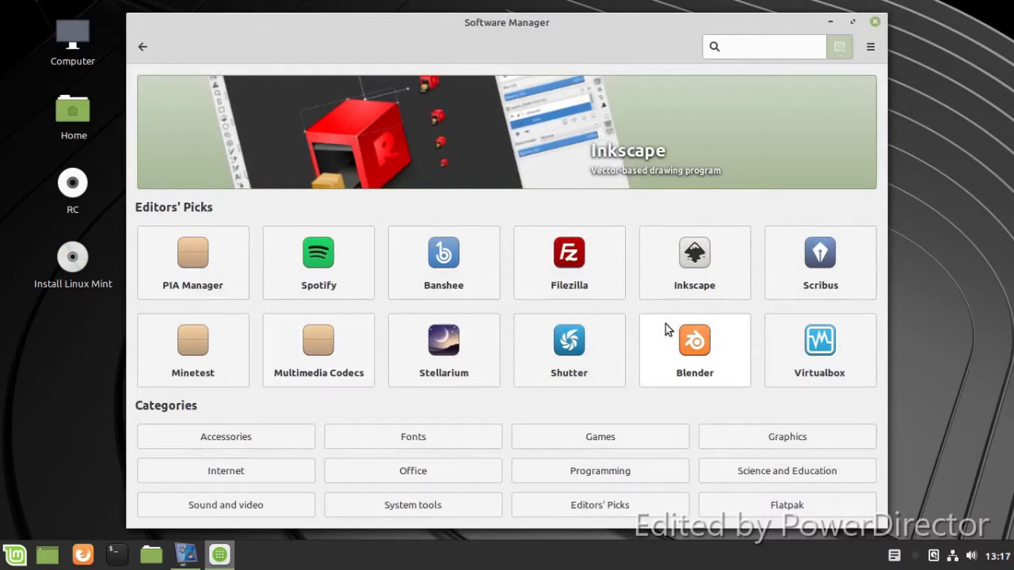
# Step: View the Multimedia Codecs and Spotify package pages among the editors' picks and return to the overview
pyautogui.click(302, 343)
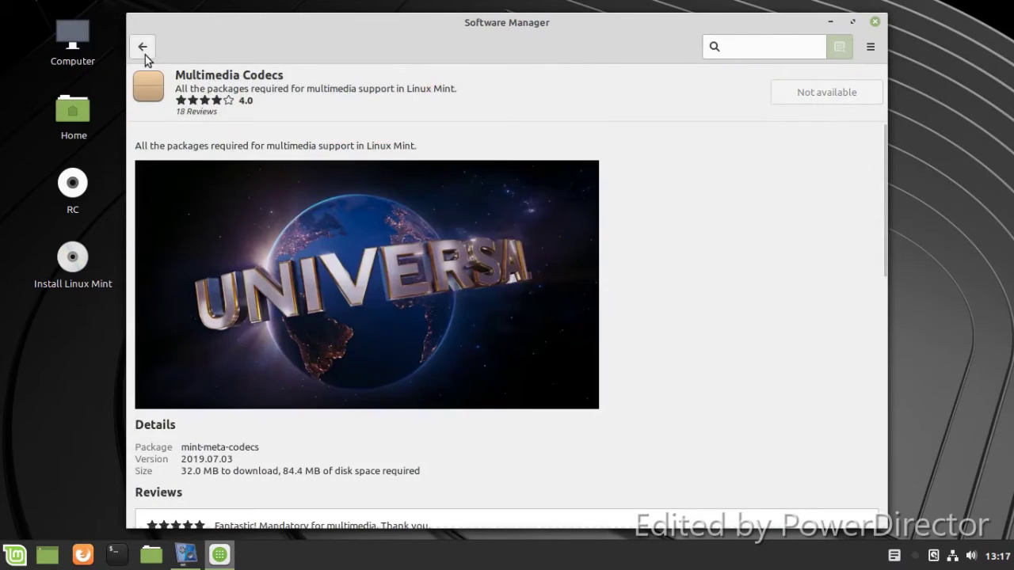
pyautogui.click(144, 49)
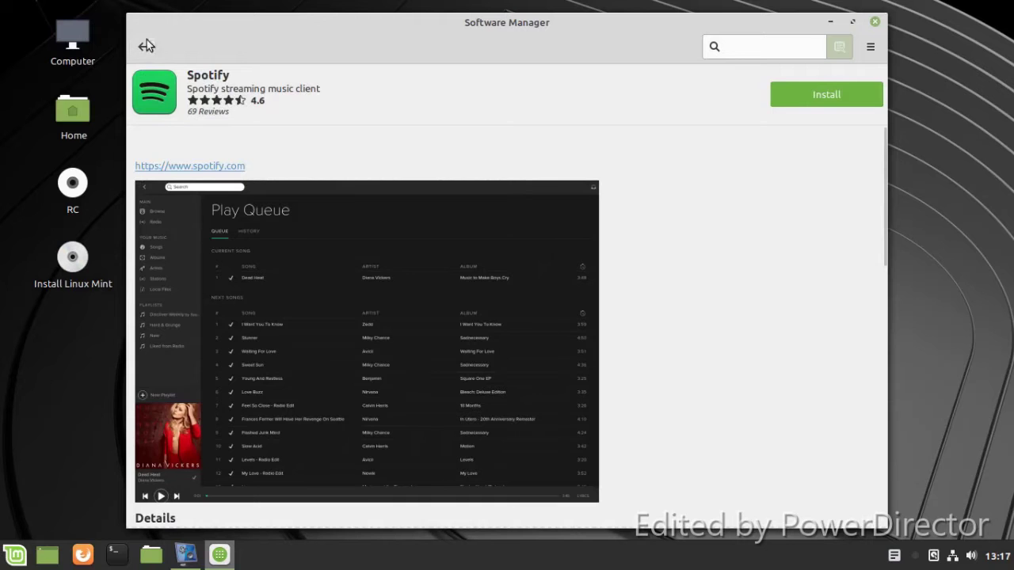
pyautogui.click(145, 46)
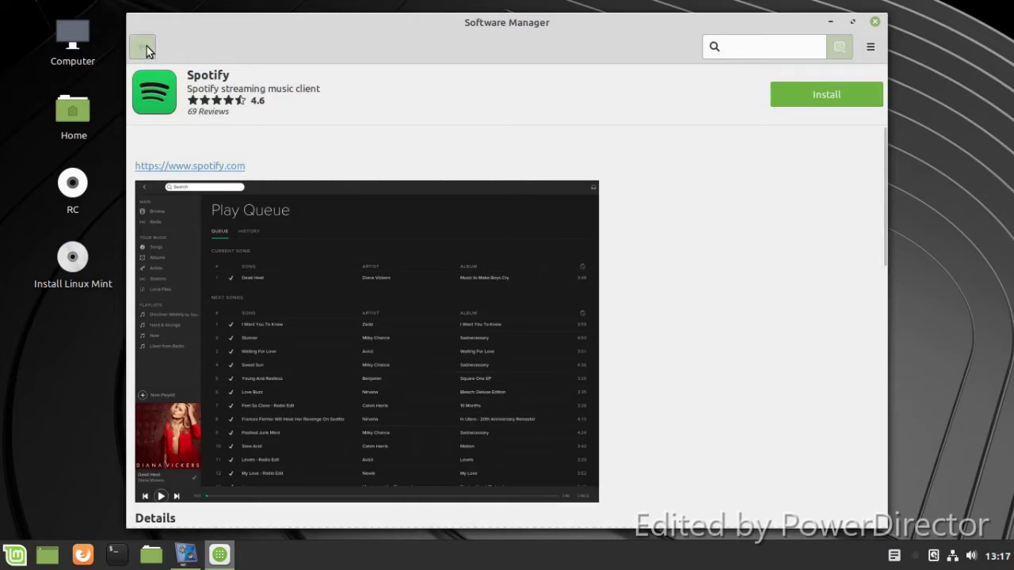
# Step: Browse the packages in the Internet category and close Software Manager
pyautogui.click(236, 474)
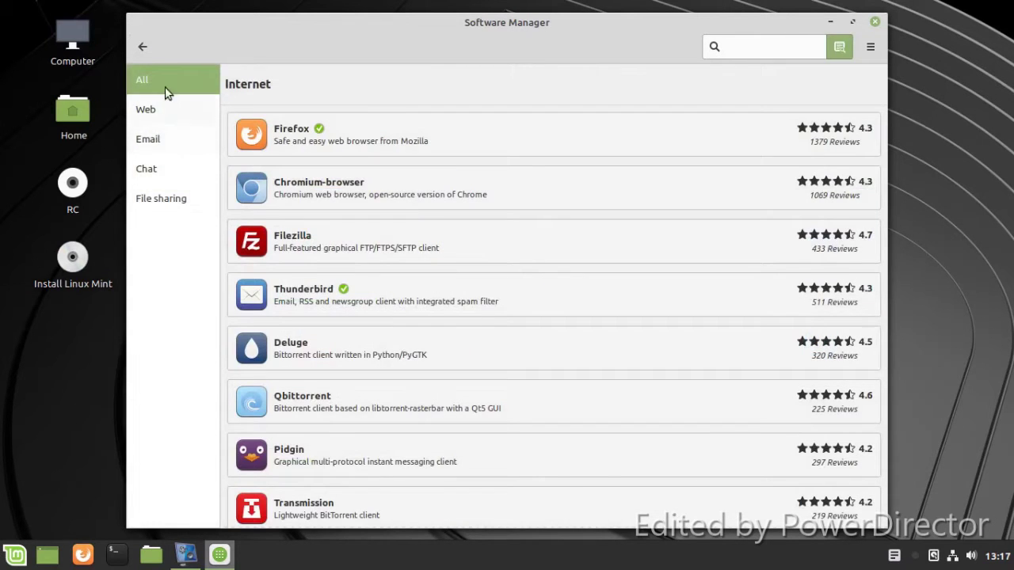
pyautogui.scroll(-5, 337, 444)
pyautogui.scroll(-6, 335, 445)
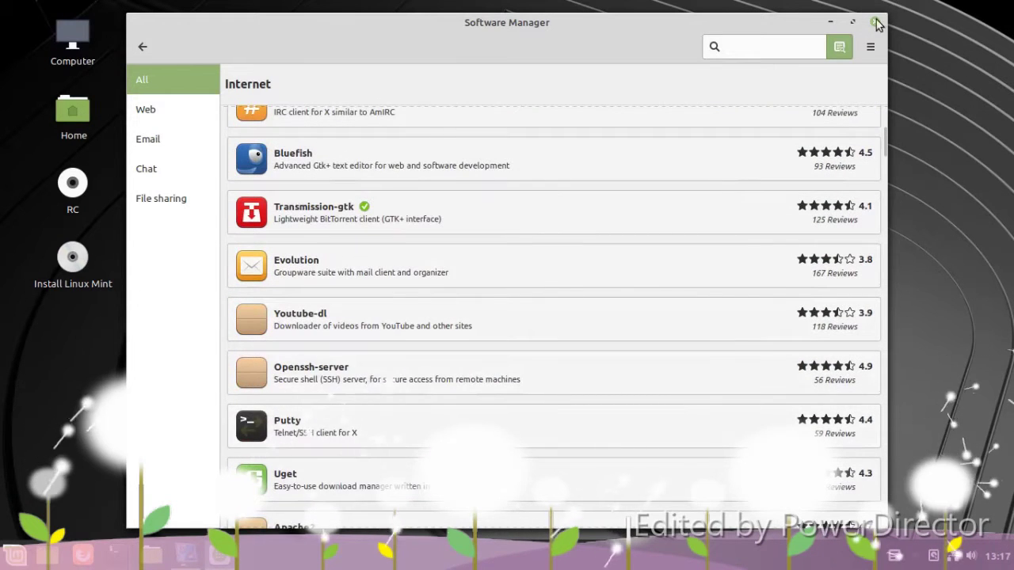
pyautogui.click(875, 23)
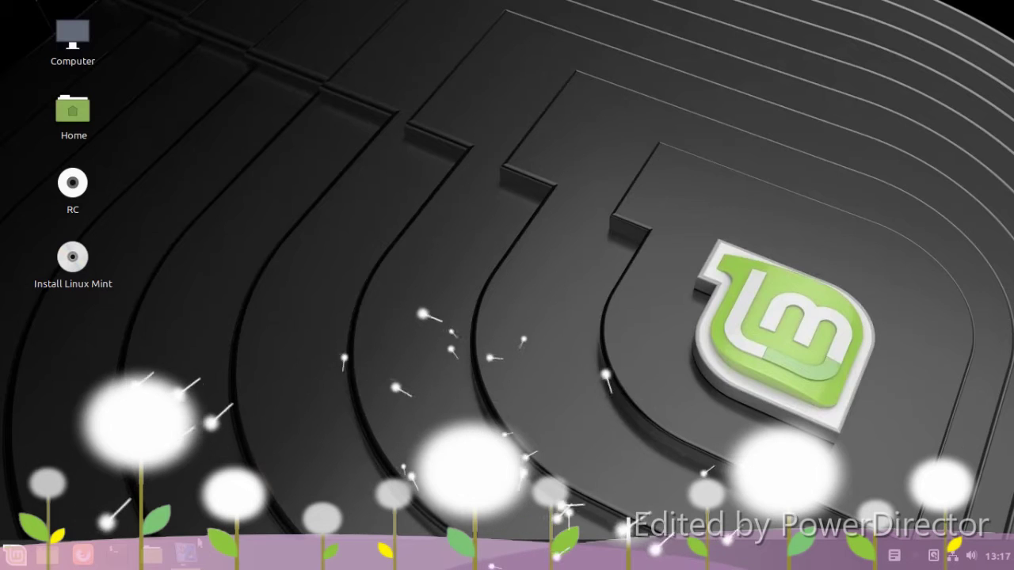
# Step: Adjust the desktop icons' horizontal grid spacing slightly, increase their vertical grid spacing, and close the desktop layout settings
pyautogui.rightClick(421, 174)
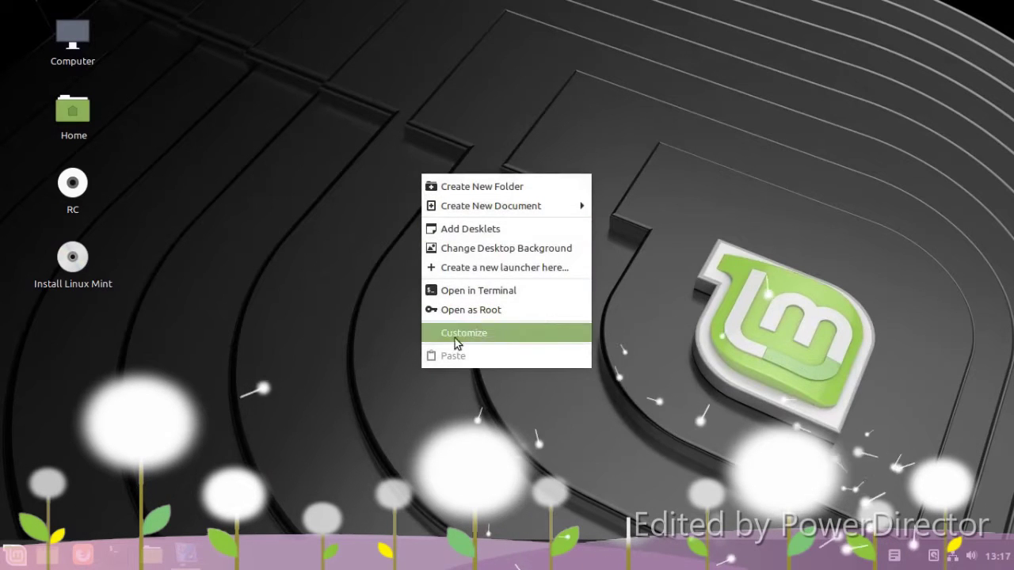
pyautogui.click(457, 341)
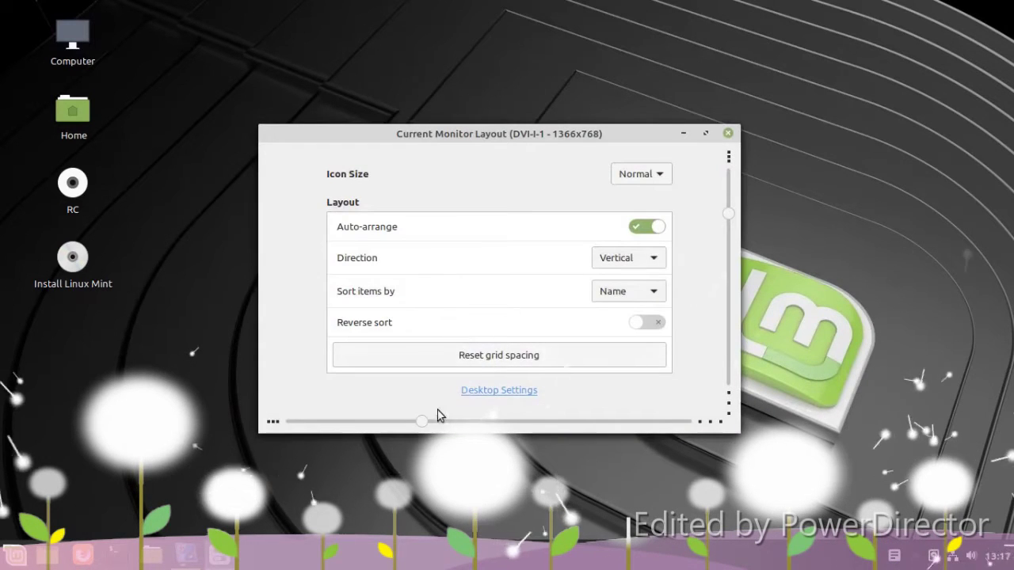
pyautogui.moveTo(423, 422); pyautogui.dragTo(424, 426)
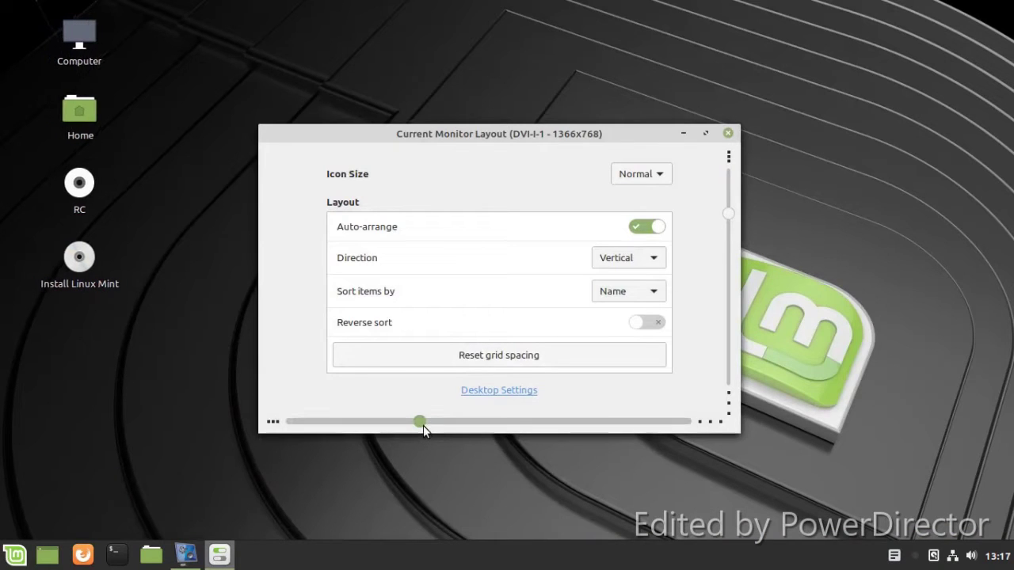
pyautogui.moveTo(729, 218); pyautogui.dragTo(730, 250)
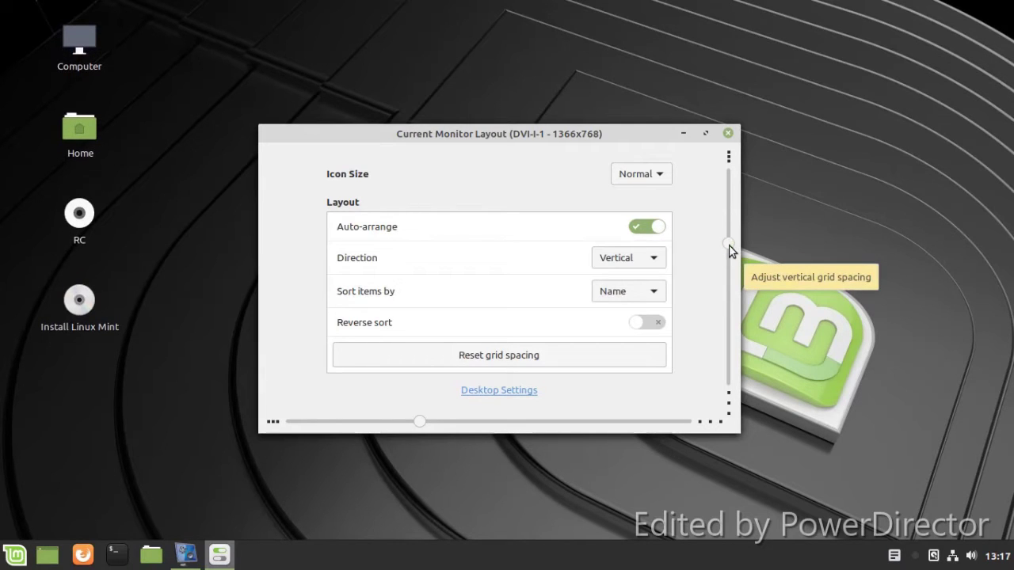
pyautogui.click(728, 134)
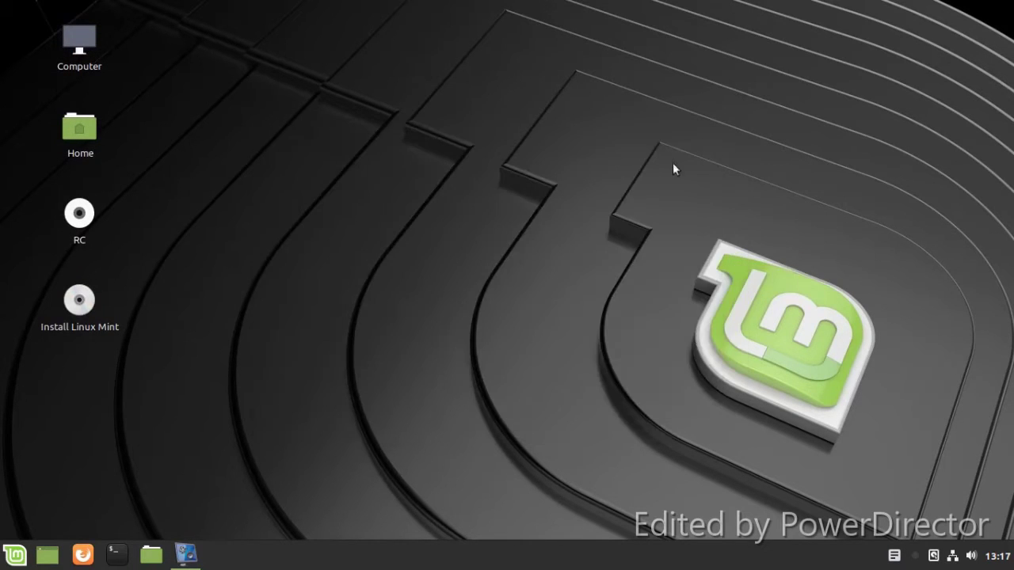
# Step: Open the home folder in the file manager and make its window wider and shorter
pyautogui.click(16, 555)
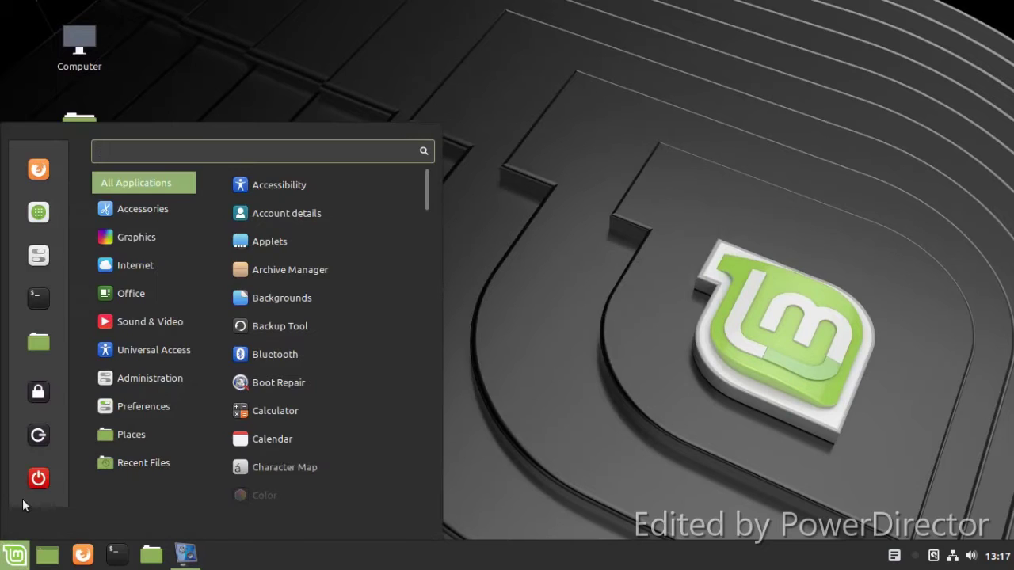
pyautogui.click(38, 342)
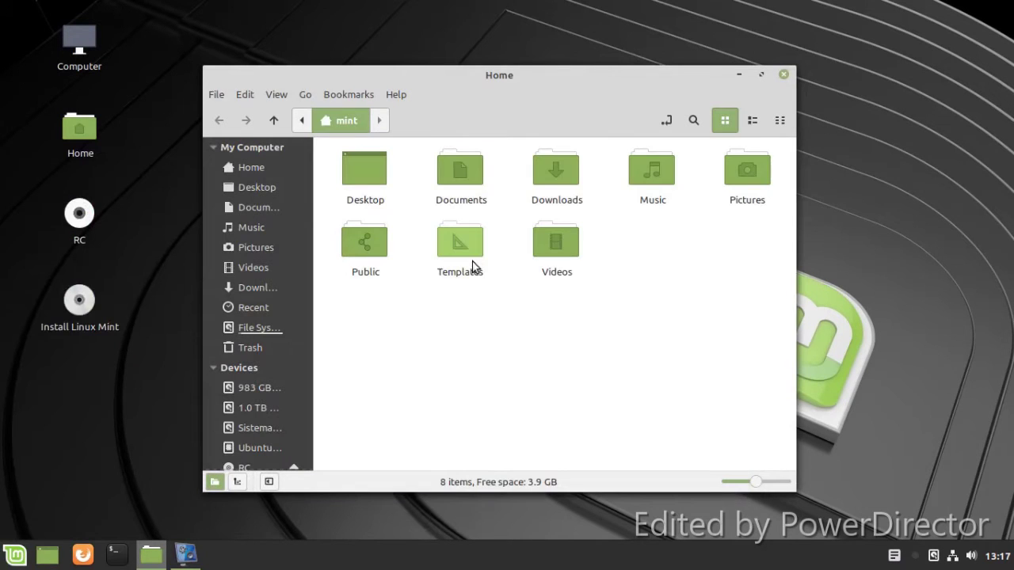
pyautogui.moveTo(788, 485); pyautogui.dragTo(856, 430)
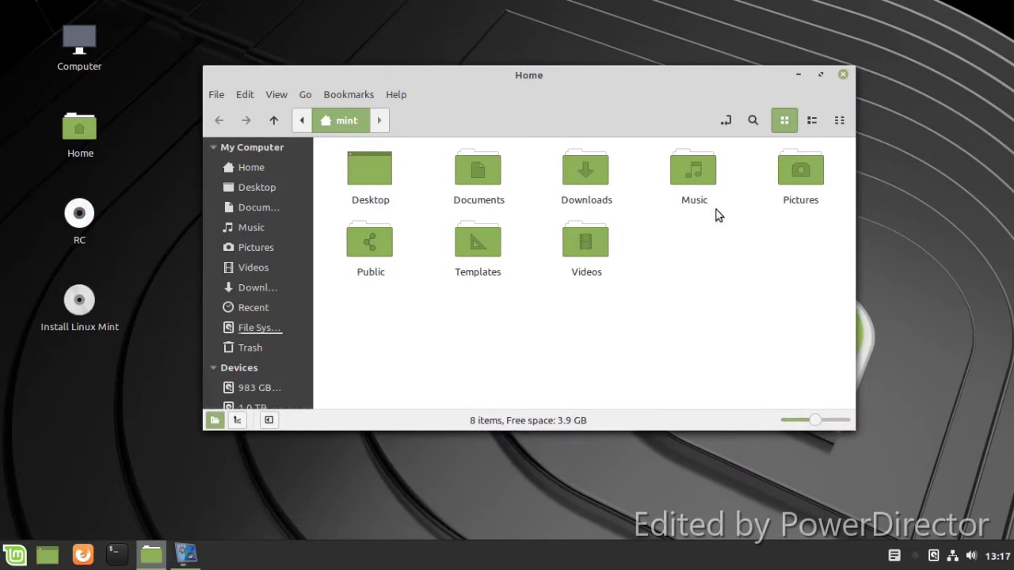
# Step: Show the search bar and the editable path /home/mint, and switch the home folder to list view
pyautogui.click(753, 119)
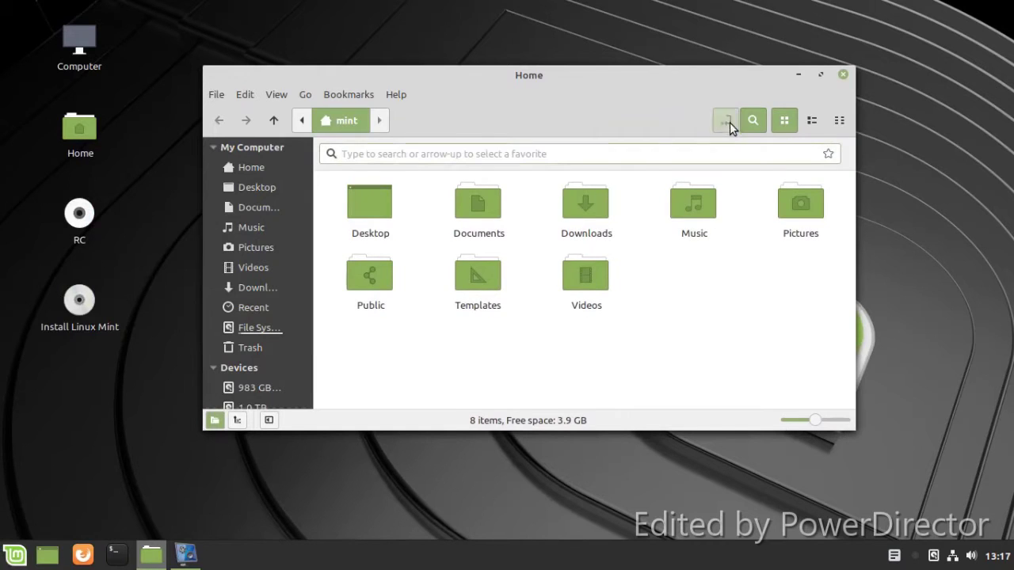
pyautogui.click(726, 120)
pyautogui.click(812, 120)
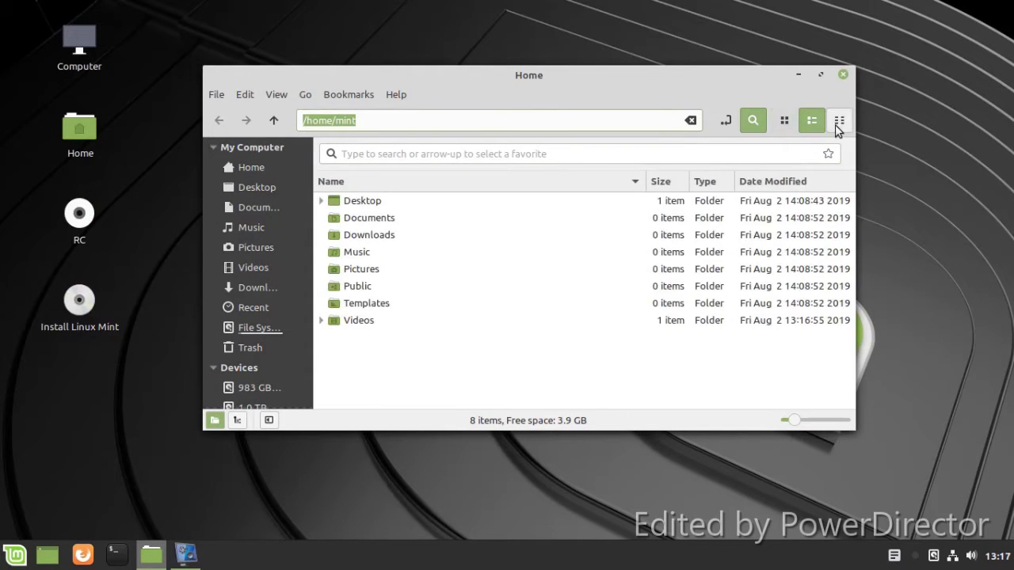
# Step: Switch the home folder to compact view and close the file manager
pyautogui.click(839, 121)
pyautogui.click(843, 75)
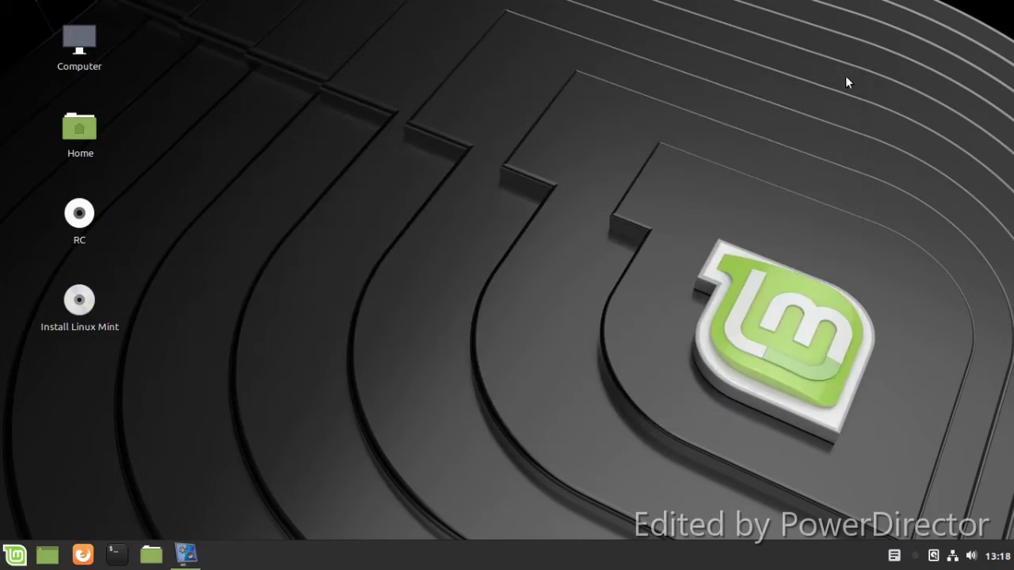
# Step: Open the background settings in System Settings and view the Tara and Tina wallpaper collections
pyautogui.click(192, 556)
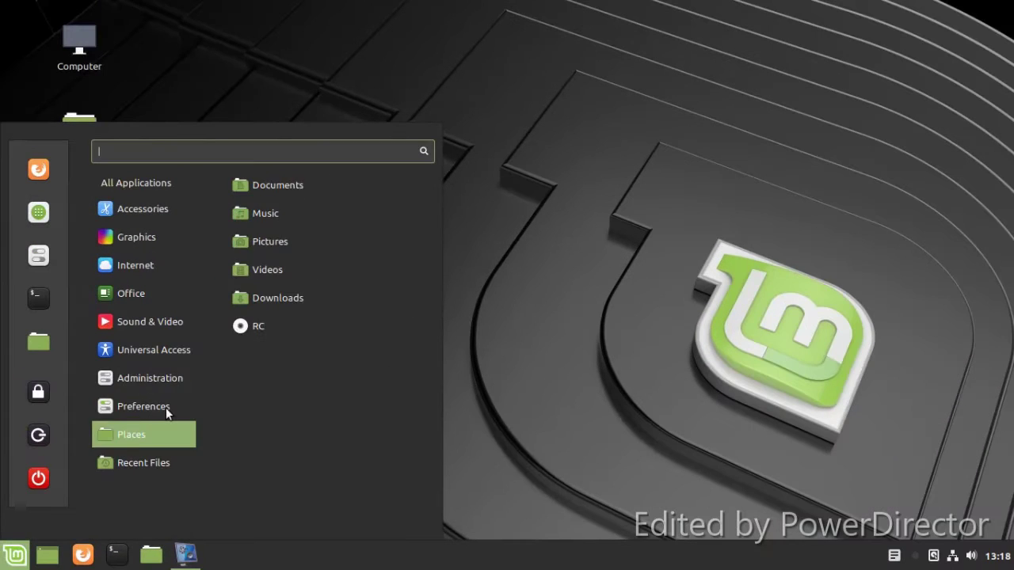
pyautogui.click(49, 263)
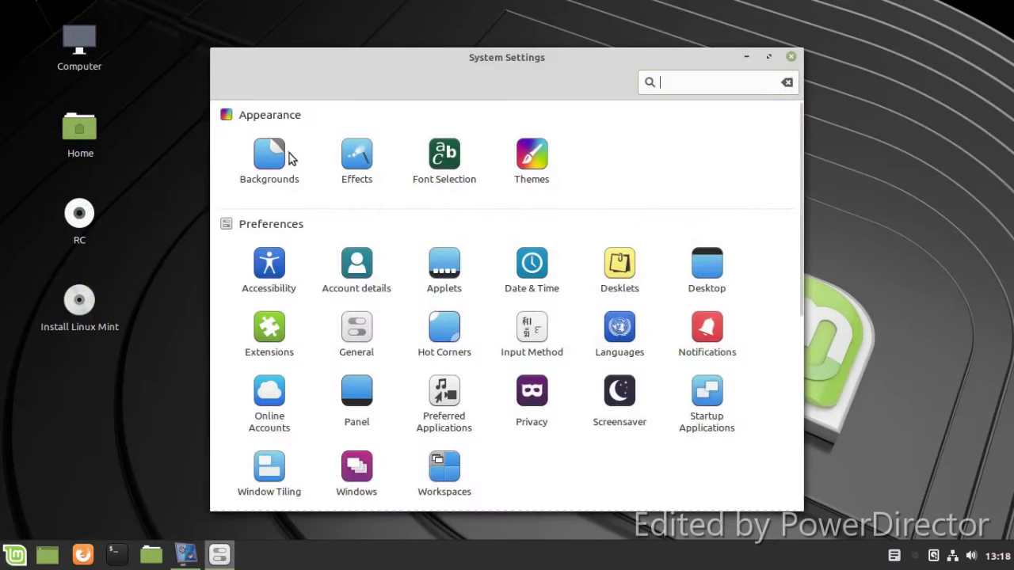
pyautogui.click(269, 155)
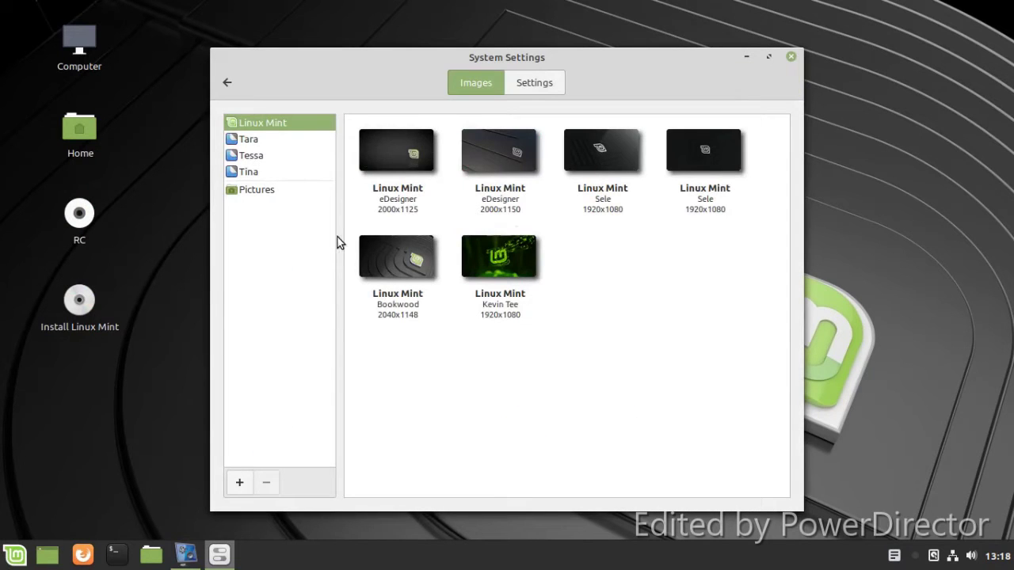
pyautogui.click(301, 143)
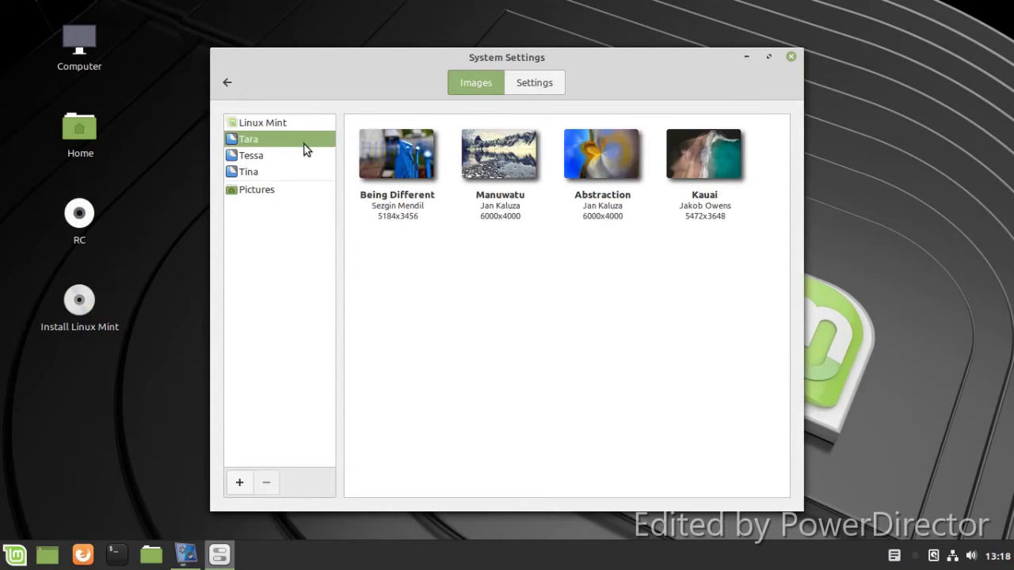
pyautogui.click(256, 173)
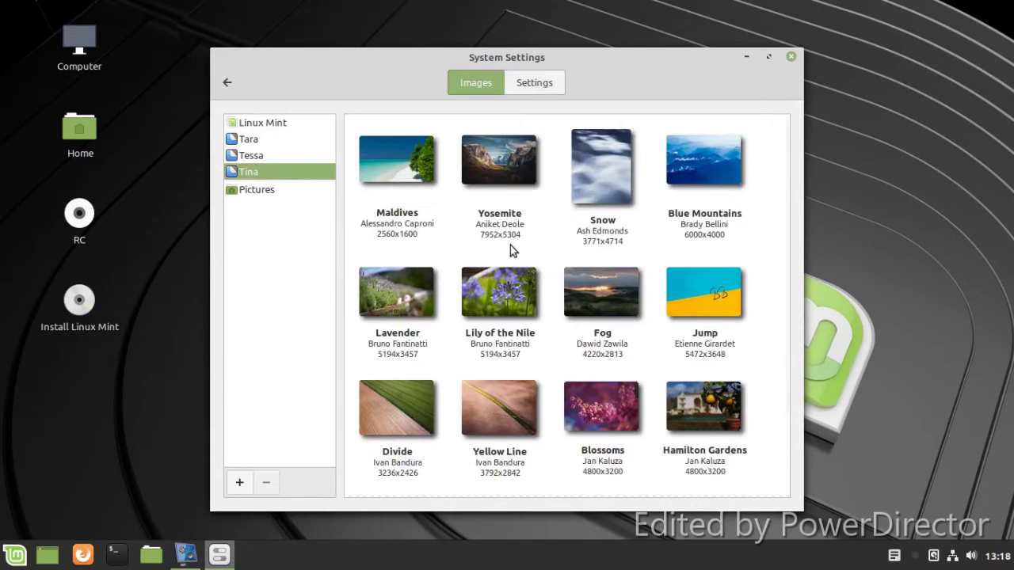
# Step: Try the Fog wallpaper, set Tawhai Falls from the Tina collection as the desktop background, and return to the settings overview
pyautogui.click(587, 303)
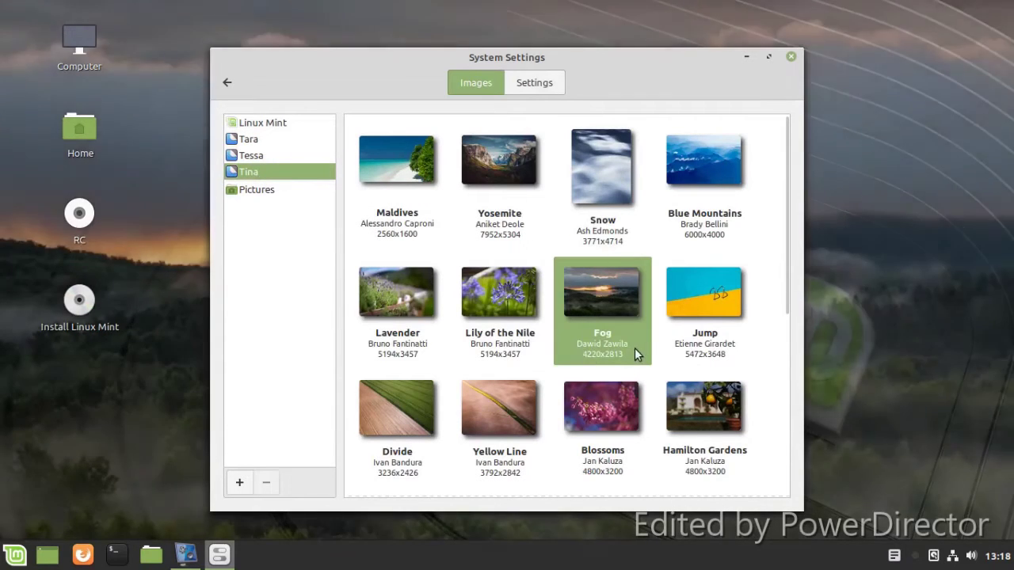
pyautogui.scroll(-3, 635, 348)
pyautogui.scroll(-4, 635, 358)
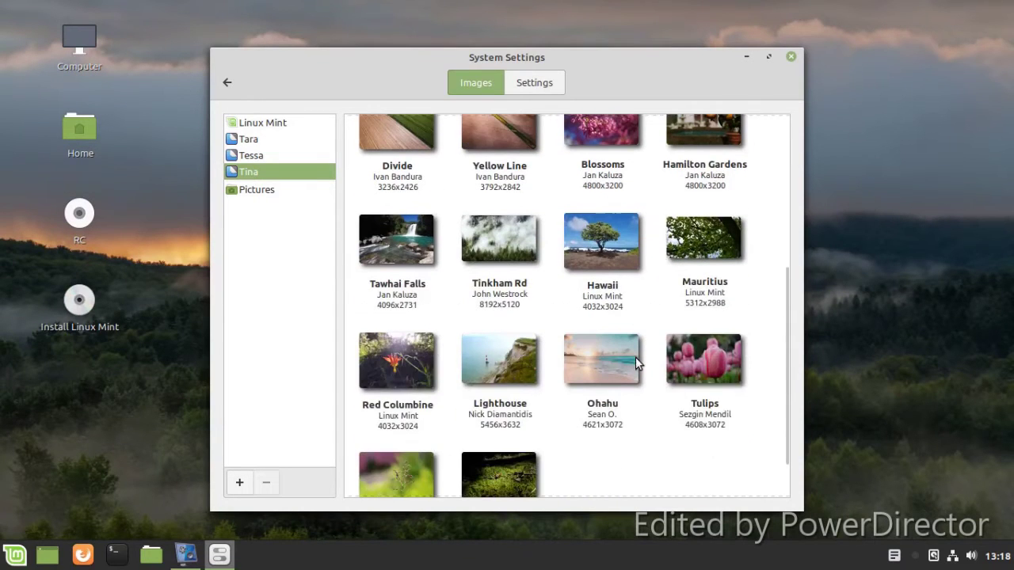
pyautogui.scroll(2, 632, 366)
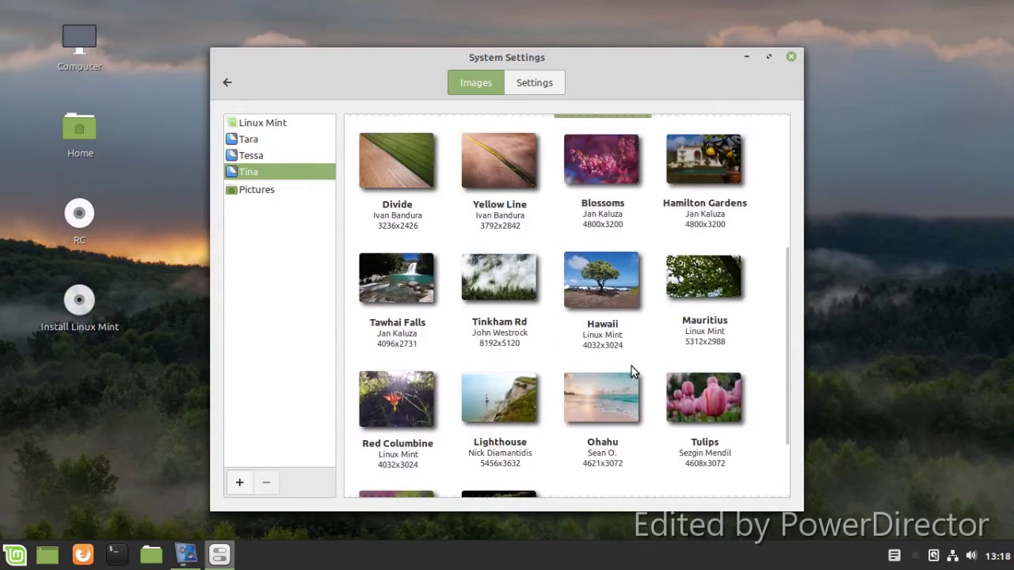
pyautogui.click(388, 290)
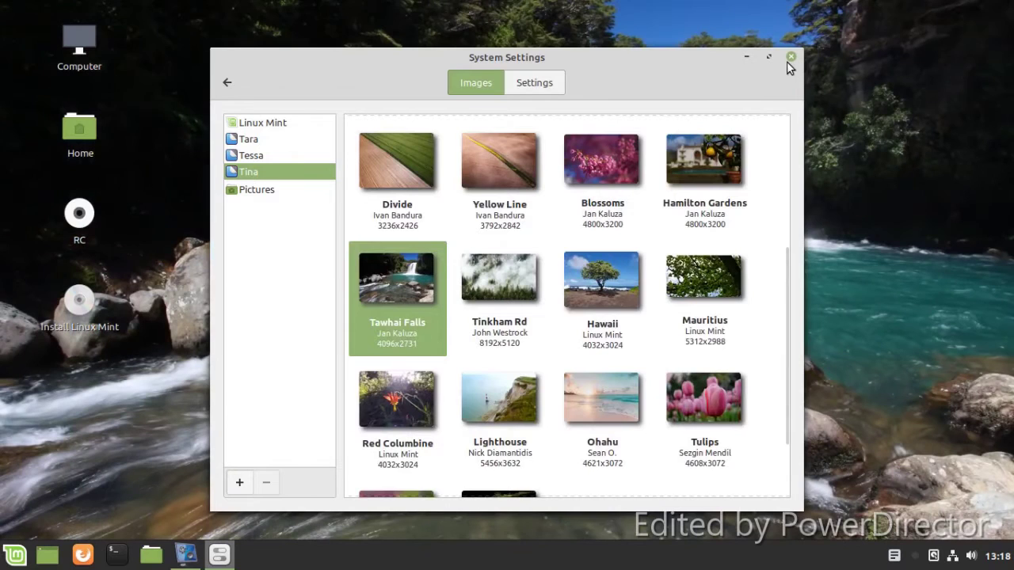
pyautogui.click(251, 193)
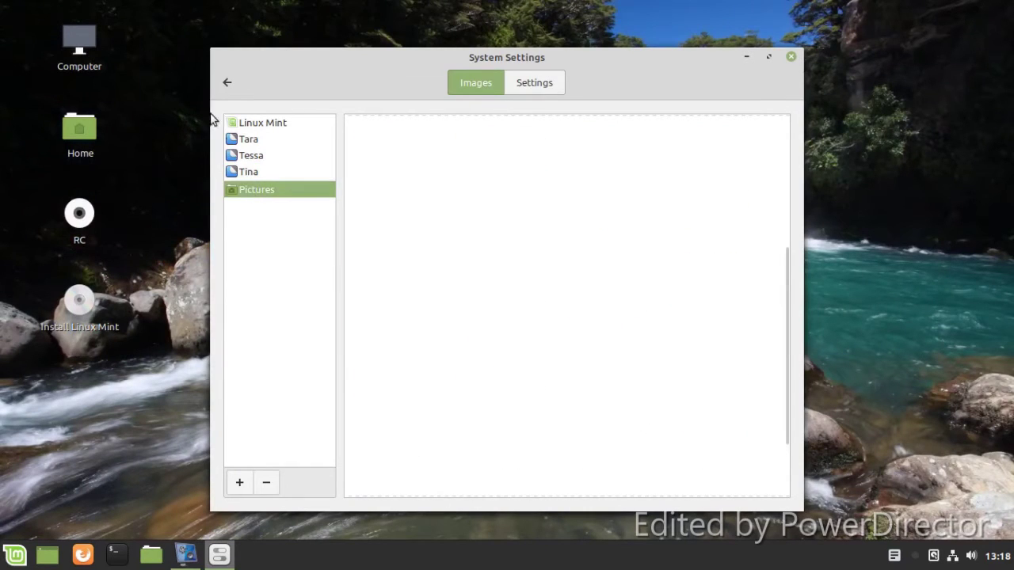
pyautogui.click(232, 90)
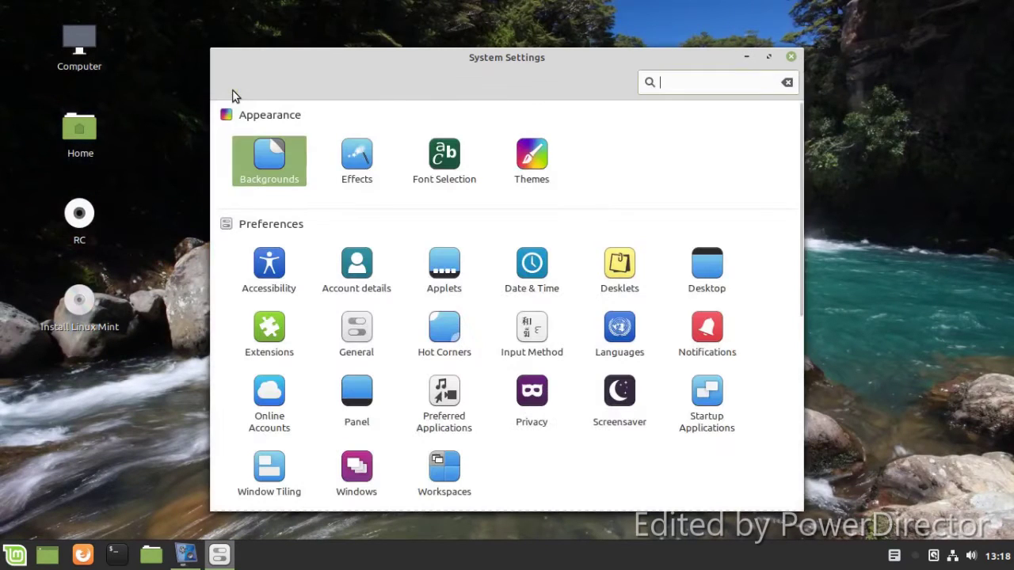
# Step: In the theme settings, set the window borders to Mint-Y-Dark and the icons to Mint-Y-Blue
pyautogui.click(552, 166)
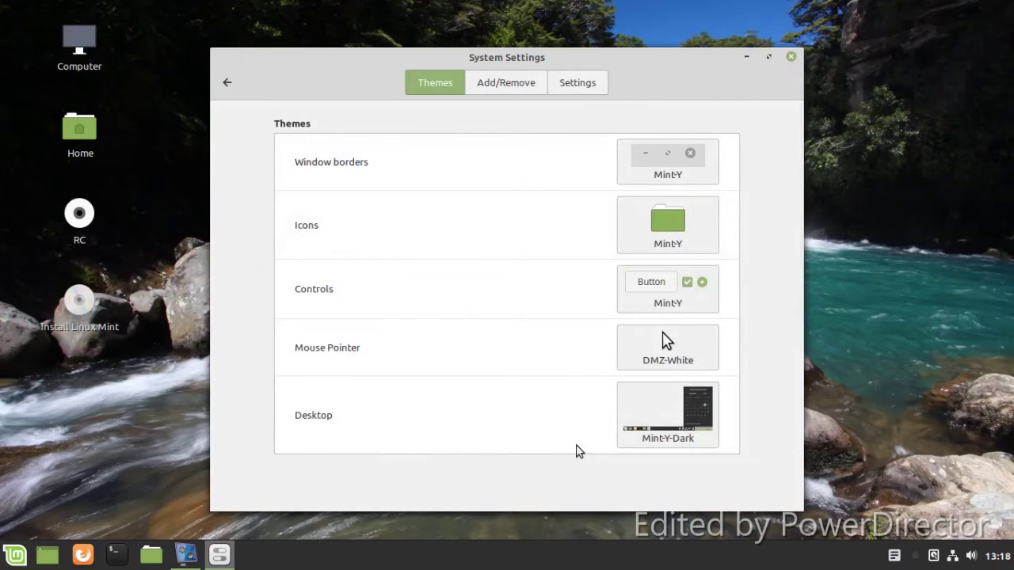
pyautogui.click(645, 167)
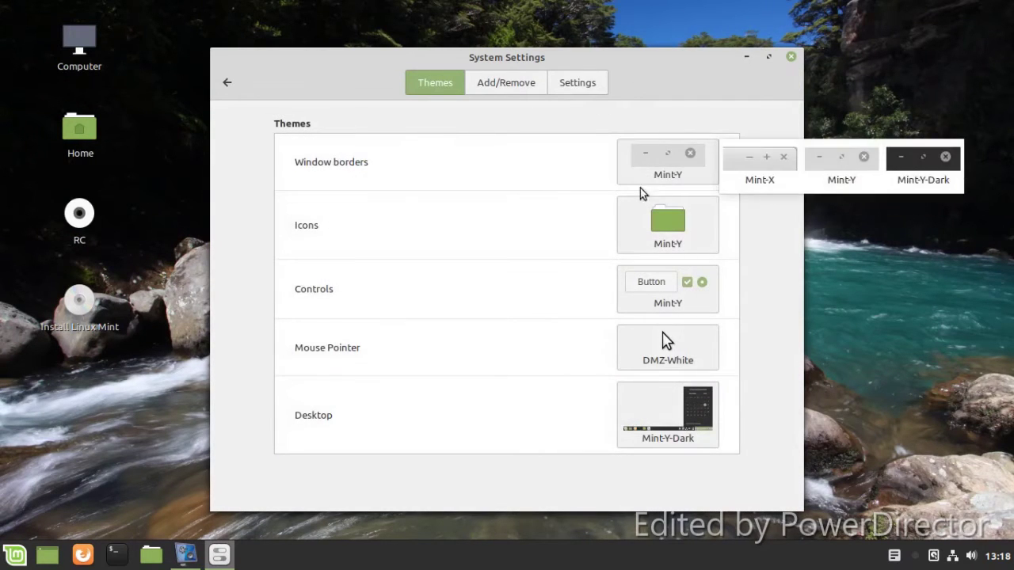
pyautogui.click(924, 155)
pyautogui.click(709, 210)
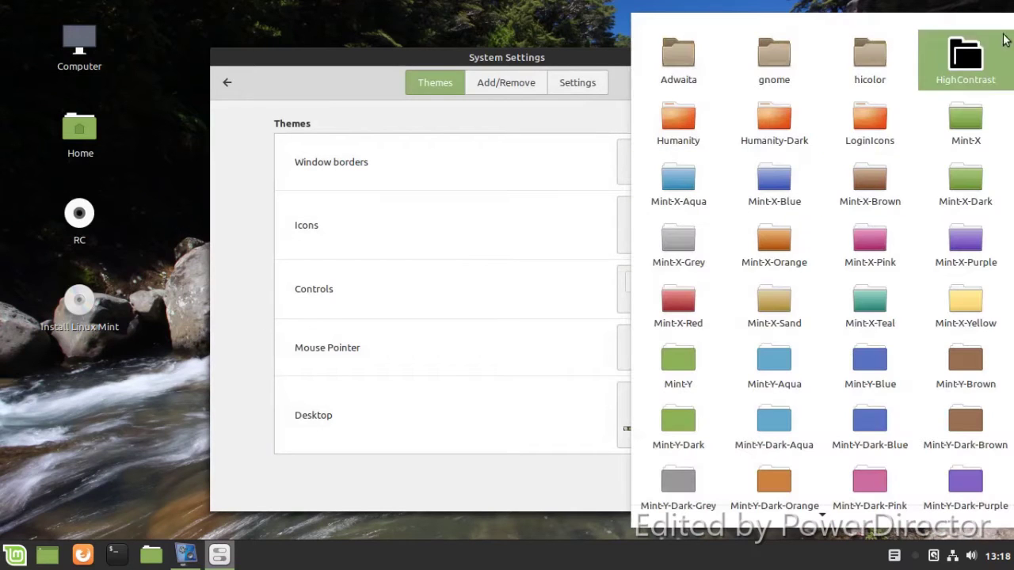
pyautogui.scroll(-1, 824, 248)
pyautogui.click(840, 352)
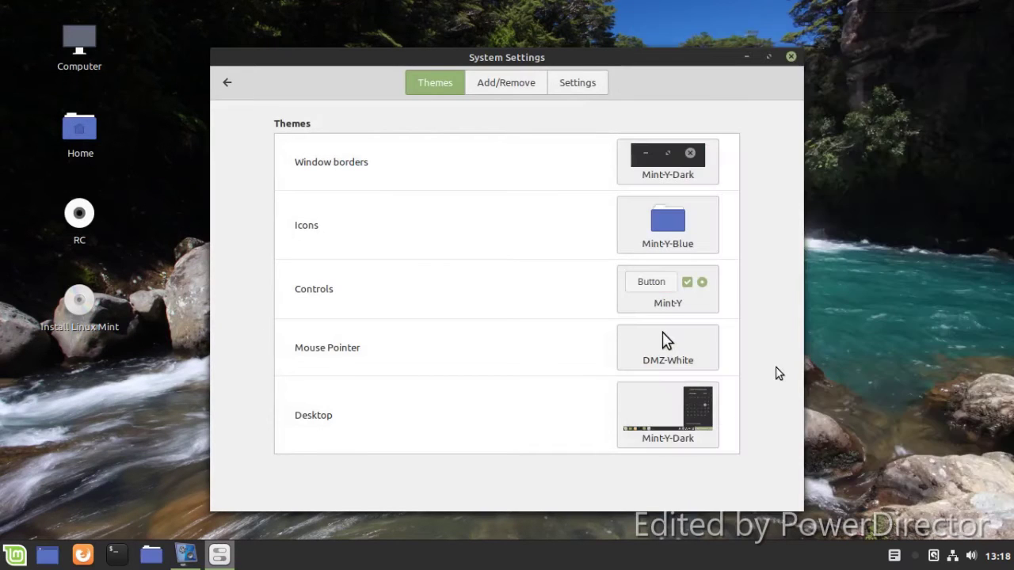
# Step: Set the controls theme to Mint-Y-Dark-Blue and the desktop theme to Mint-Y-Dark-Purple, and close System Settings
pyautogui.click(696, 304)
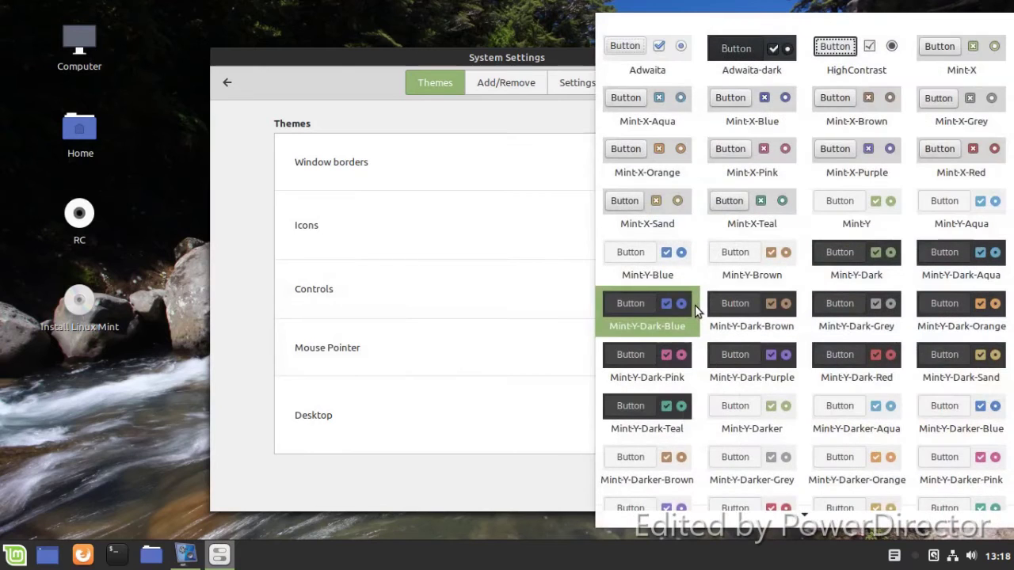
pyautogui.click(695, 308)
pyautogui.click(652, 414)
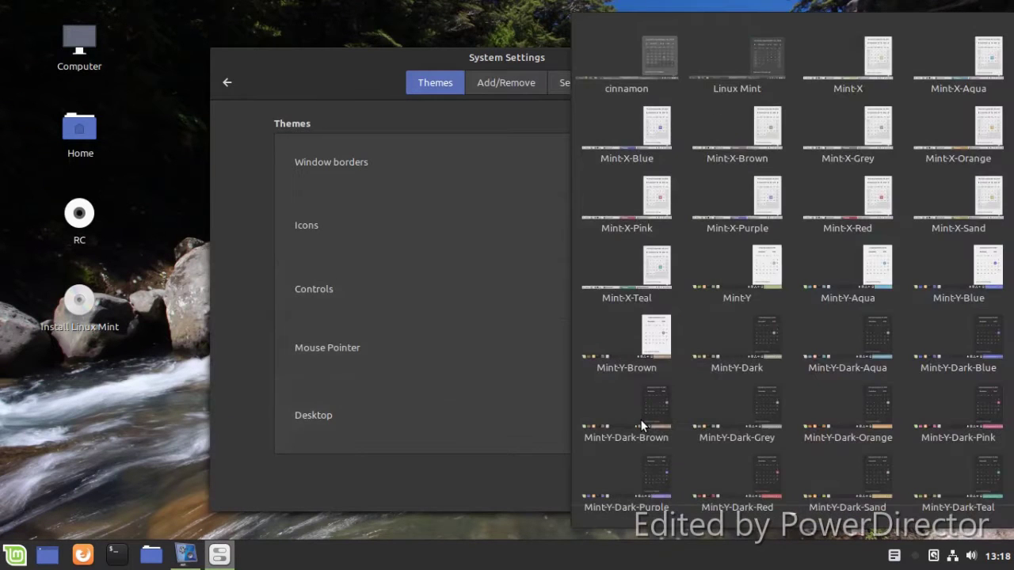
pyautogui.scroll(-1, 705, 379)
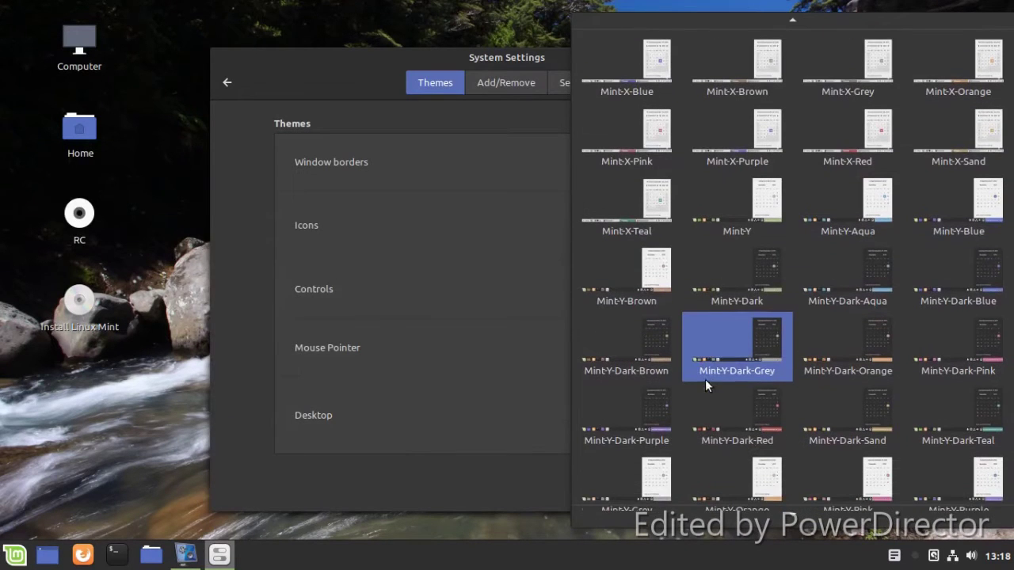
pyautogui.click(635, 396)
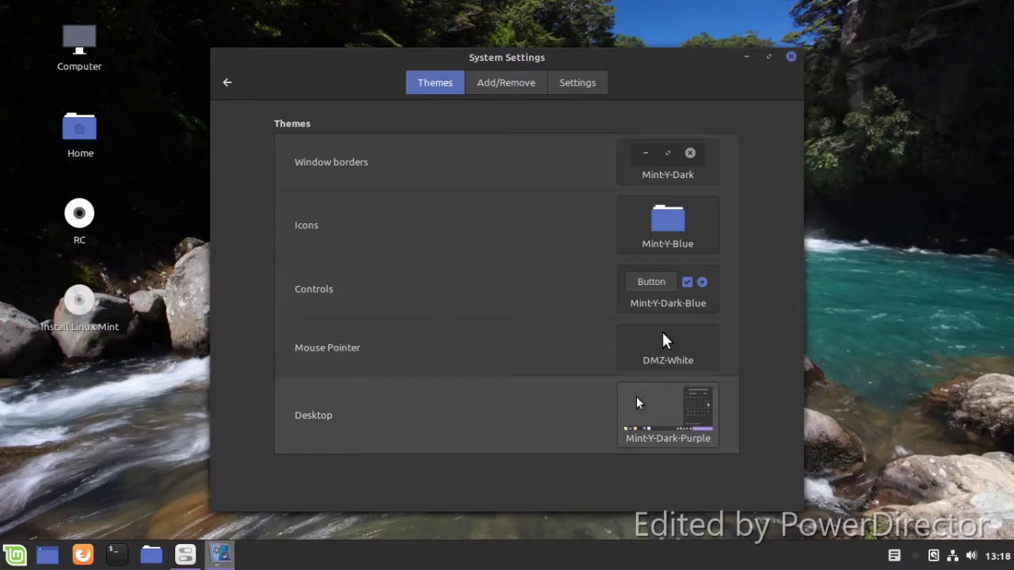
pyautogui.click(791, 58)
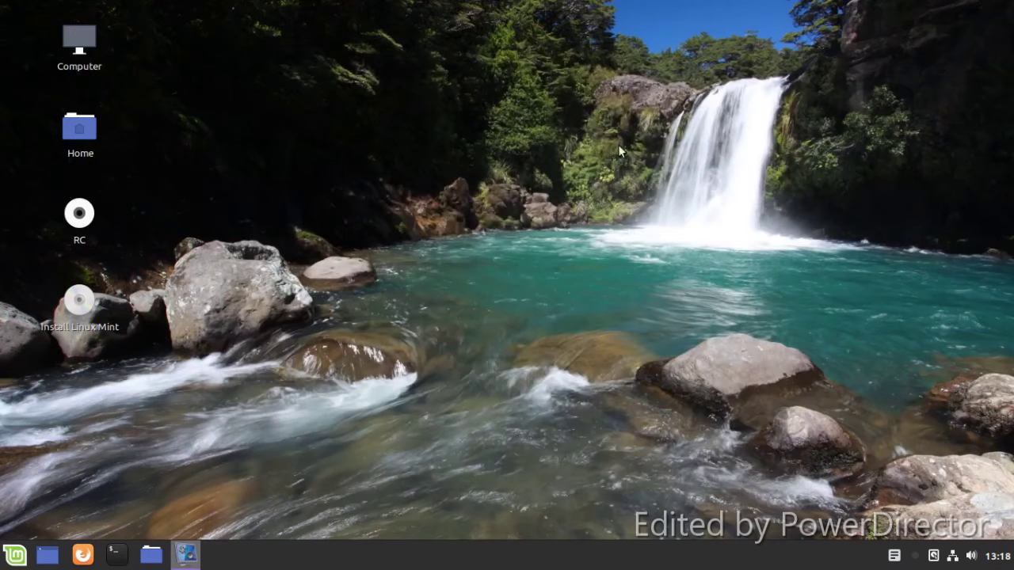
# Step: Look through the Preferences category of the application menu and open the Hot Corners settings
pyautogui.click(16, 555)
pyautogui.moveTo(147, 432)
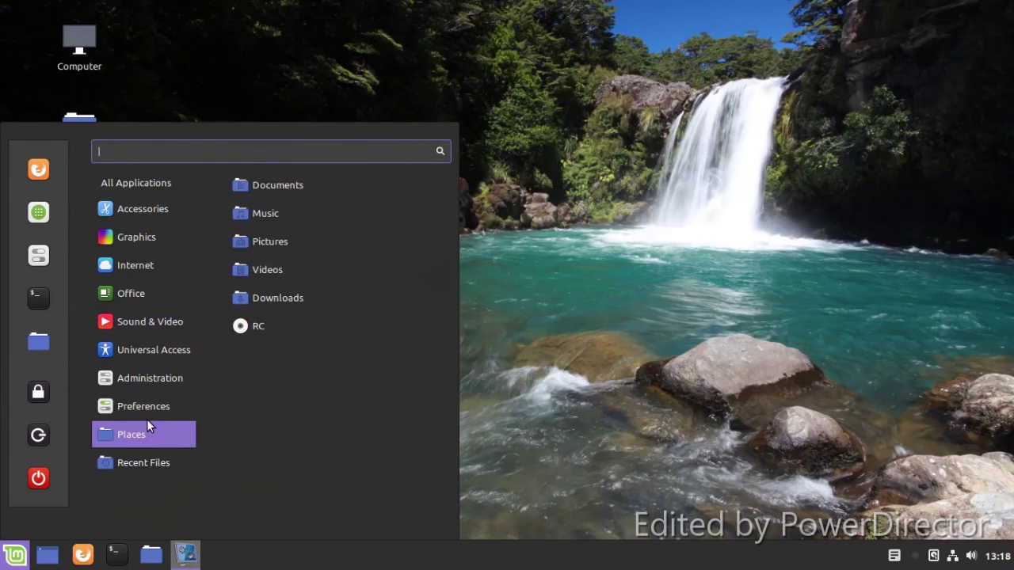
pyautogui.moveTo(149, 405)
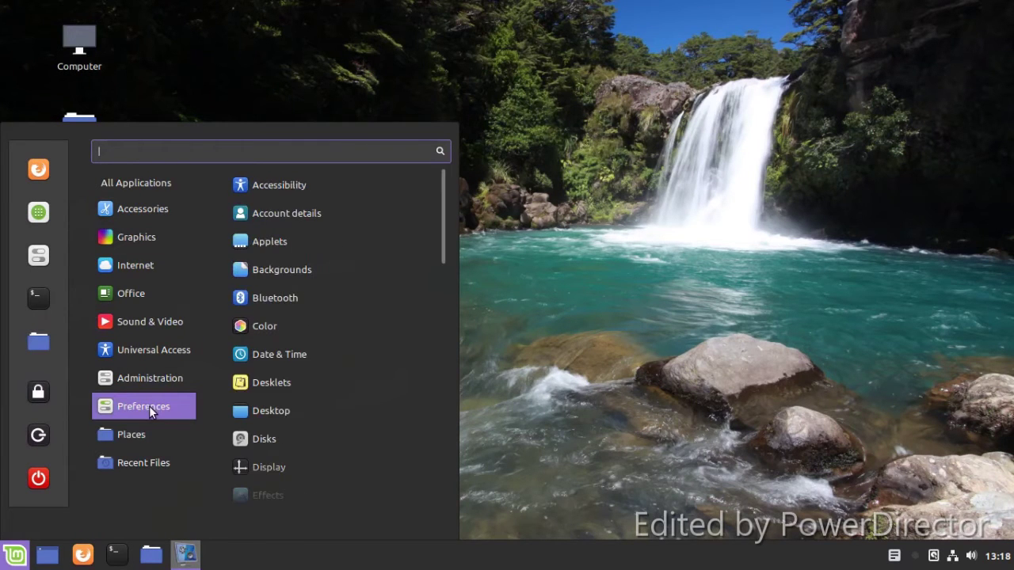
pyautogui.scroll(-3, 313, 356)
pyautogui.scroll(-1, 366, 337)
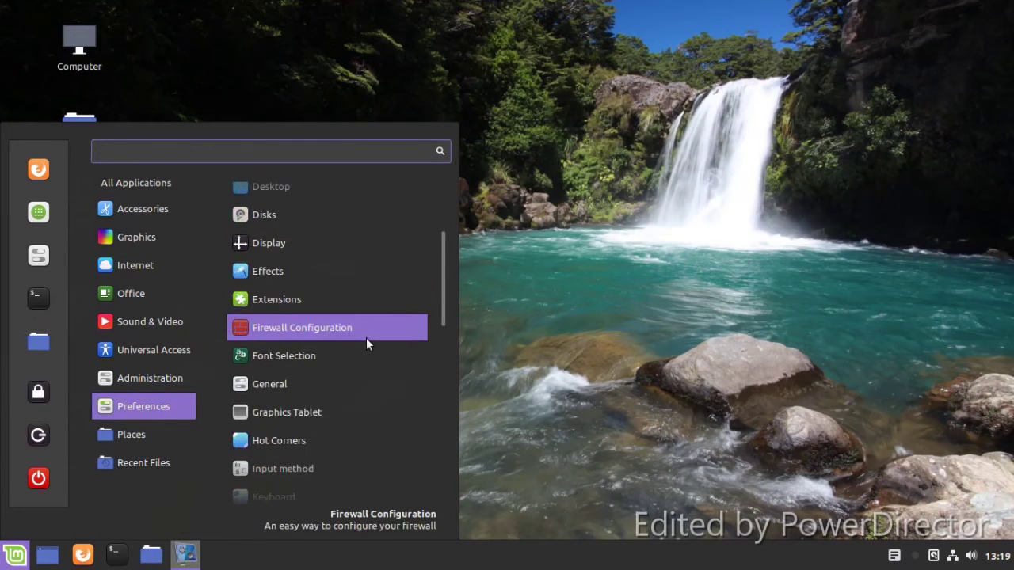
pyautogui.scroll(-1, 366, 338)
pyautogui.click(344, 373)
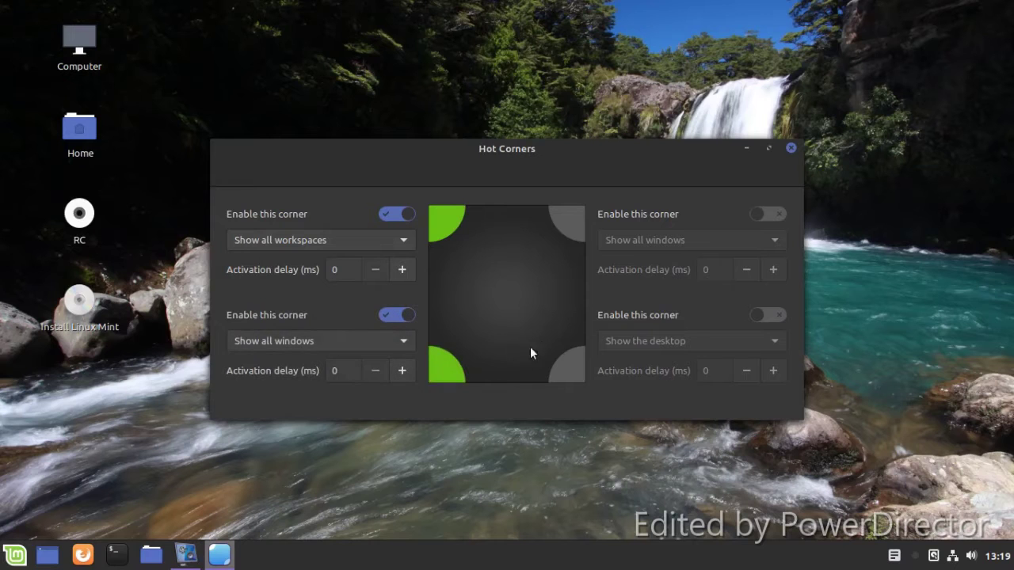
# Step: Enable the lower-right and upper-right hot corners of the desktop and close the Hot Corners settings
pyautogui.click(764, 314)
pyautogui.click(775, 215)
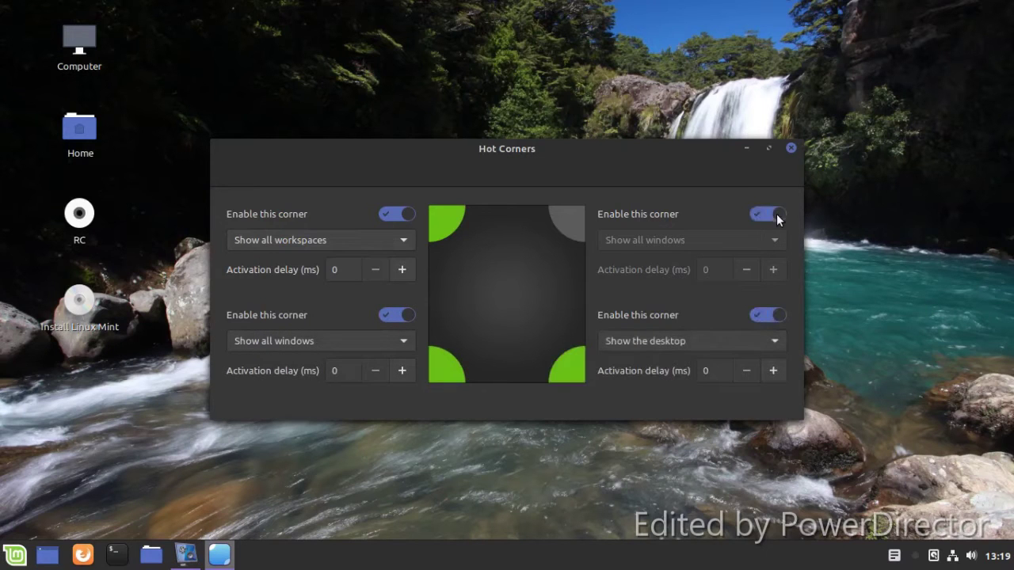
pyautogui.click(795, 148)
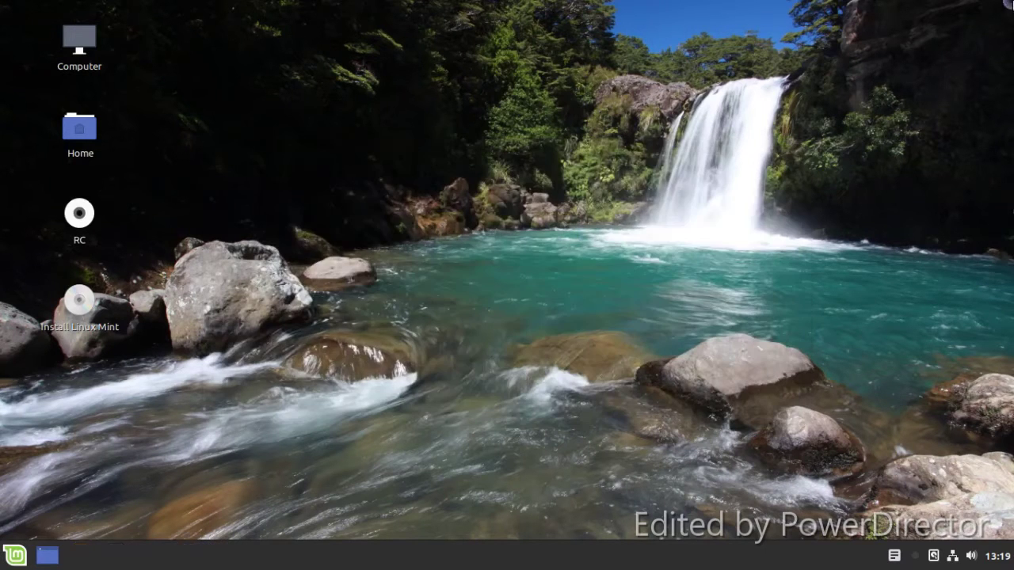
# Step: Test the hot corners by showing all open windows, and dismiss the window overview and the application menu
pyautogui.moveTo(1012, 2)
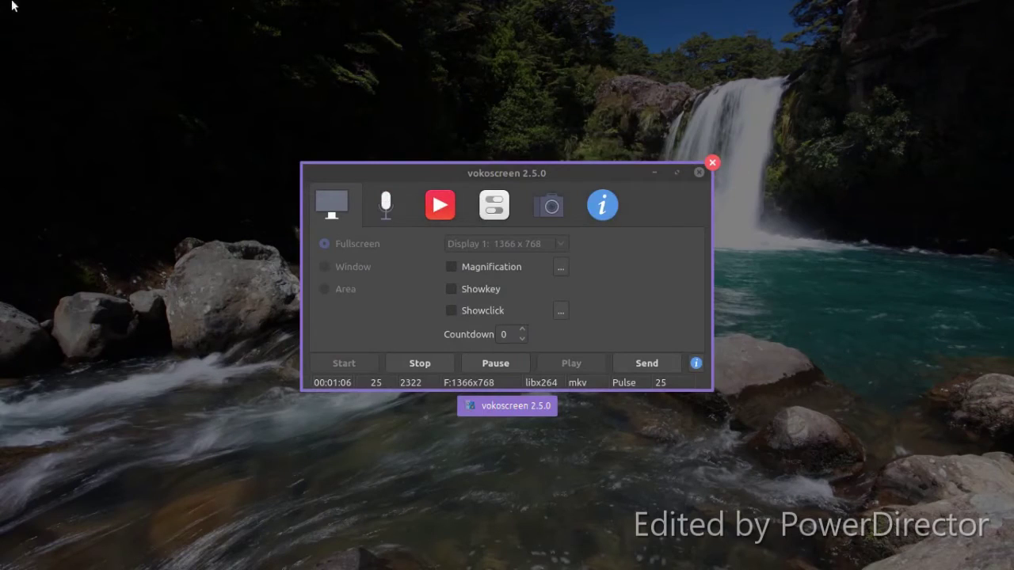
pyautogui.click(2, 24)
pyautogui.click(15, 555)
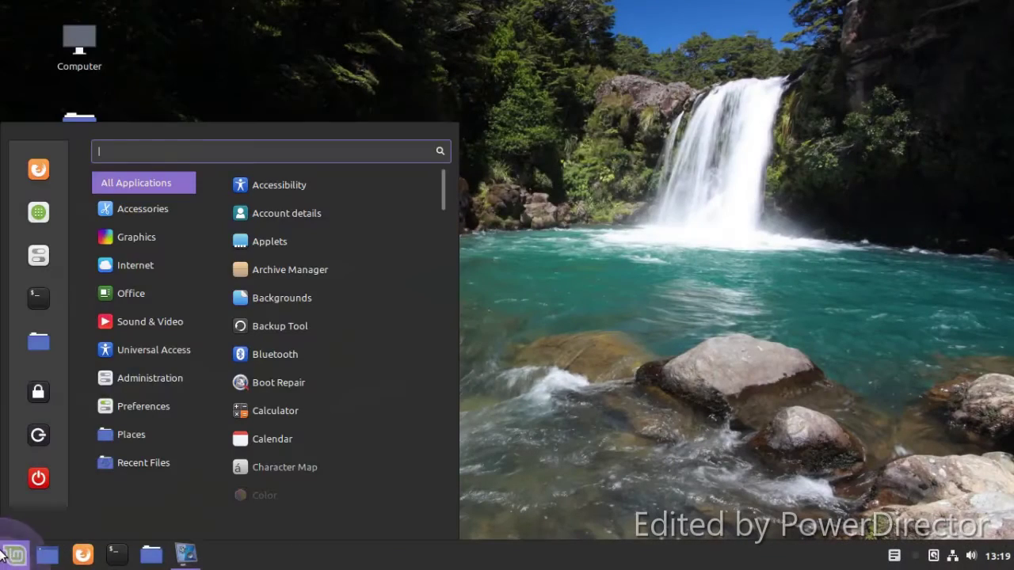
pyautogui.click(538, 366)
# Step: Visit Workspace 3 from the workspace overview, add extra workspaces, and return to Workspace 1
pyautogui.moveTo(2, 1)
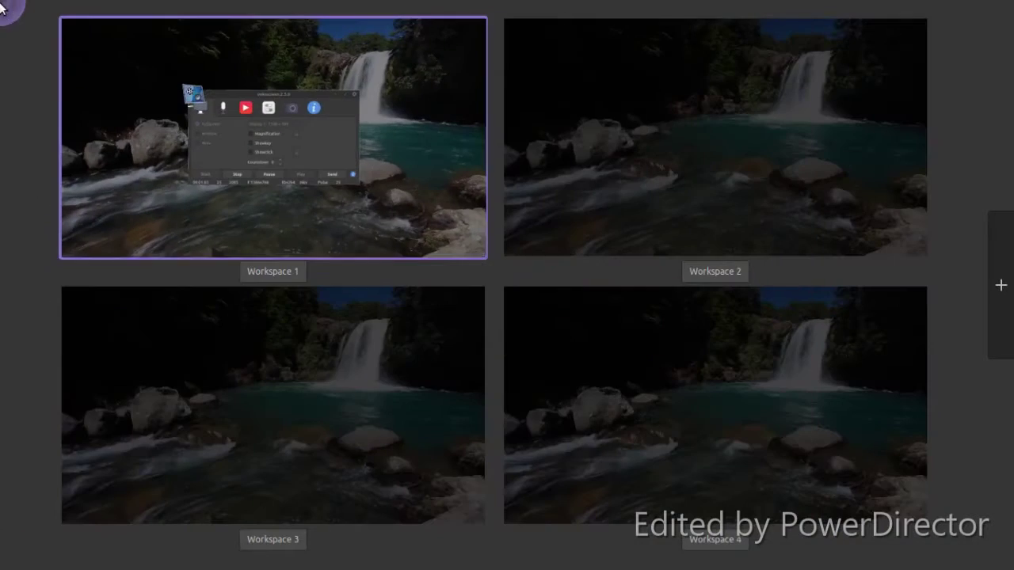
pyautogui.click(221, 332)
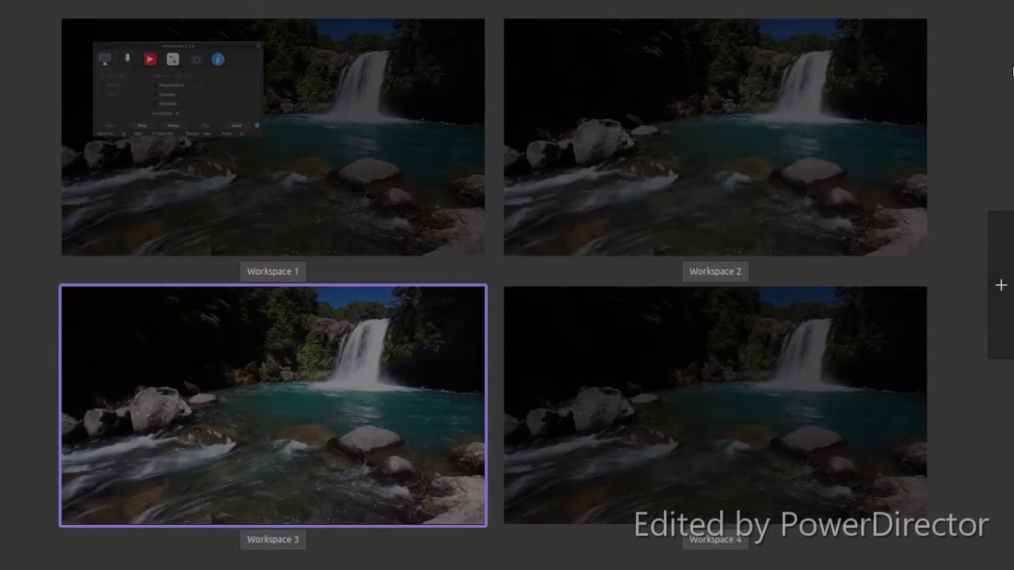
pyautogui.click(999, 301)
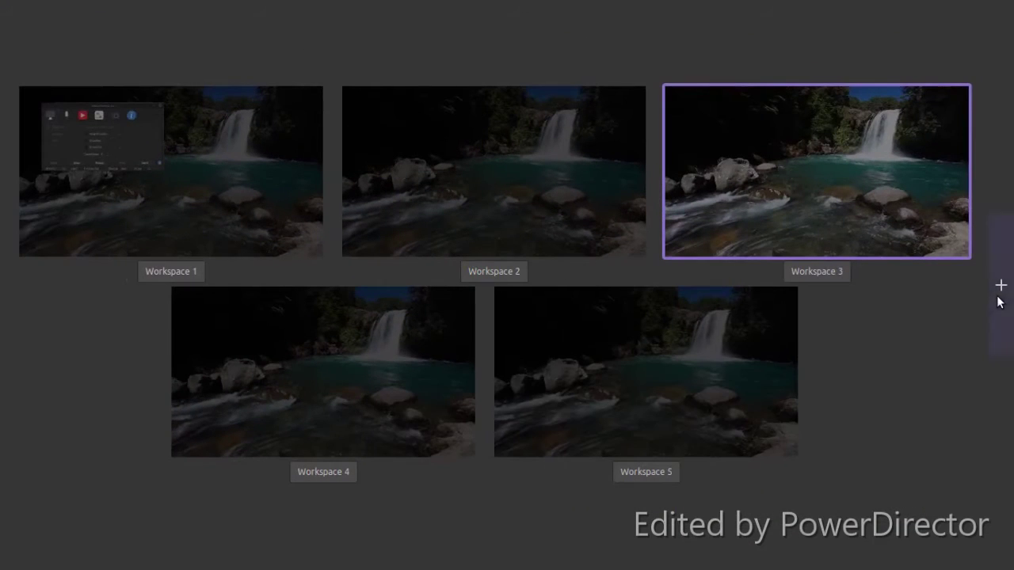
pyautogui.click(999, 301)
pyautogui.click(312, 251)
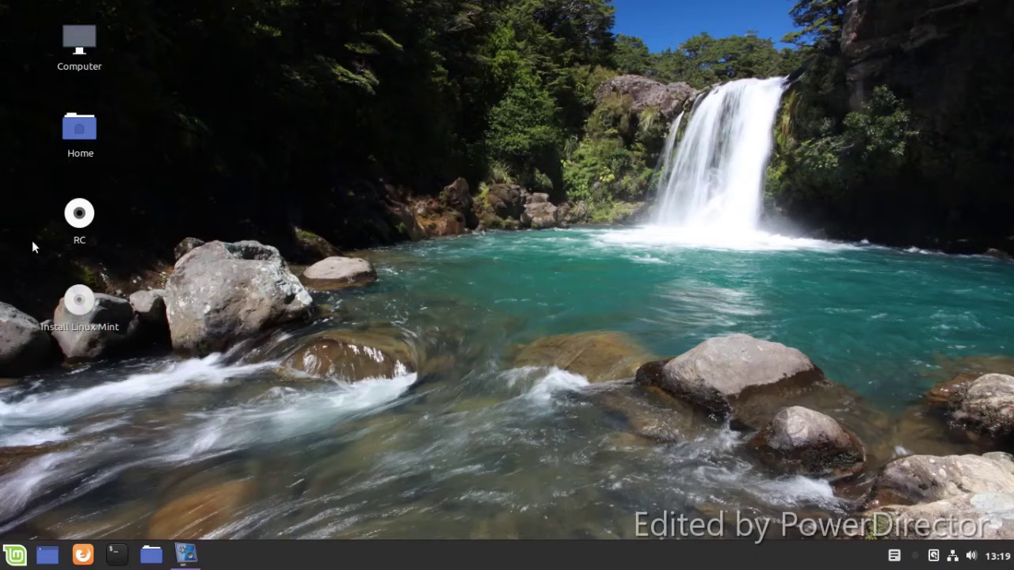
# Step: Set the Maldives picture from the Tina collection as the desktop background and close the Backgrounds settings
pyautogui.click(13, 555)
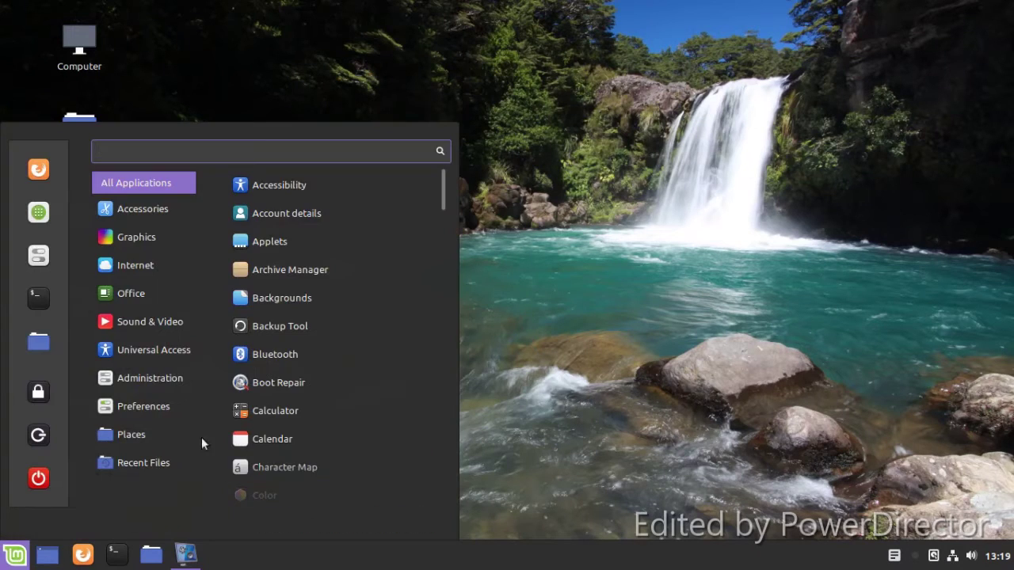
pyautogui.click(279, 295)
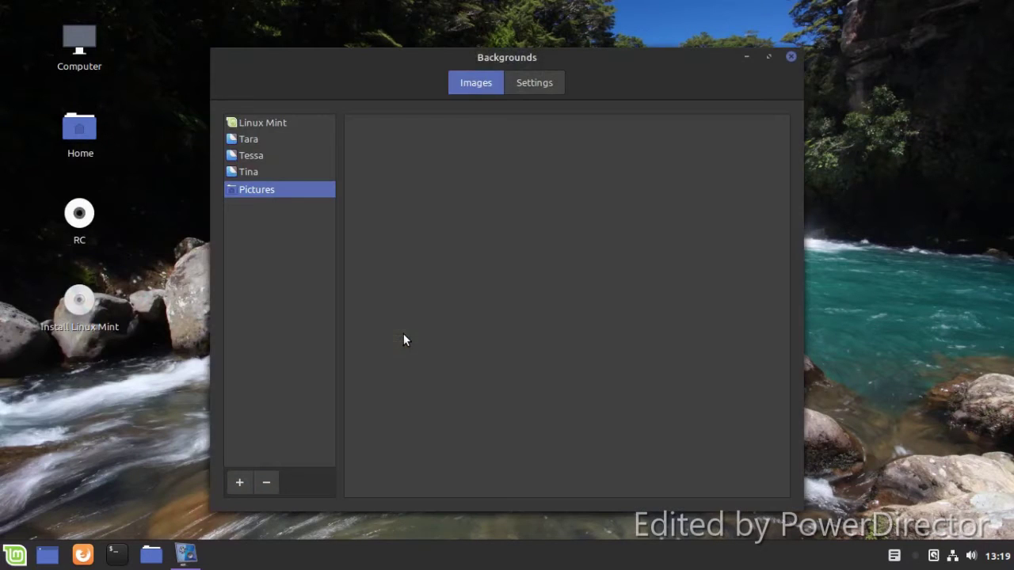
pyautogui.click(261, 176)
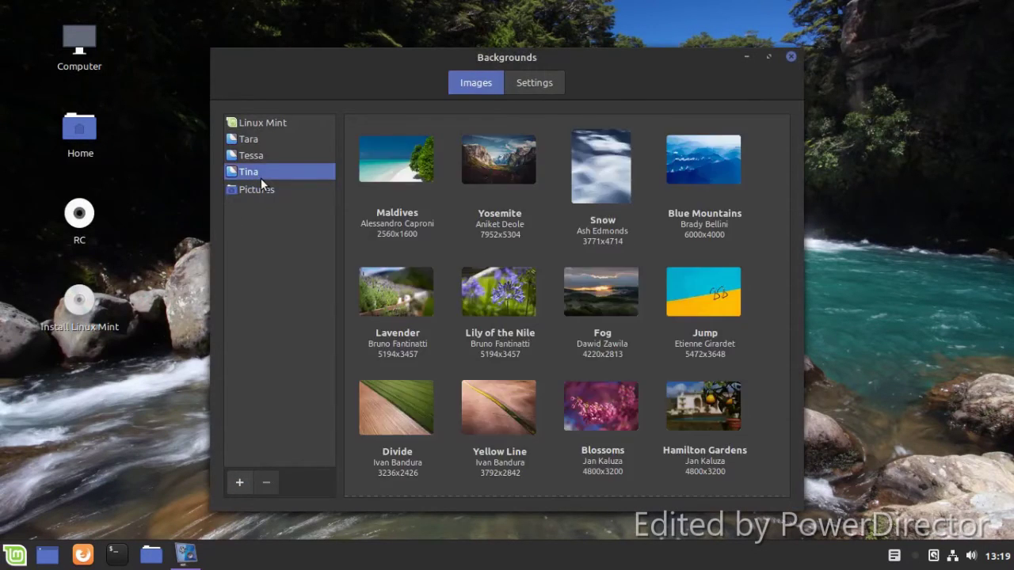
pyautogui.click(422, 157)
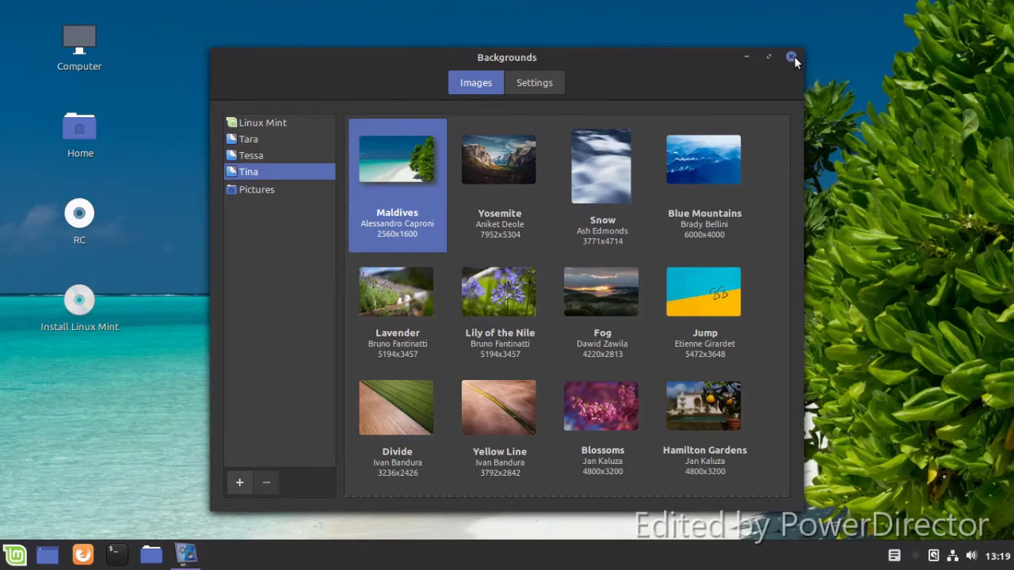
pyautogui.click(791, 58)
# Step: Browse the Office category of the application menu, open the LibreOffice start screen to view it, and close it
pyautogui.moveTo(0, 569)
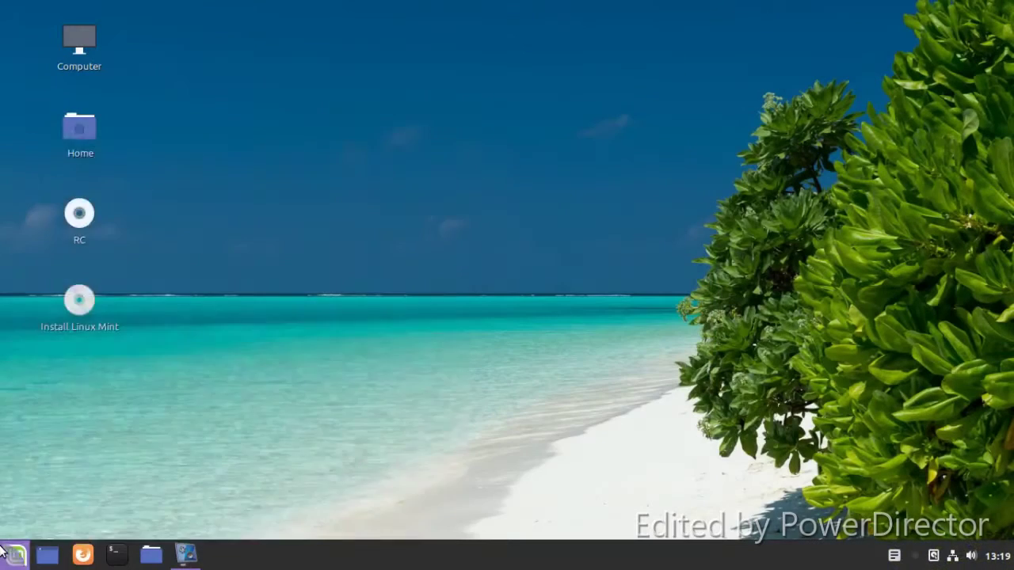
pyautogui.click(2, 552)
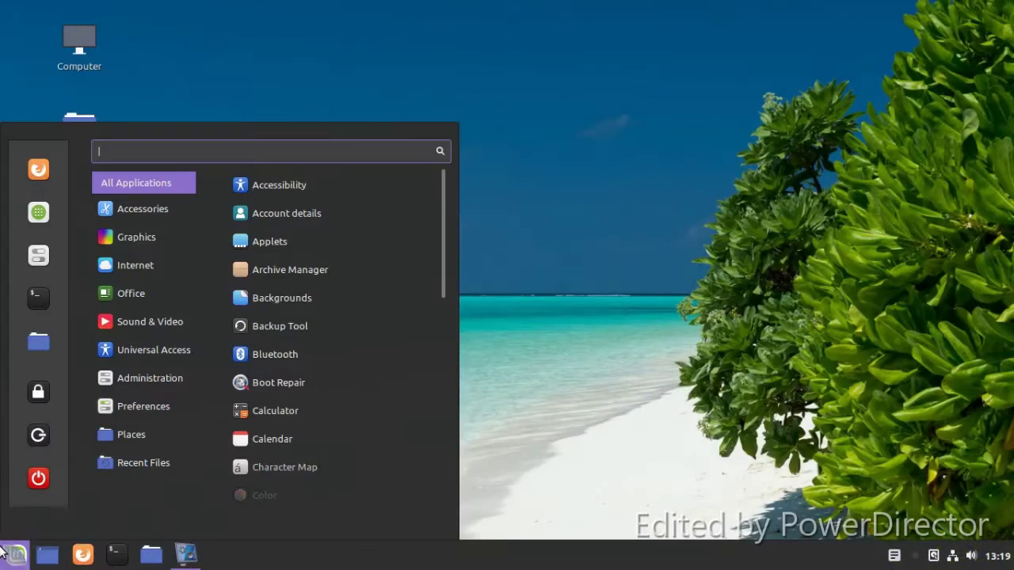
pyautogui.moveTo(140, 362)
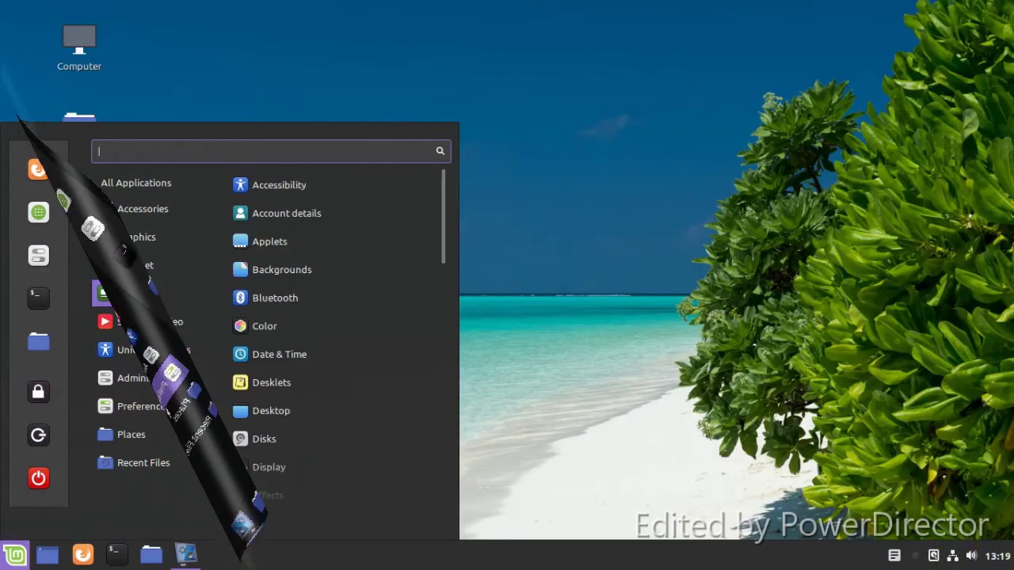
pyautogui.moveTo(131, 293)
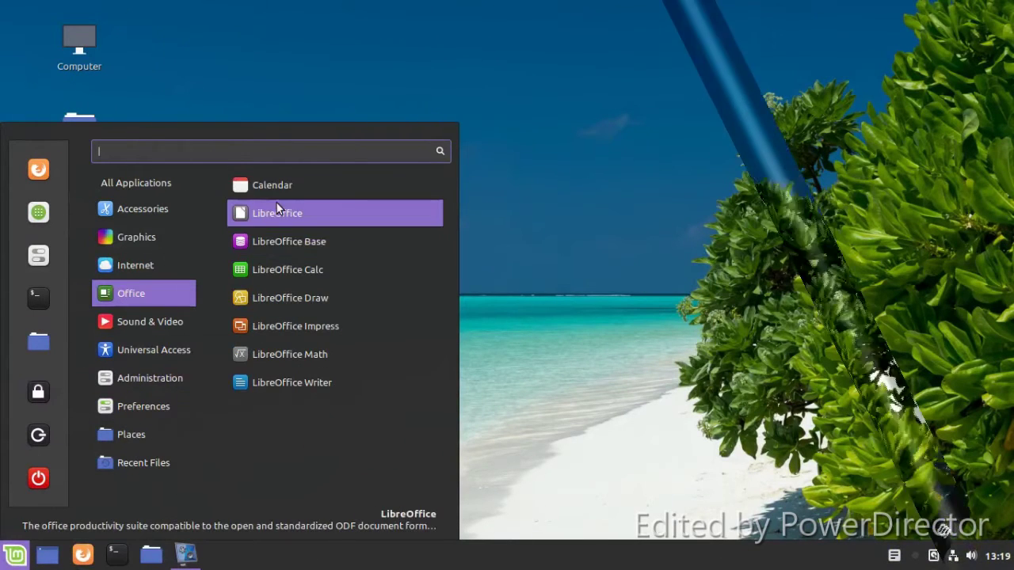
pyautogui.click(277, 207)
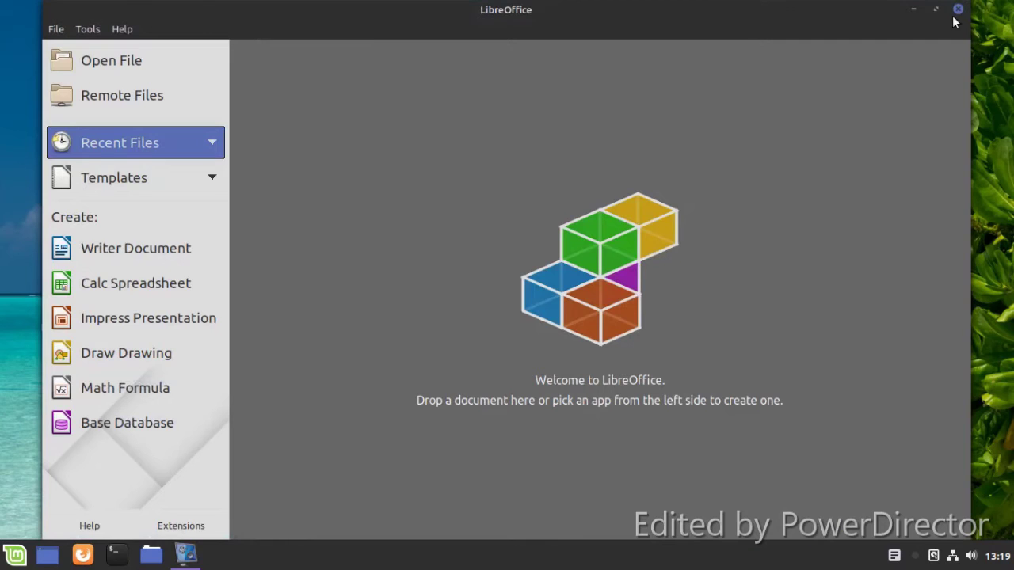
pyautogui.click(958, 10)
# Step: Open the desktop folder as root in the file manager to view it, and close the window
pyautogui.rightClick(543, 240)
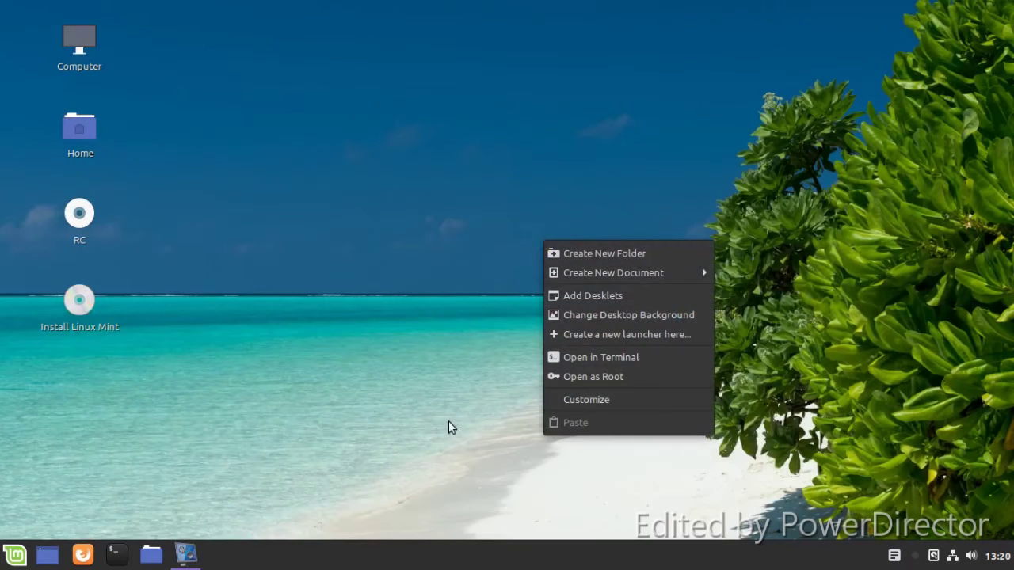
pyautogui.click(559, 377)
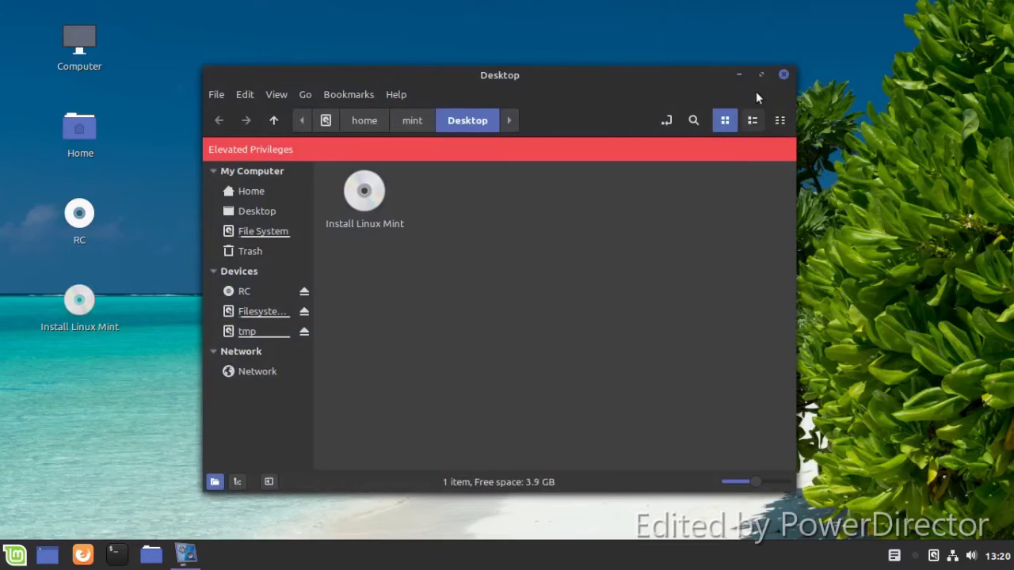
pyautogui.click(783, 74)
# Step: Open a terminal in the Desktop folder from the desktop and look through its Search, Terminal and View options
pyautogui.rightClick(573, 231)
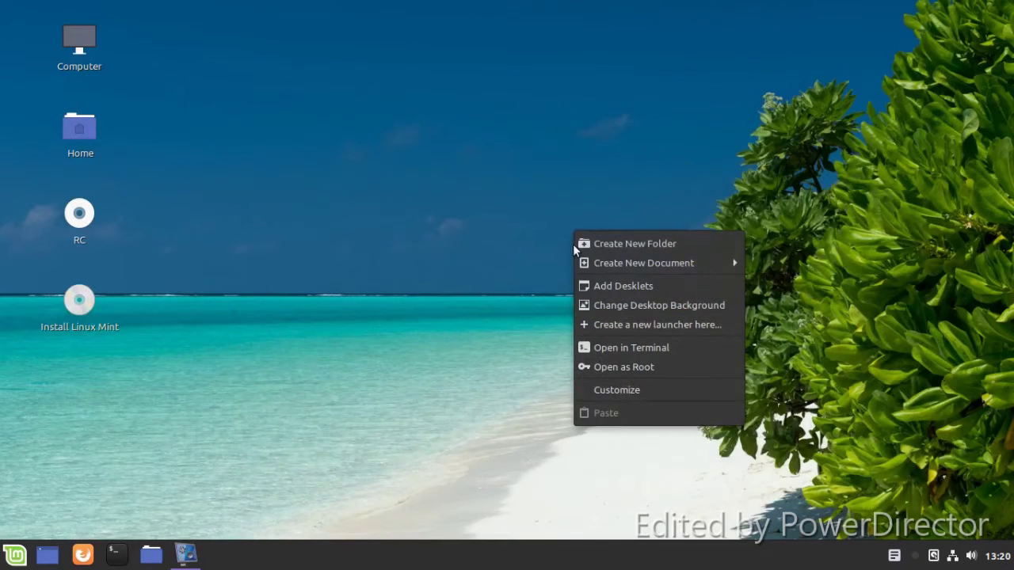
pyautogui.click(588, 345)
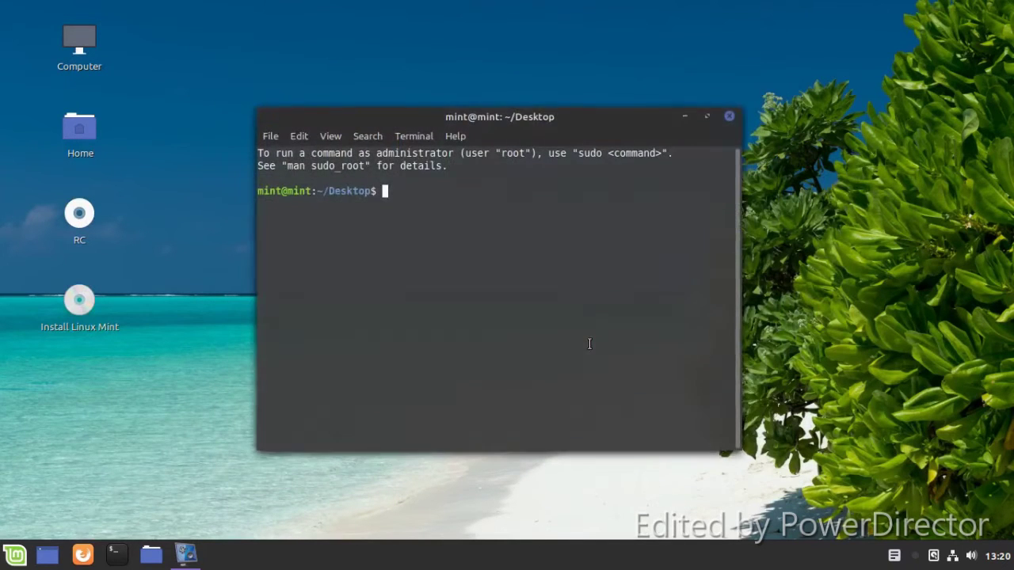
pyautogui.click(402, 138)
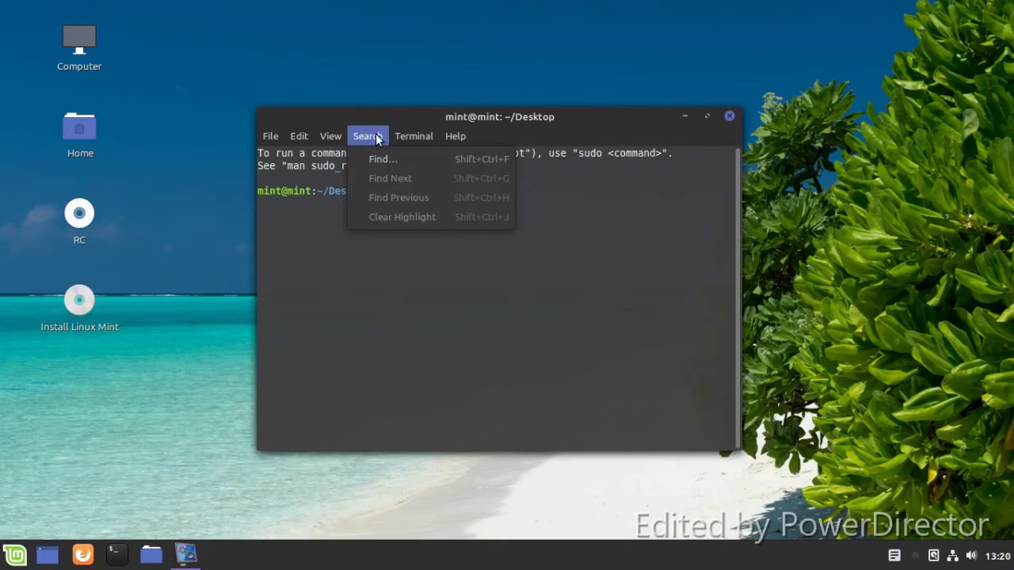
pyautogui.moveTo(408, 137)
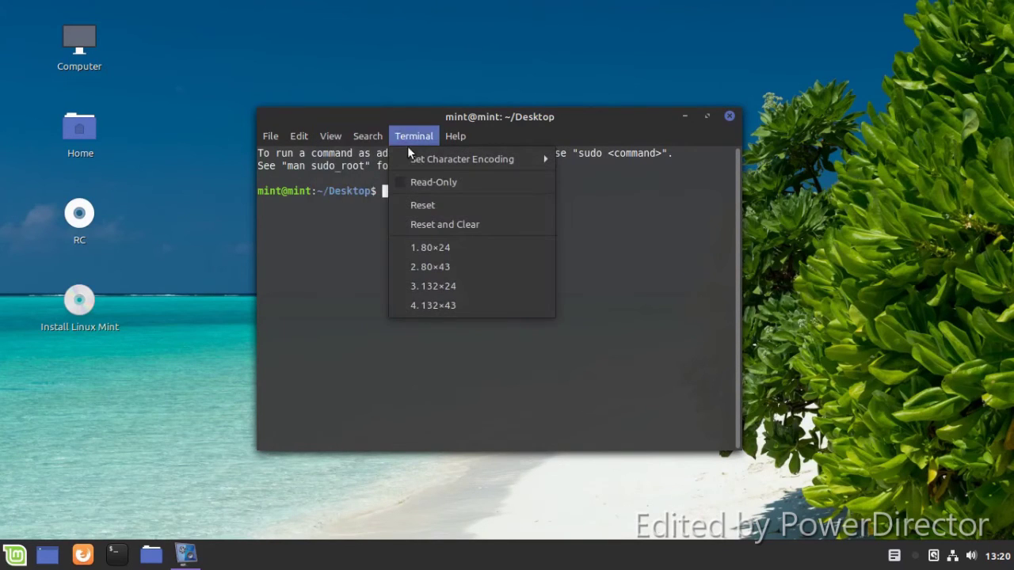
pyautogui.moveTo(340, 137)
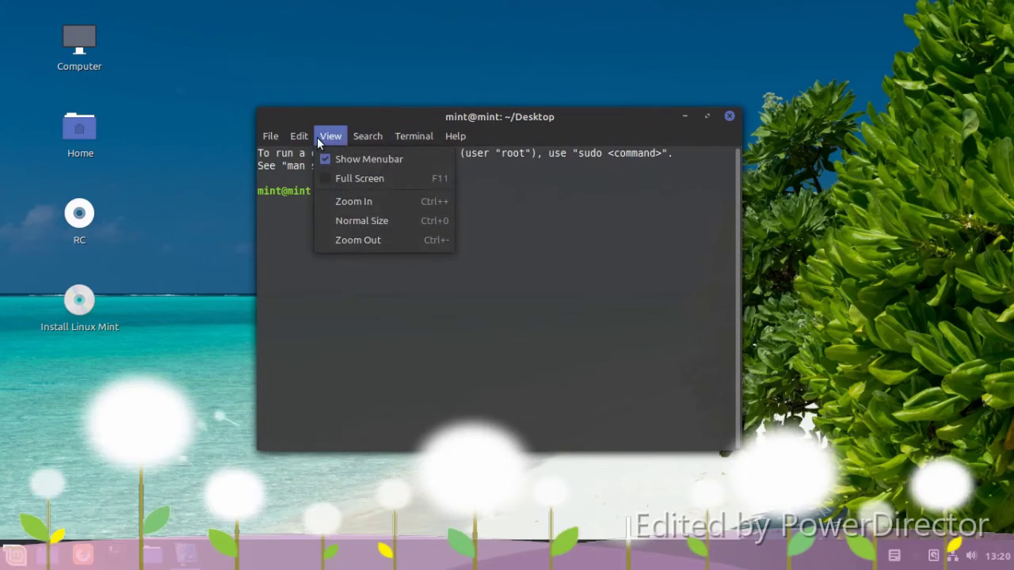
# Step: Open the terminal preferences and look through the profile's Colors, Scrolling, Command and Compatibility settings
pyautogui.click(320, 242)
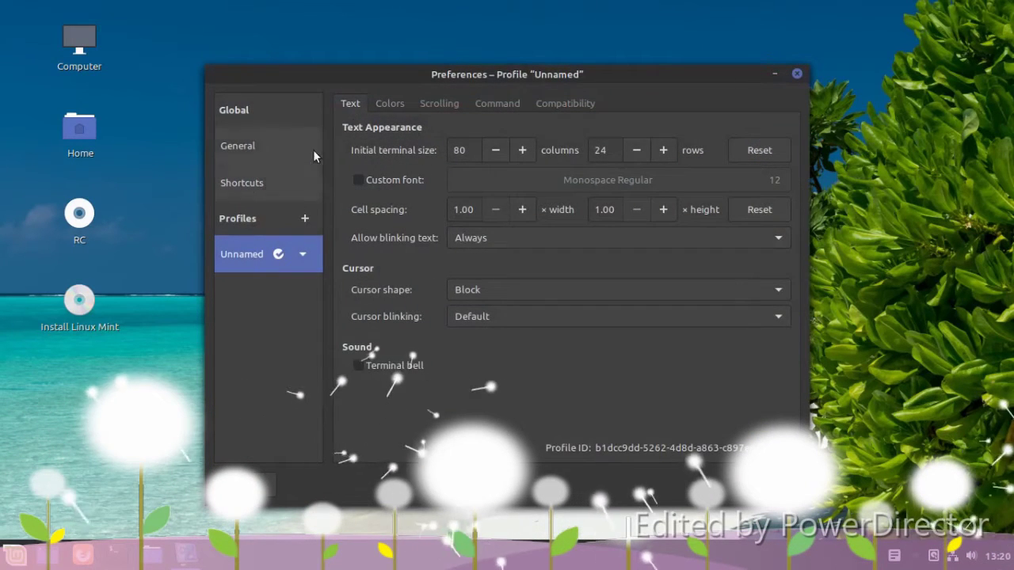
pyautogui.click(382, 106)
pyautogui.click(498, 105)
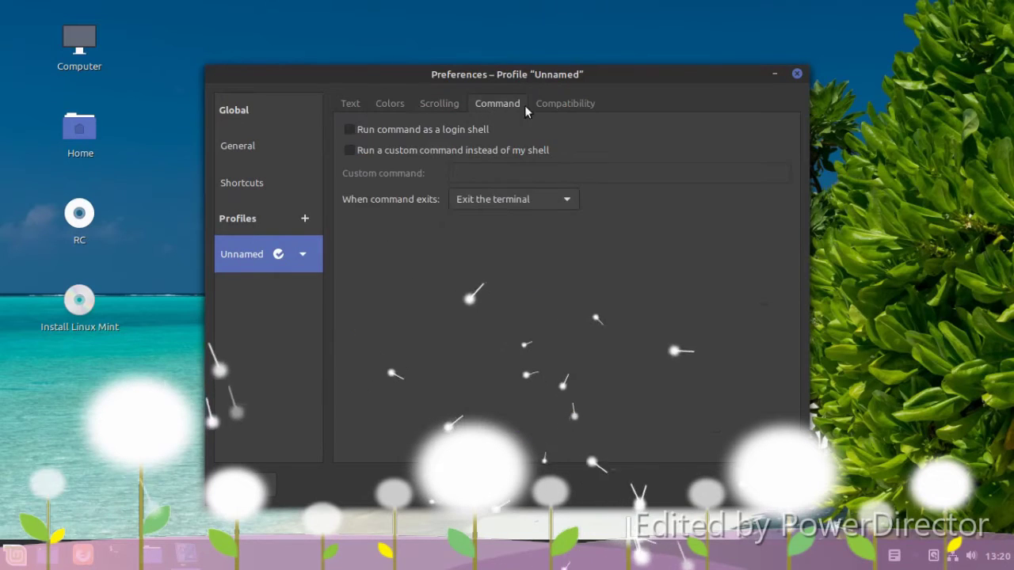
pyautogui.click(565, 104)
pyautogui.click(500, 106)
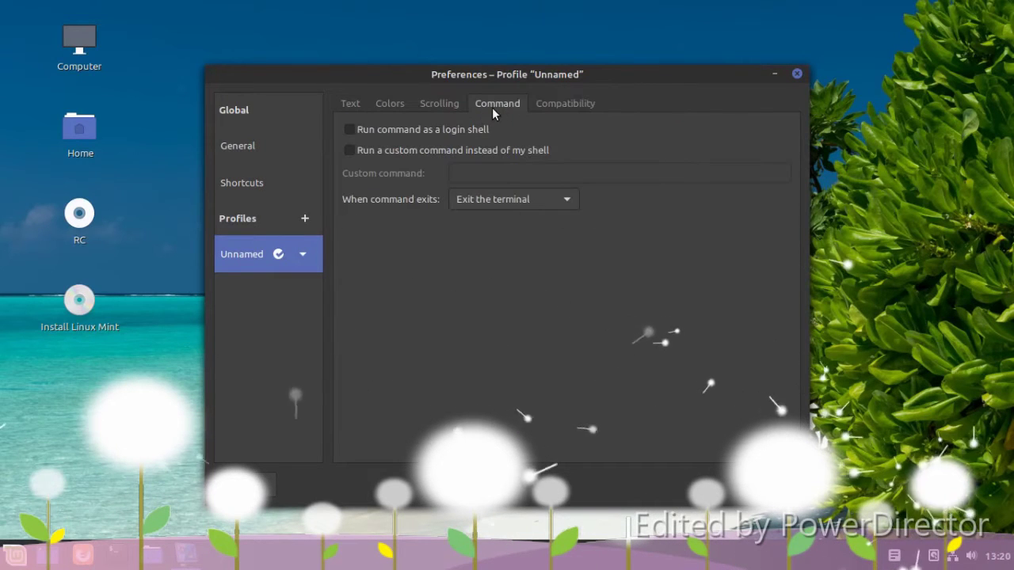
pyautogui.click(439, 106)
pyautogui.click(493, 106)
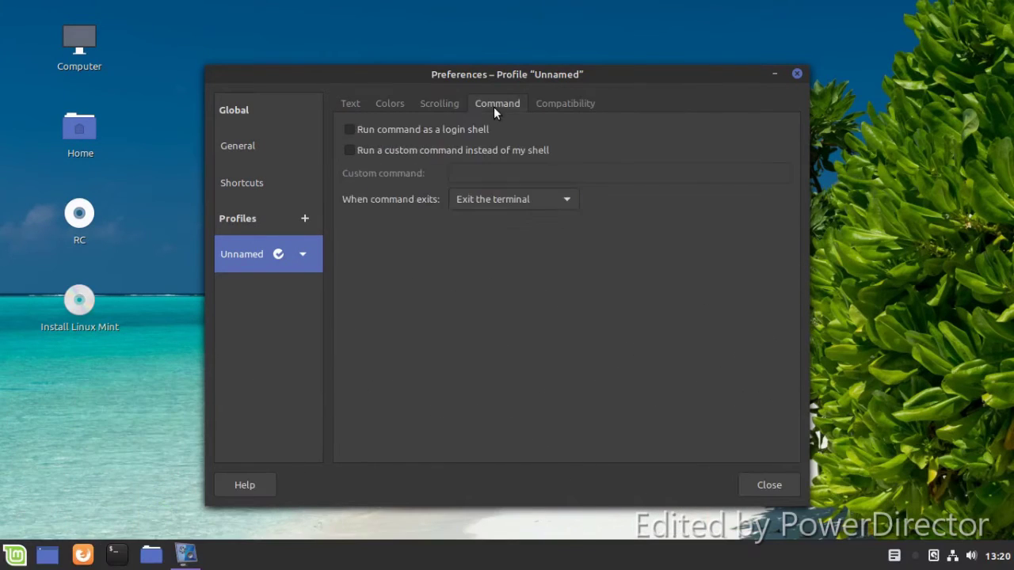
# Step: Review the Shortcuts, profile Text and General settings of the terminal, and close the preferences
pyautogui.click(246, 185)
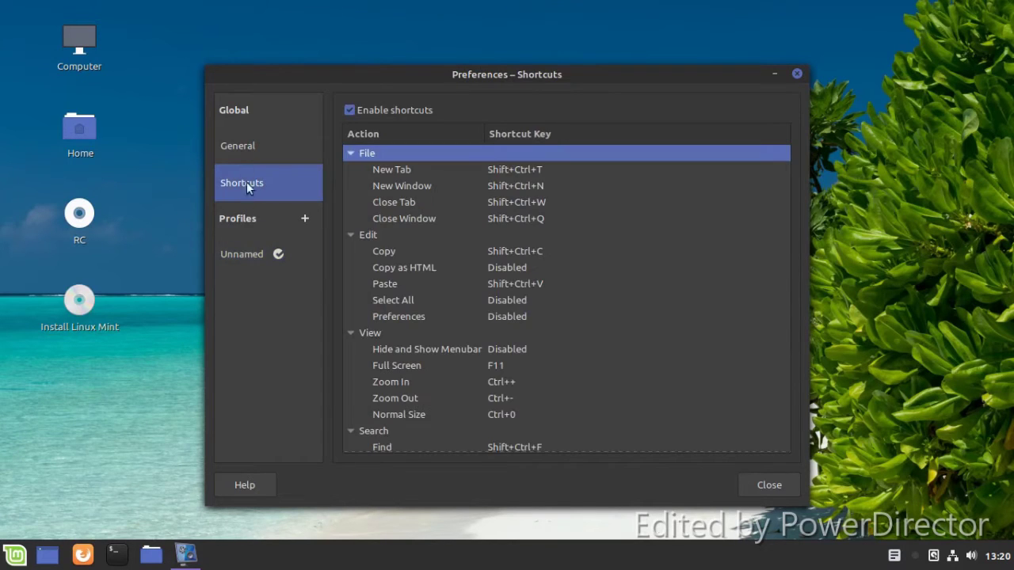
pyautogui.click(237, 255)
pyautogui.click(344, 111)
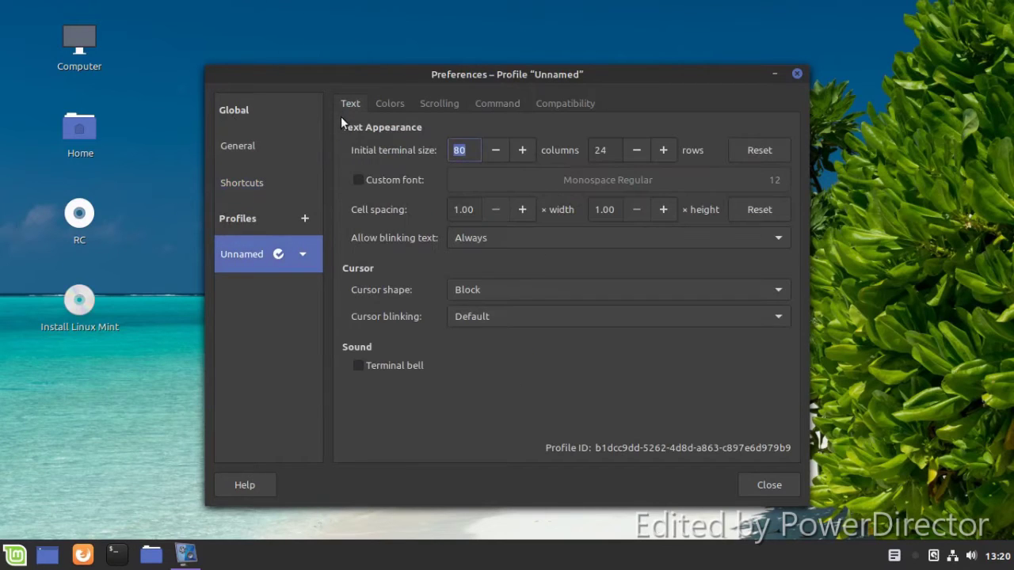
pyautogui.click(244, 188)
pyautogui.click(241, 144)
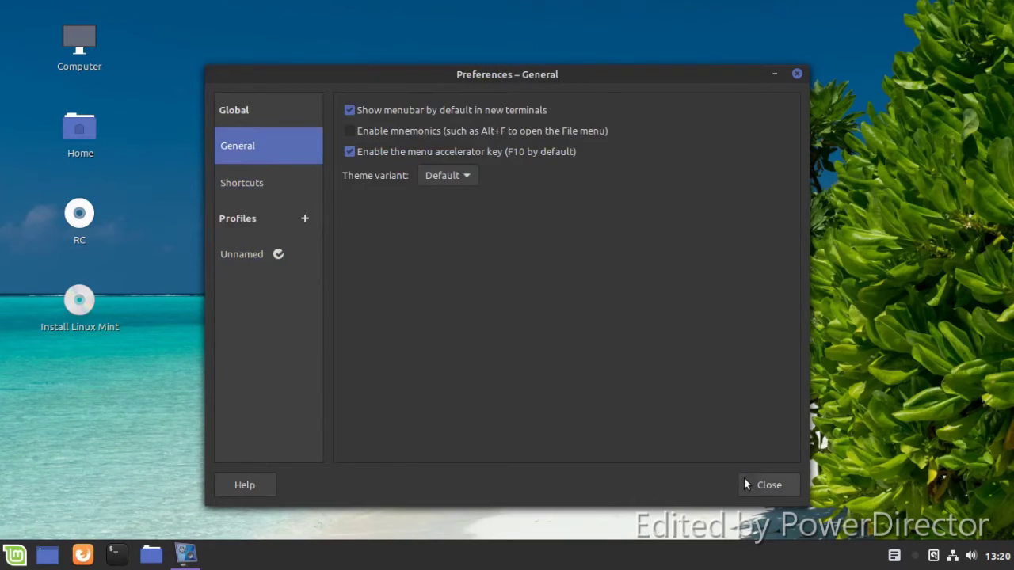
pyautogui.click(765, 485)
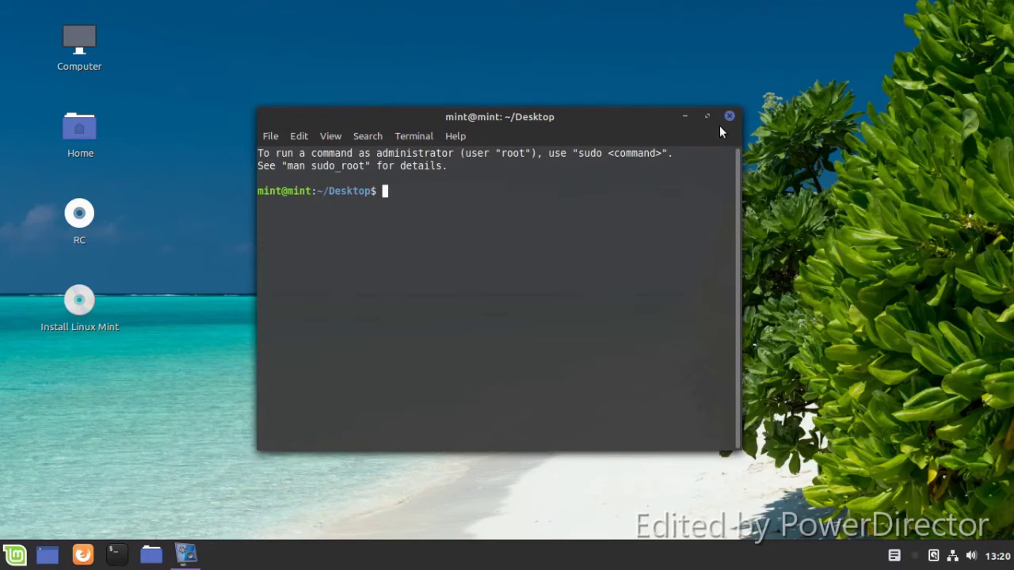
# Step: Try the commands help, name and cli in the terminal, and close the terminal window
pyautogui.write('p[')
pyautogui.press('Return')
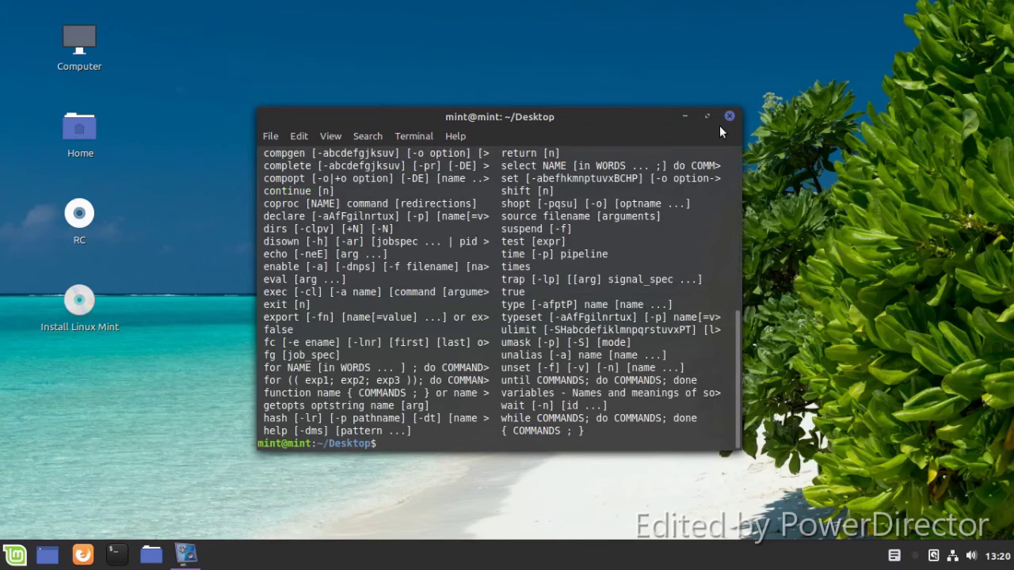
pyautogui.write('nam,ee')
pyautogui.press('Return')
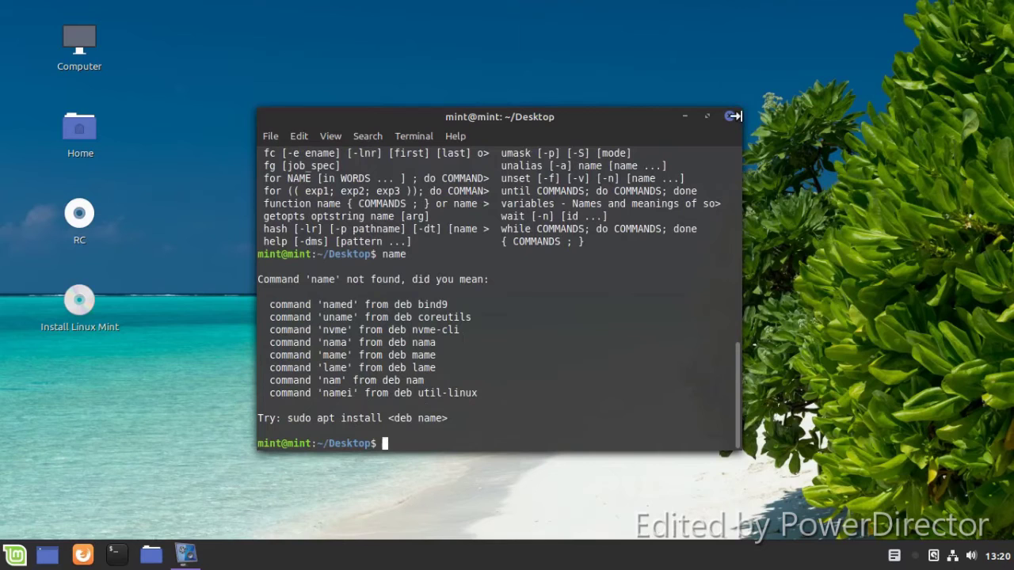
pyautogui.write('cli')
pyautogui.press('Return')
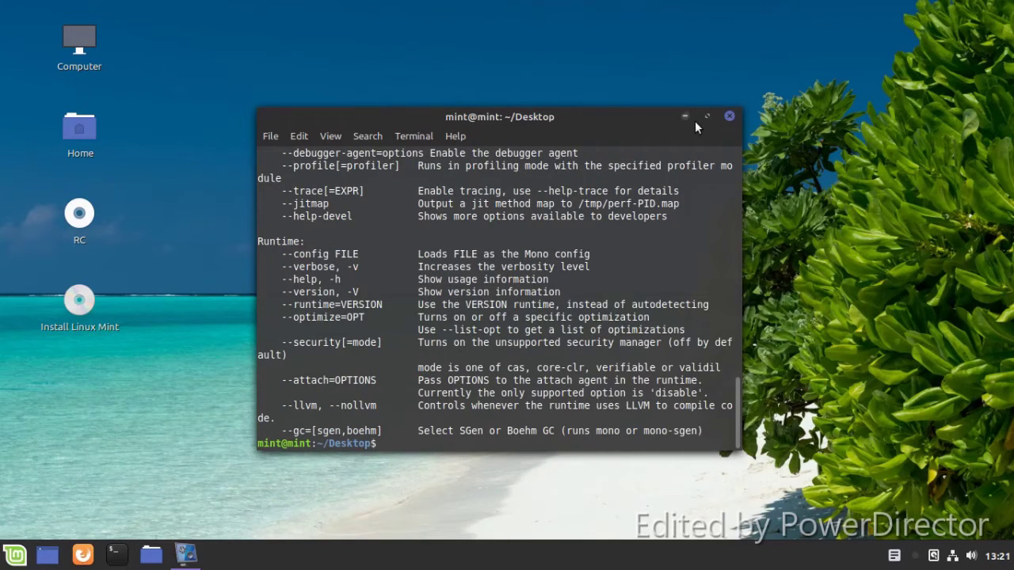
pyautogui.click(729, 117)
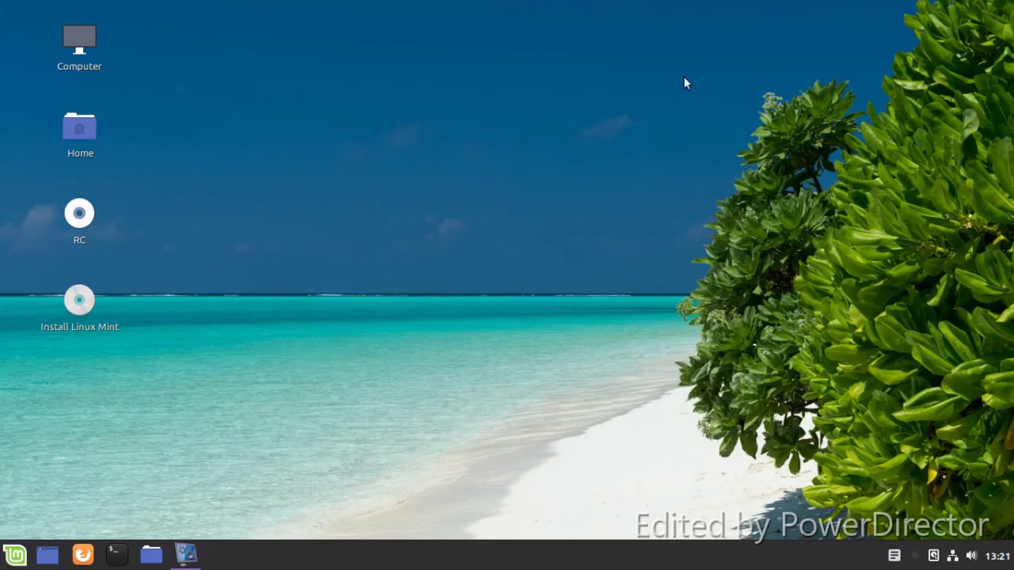
# Step: Open the Desklets settings from the desktop and browse the list of desklets available for download
pyautogui.rightClick(433, 175)
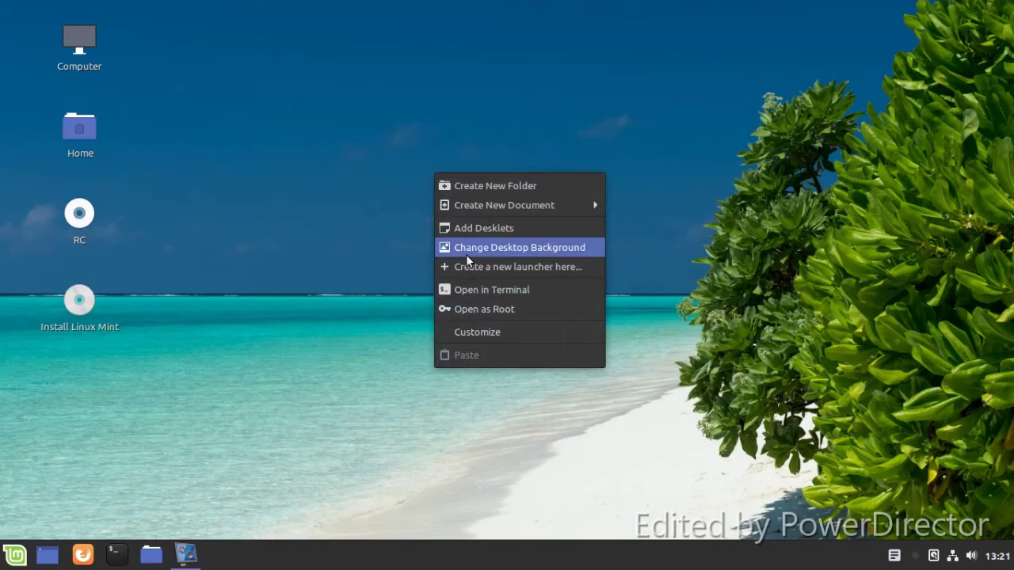
pyautogui.click(461, 234)
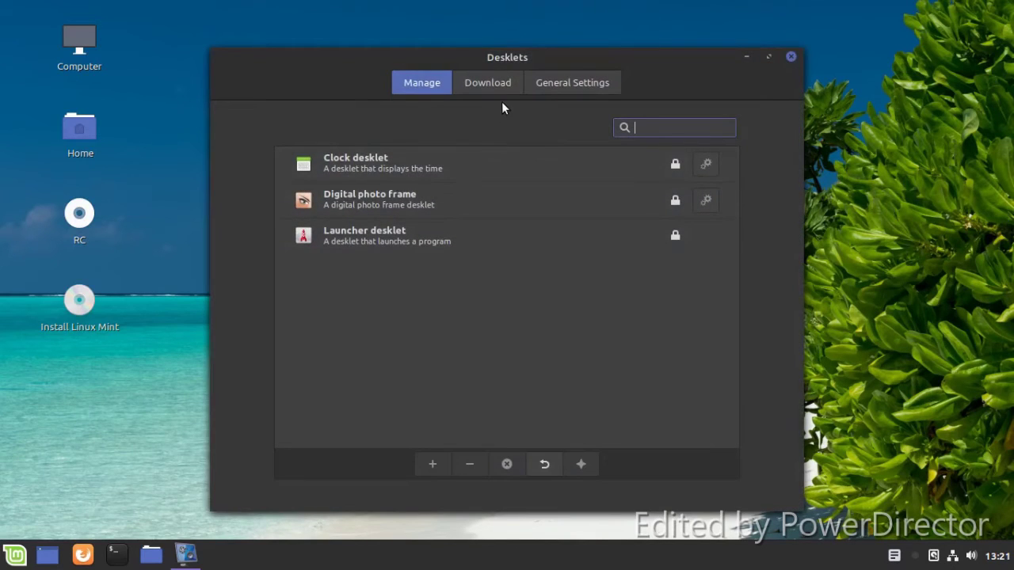
pyautogui.click(488, 89)
pyautogui.click(536, 357)
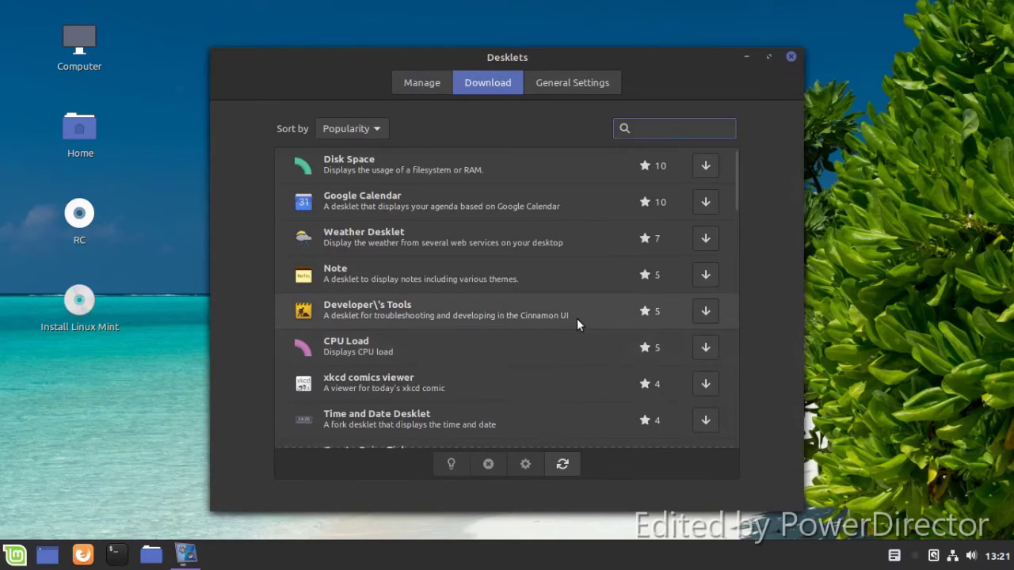
pyautogui.scroll(-10, 577, 325)
pyautogui.scroll(-8, 577, 340)
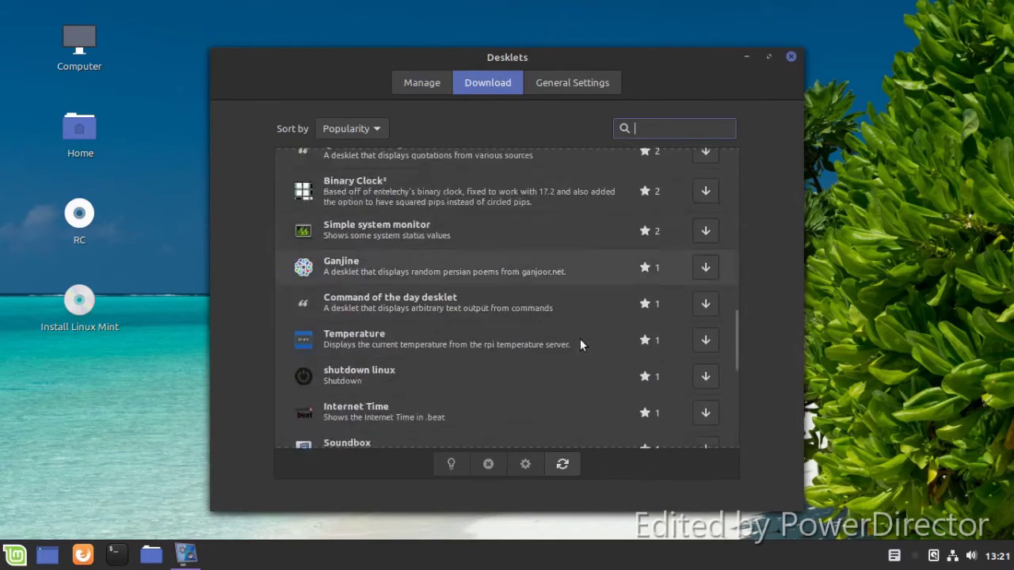
pyautogui.scroll(2, 584, 335)
# Step: Add the Digital photo frame from the installed desklets to the desktop
pyautogui.moveTo(428, 71); pyautogui.dragTo(430, 77)
pyautogui.click(425, 89)
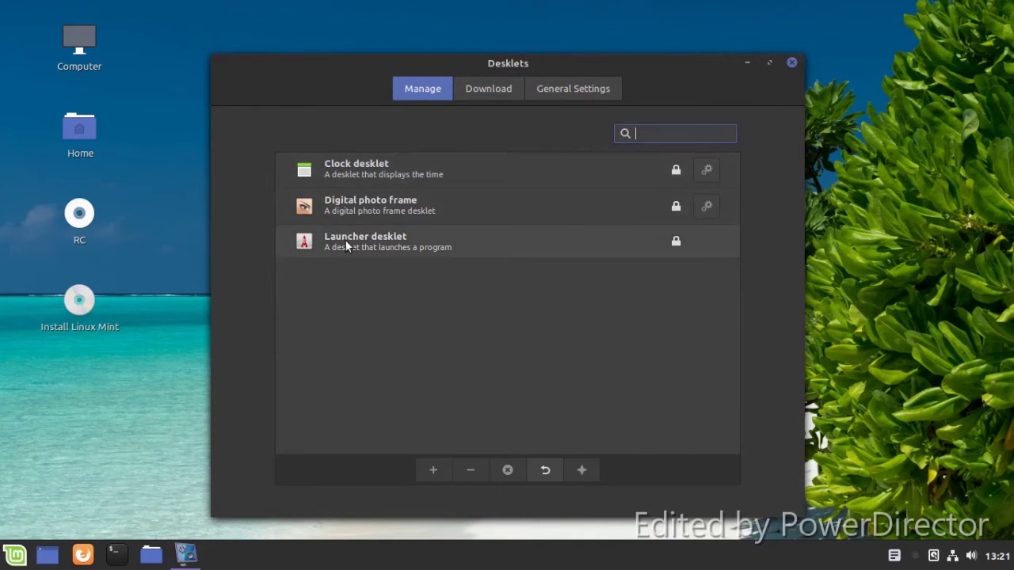
pyautogui.click(358, 203)
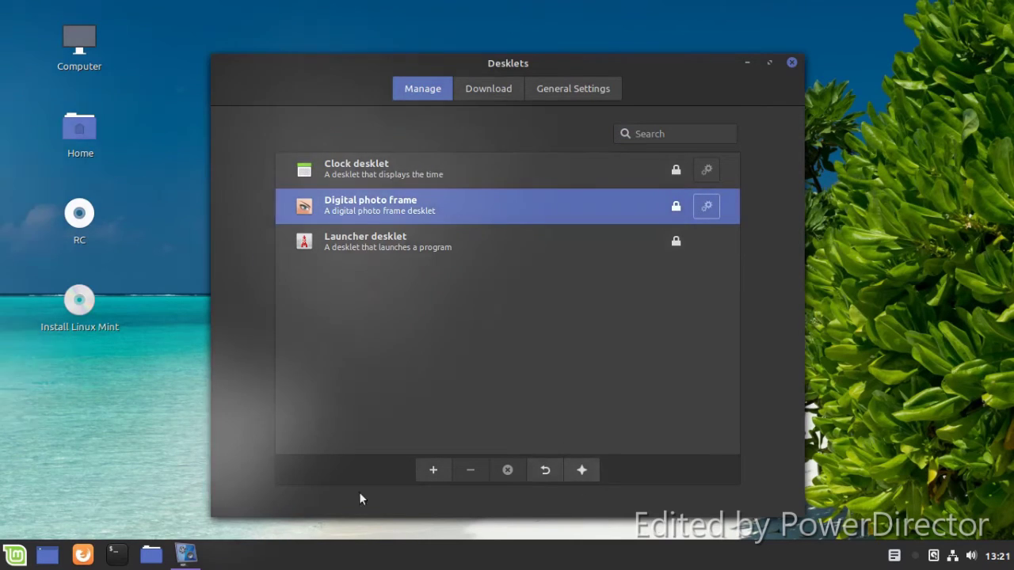
pyautogui.click(420, 470)
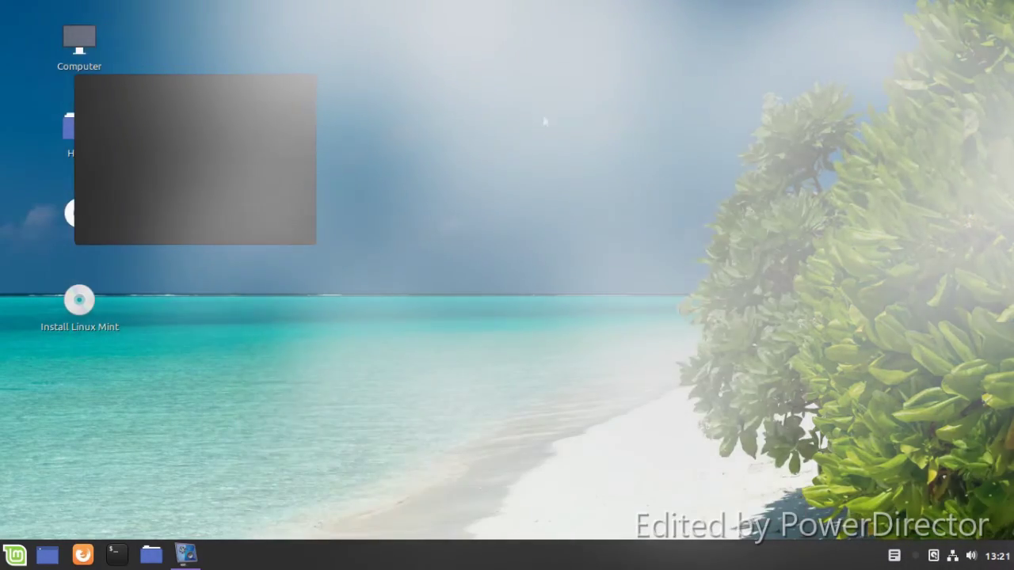
# Step: Open the configuration of the Digital photo frame desklet and set its folder to Pictures
pyautogui.rightClick(190, 147)
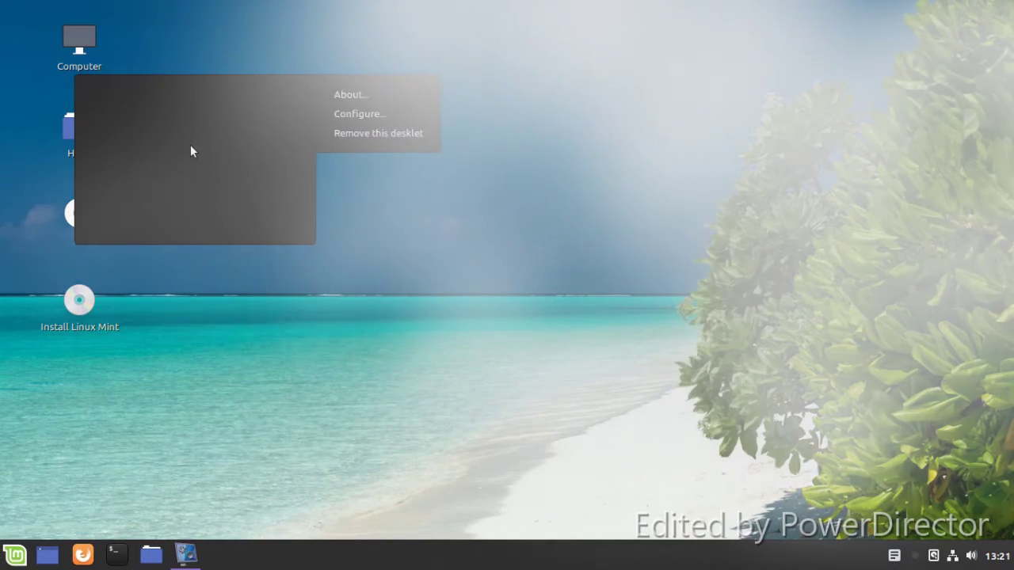
pyautogui.click(335, 118)
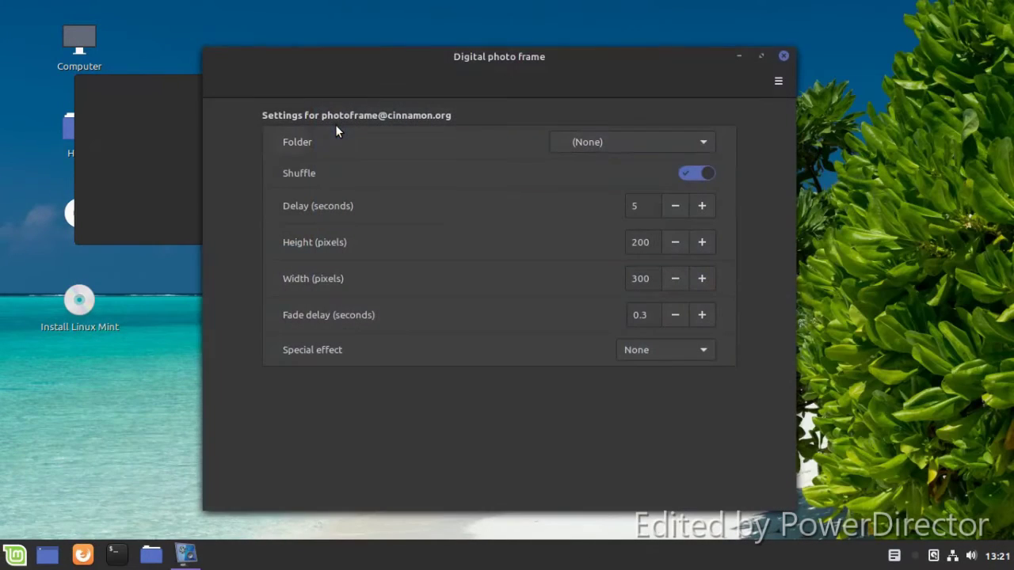
pyautogui.click(566, 146)
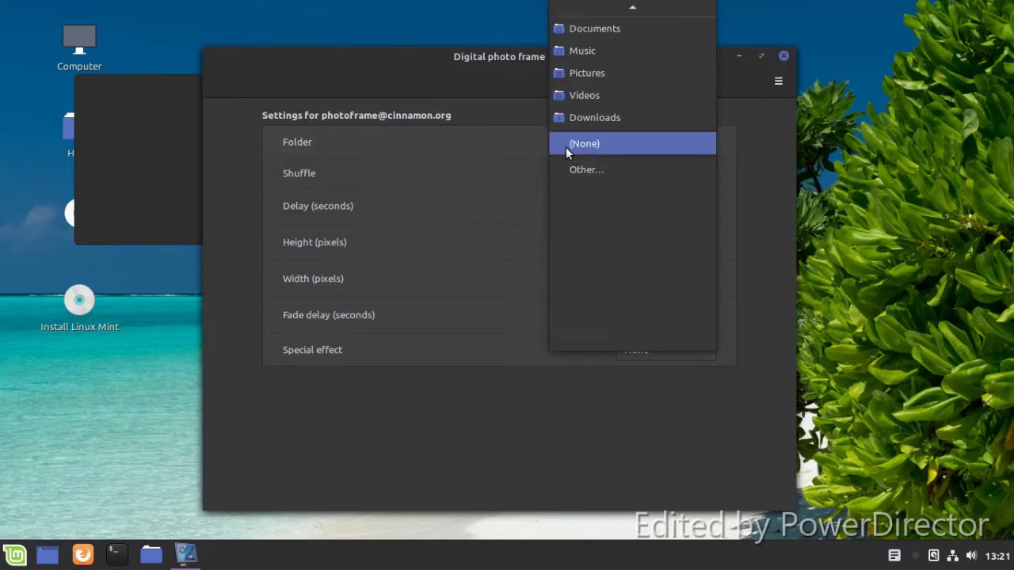
pyautogui.click(593, 74)
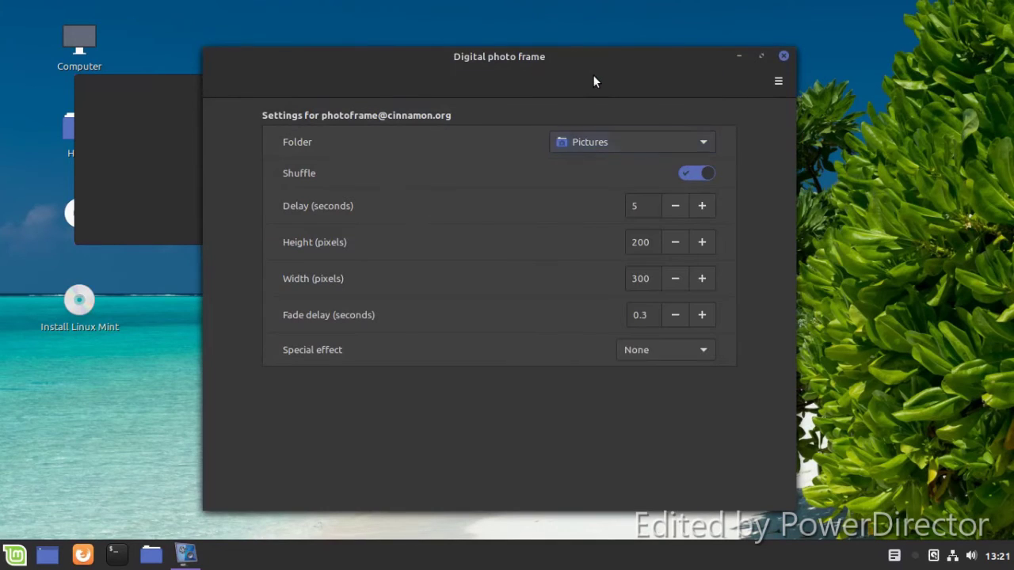
pyautogui.click(600, 144)
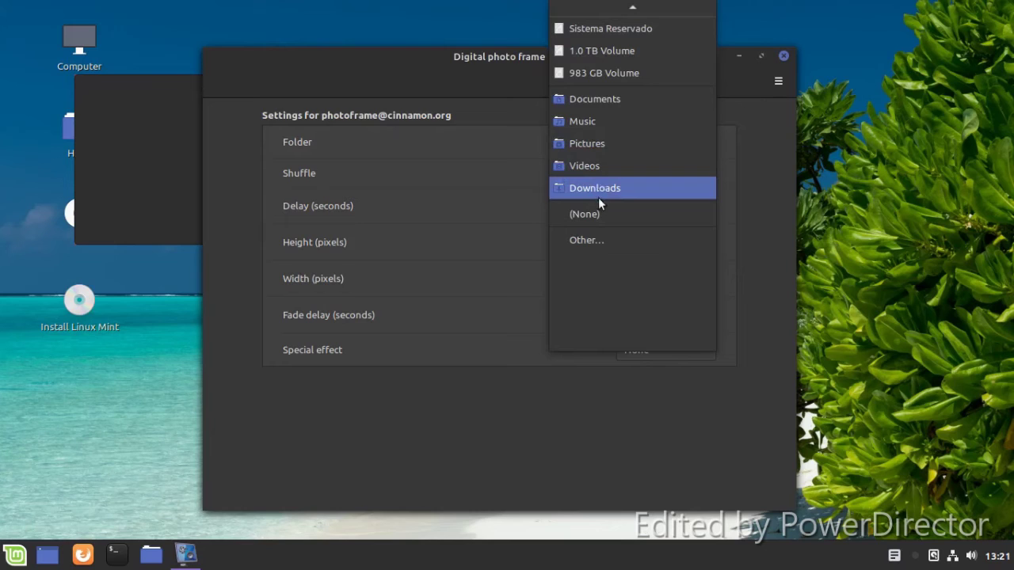
pyautogui.click(586, 240)
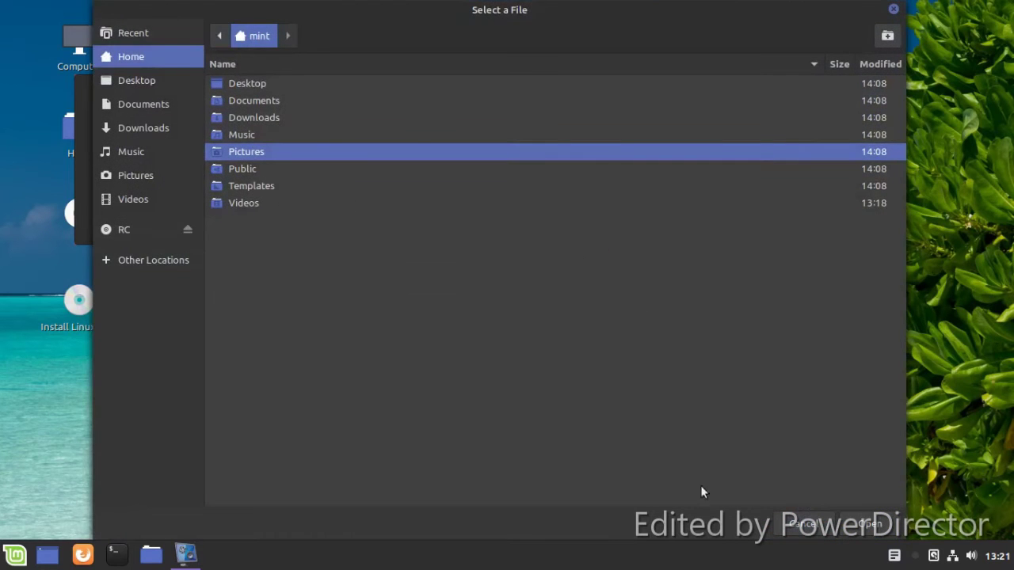
pyautogui.click(812, 527)
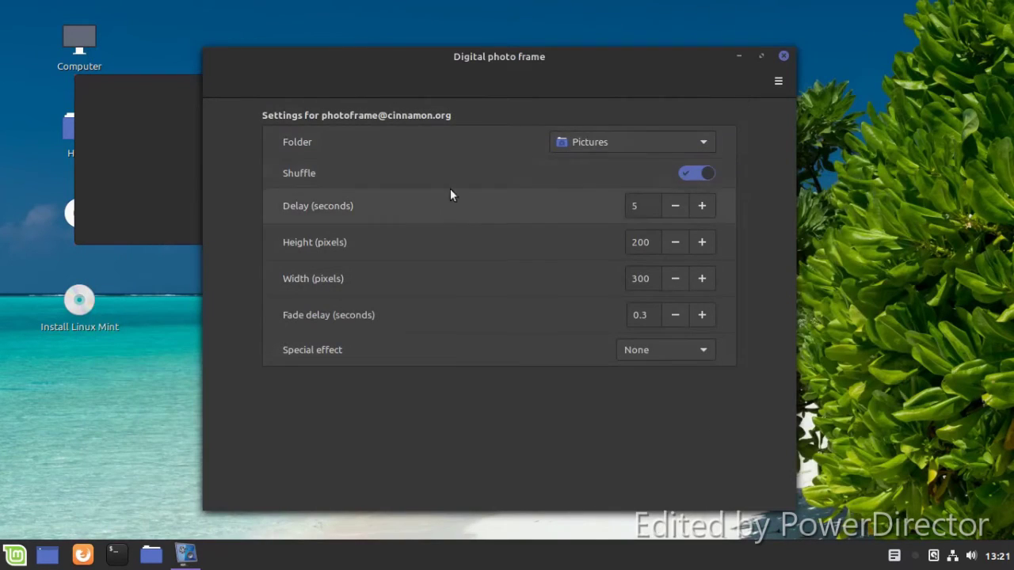
# Step: Browse the computer's file system to /usr/share for another photo frame folder, and cancel the folder selection
pyautogui.click(560, 148)
pyautogui.click(580, 238)
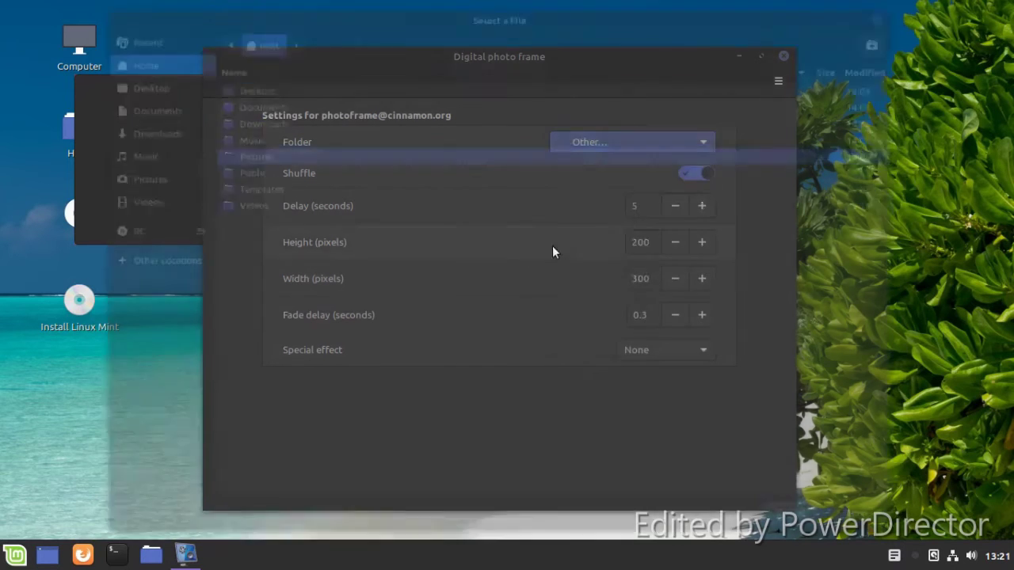
pyautogui.click(186, 255)
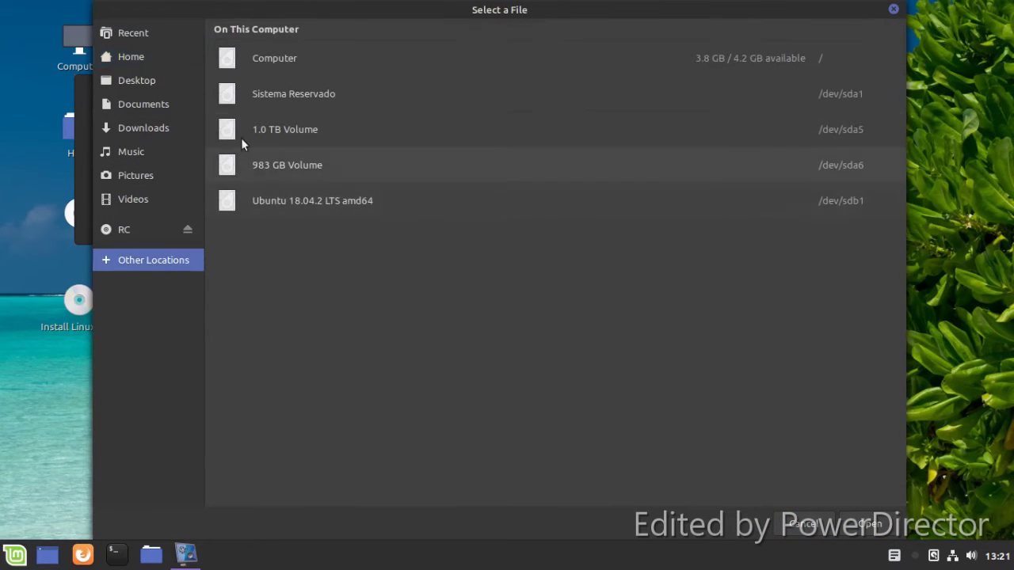
pyautogui.click(256, 61)
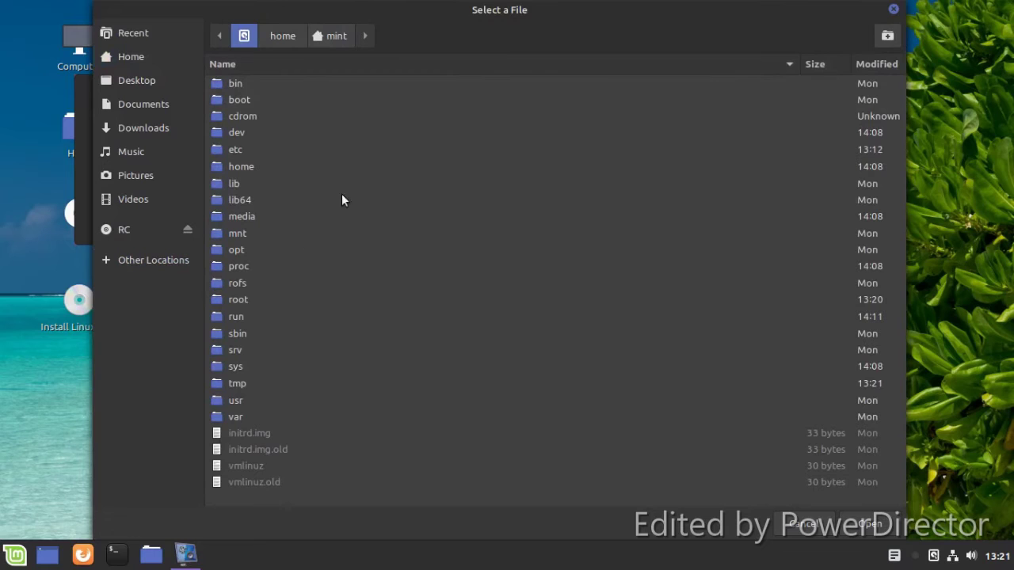
pyautogui.click(227, 403)
pyautogui.doubleClick(226, 403)
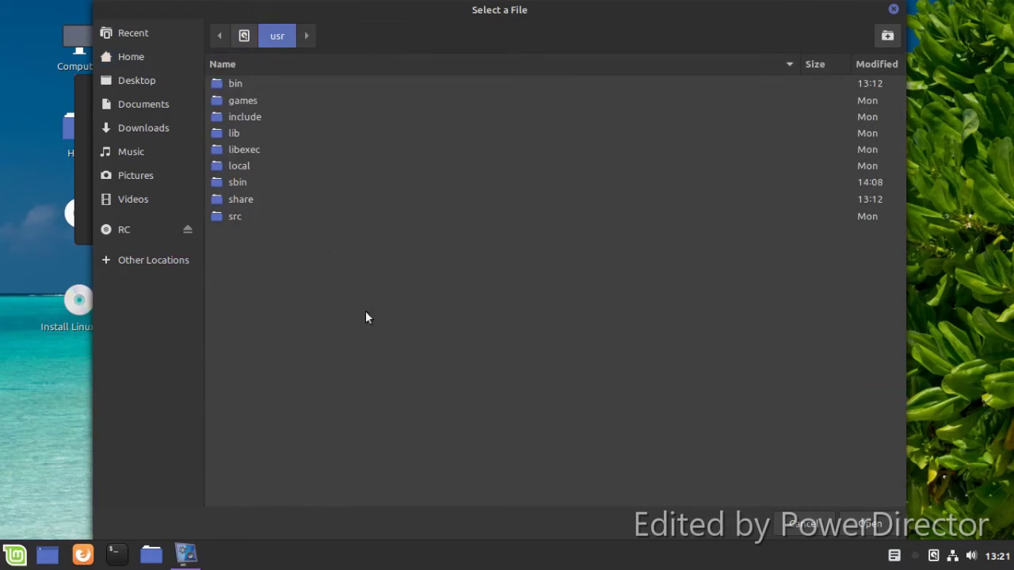
pyautogui.doubleClick(221, 202)
pyautogui.scroll(-8, 363, 138)
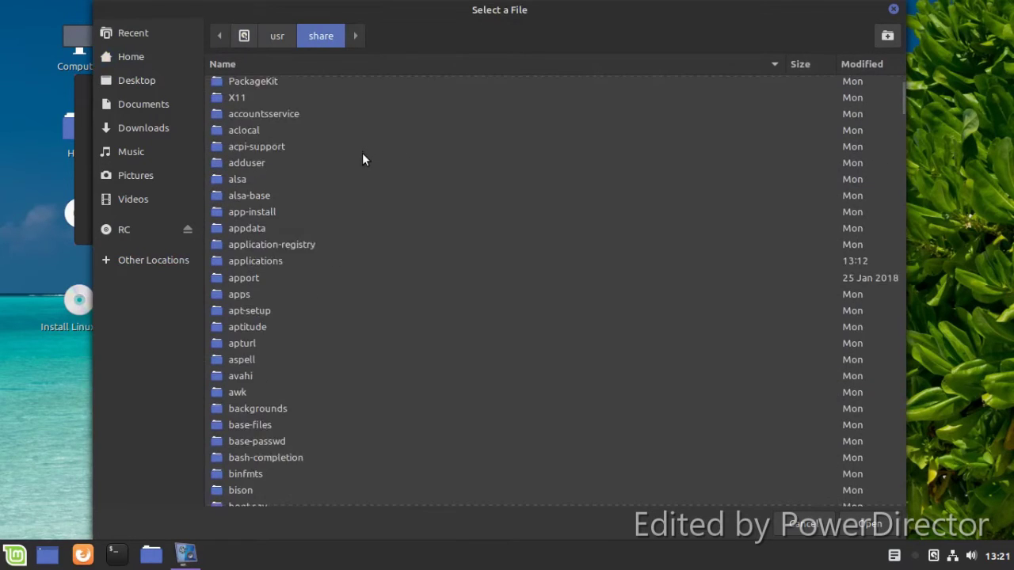
pyautogui.scroll(-5, 379, 170)
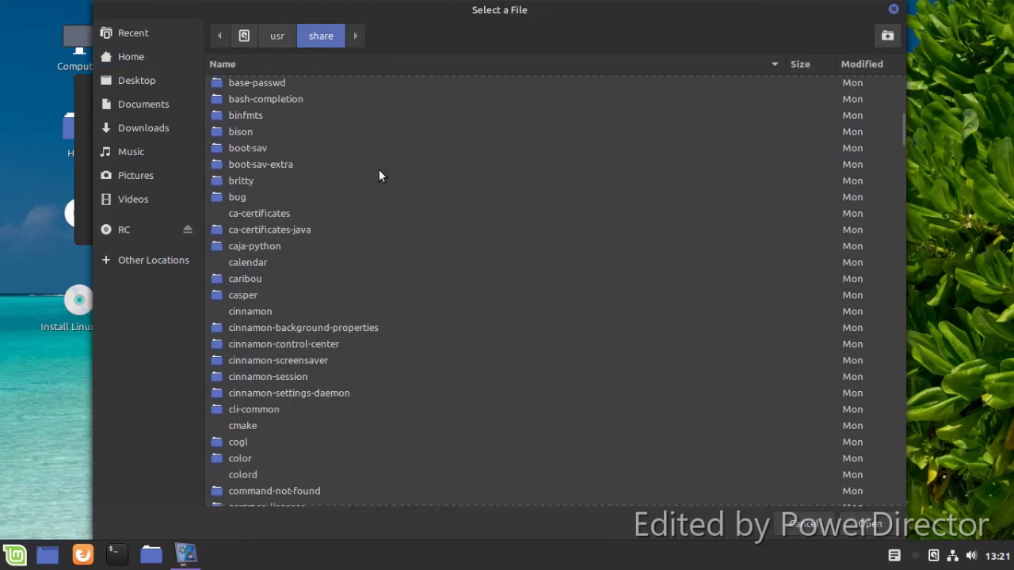
pyautogui.scroll(-12, 380, 174)
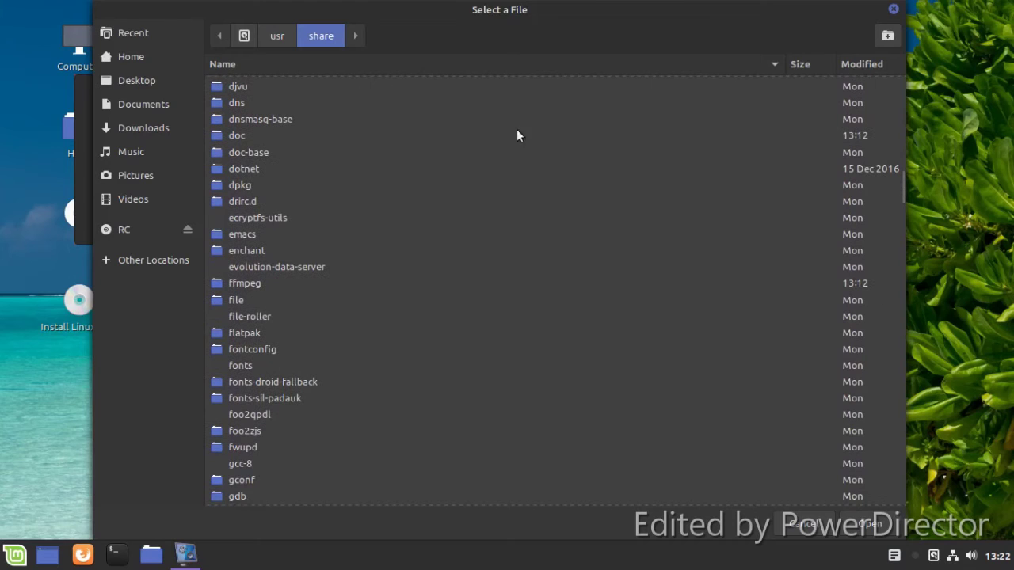
pyautogui.click(896, 11)
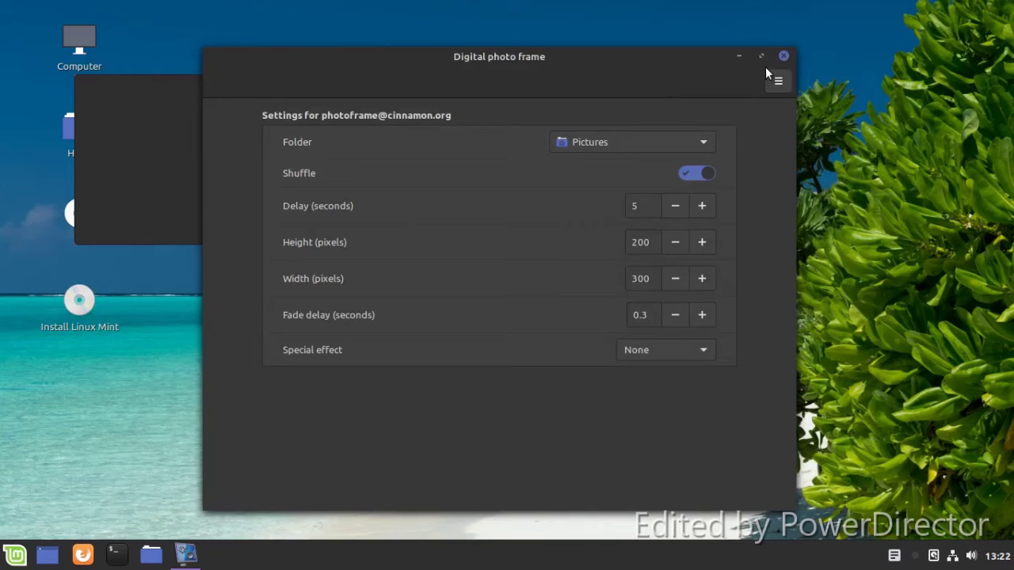
# Step: Close the photo frame settings and remove the Digital photo frame desklet from the desktop
pyautogui.click(784, 56)
pyautogui.rightClick(188, 134)
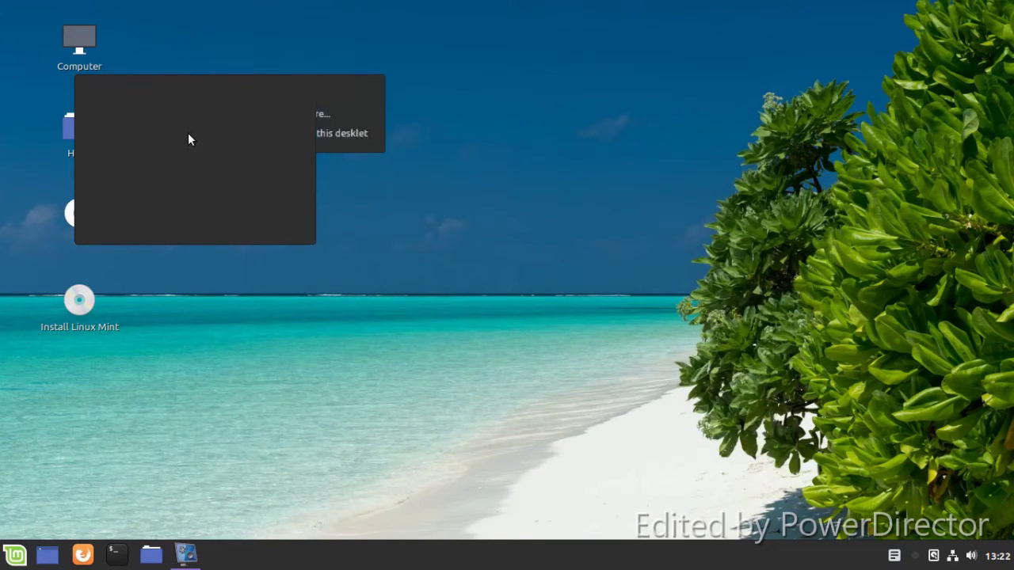
pyautogui.click(348, 135)
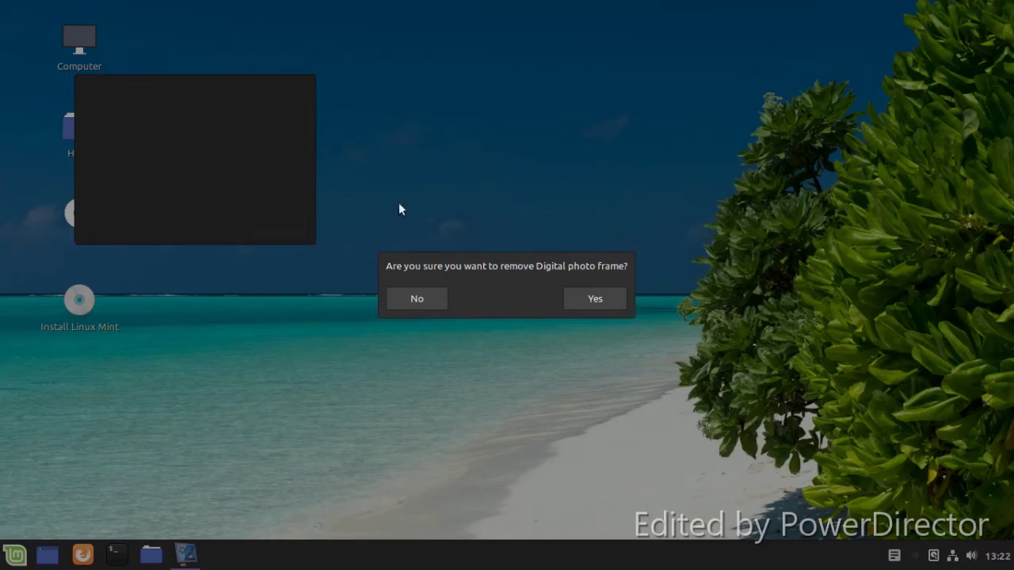
pyautogui.click(586, 299)
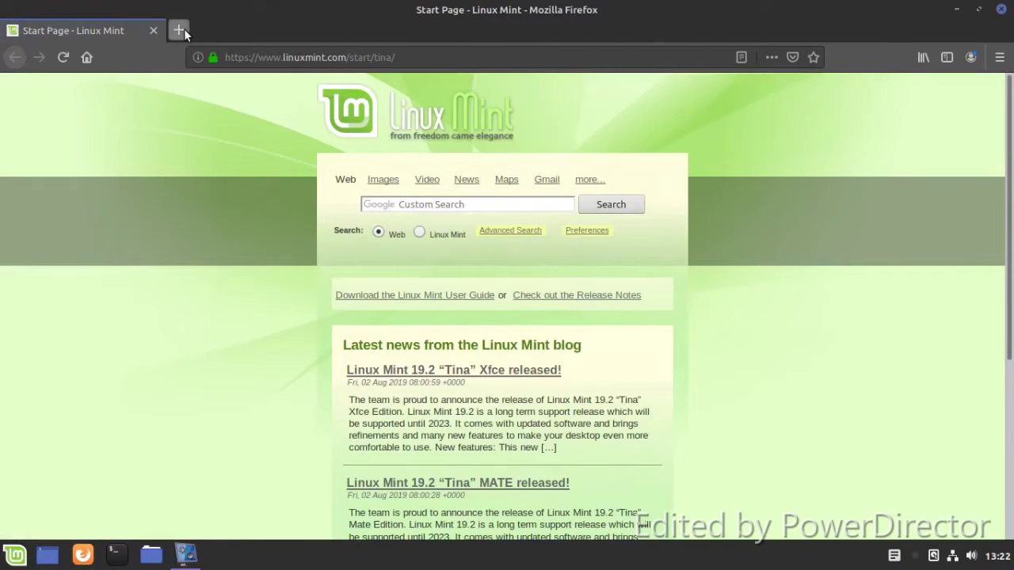
# Step: Open YouTube in a new Firefox tab, play the trending video about the Om606 taxi, and dismiss the Terms of Service notice
pyautogui.click(181, 30)
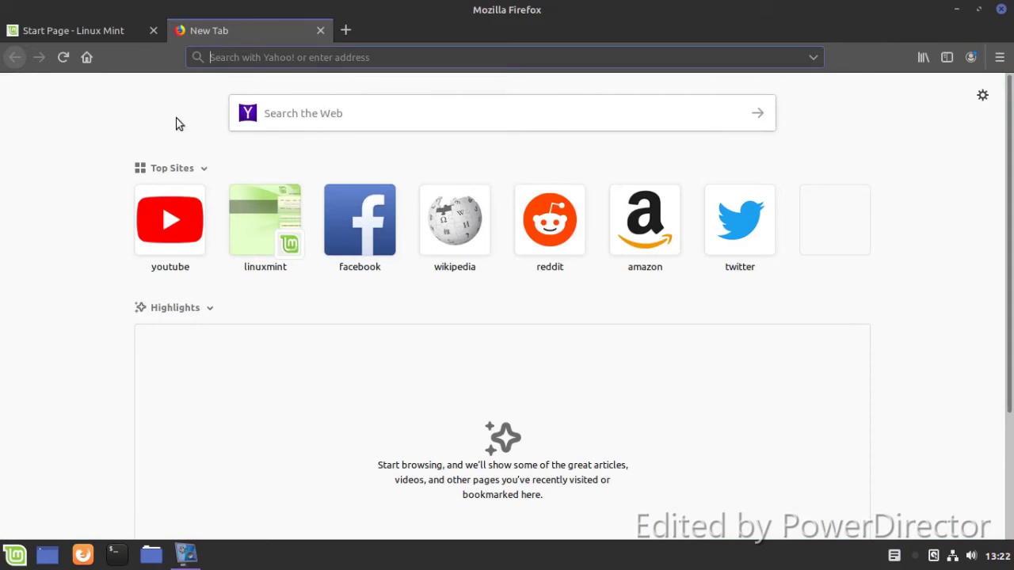
pyautogui.click(135, 239)
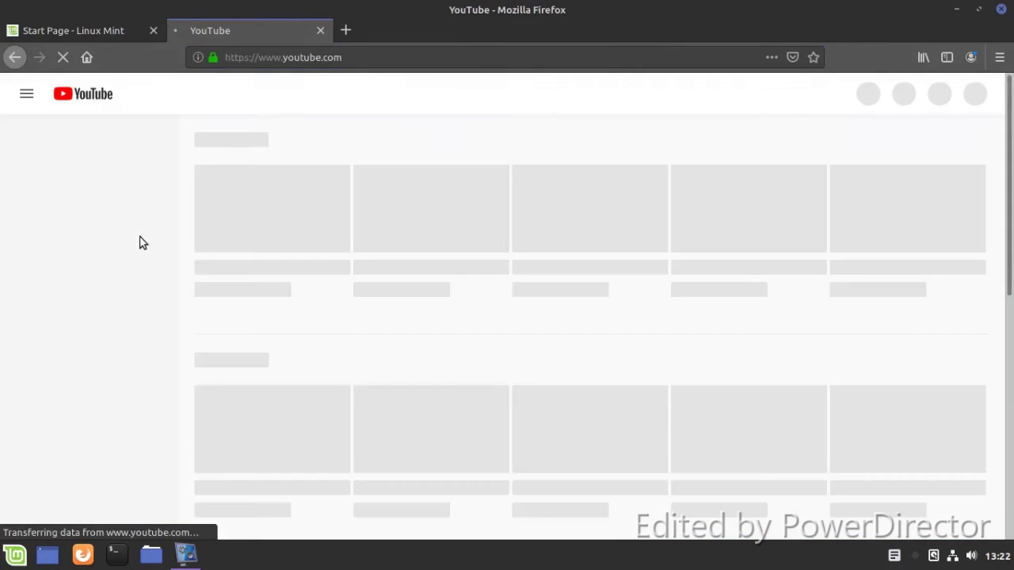
pyautogui.scroll(-2, 452, 349)
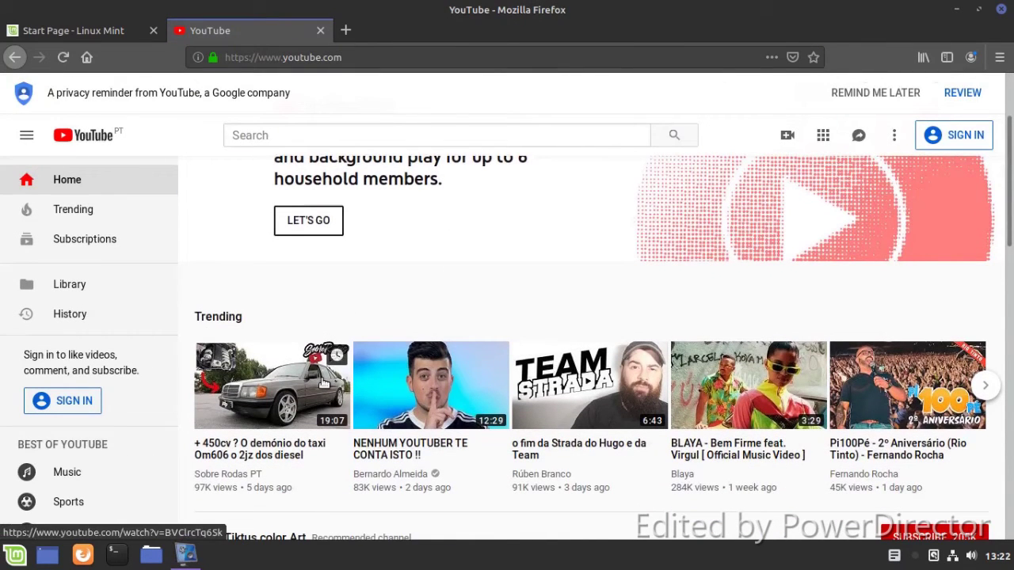
pyautogui.click(291, 389)
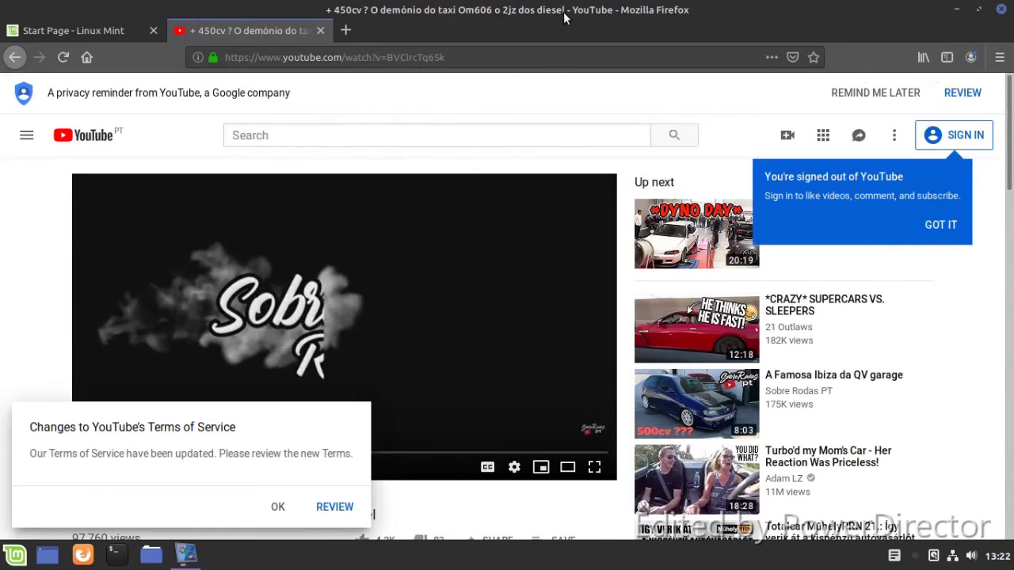
pyautogui.click(279, 511)
# Step: Pull the Firefox window out of its maximized state and copy the link of the playing video
pyautogui.moveTo(515, 32); pyautogui.dragTo(601, 80)
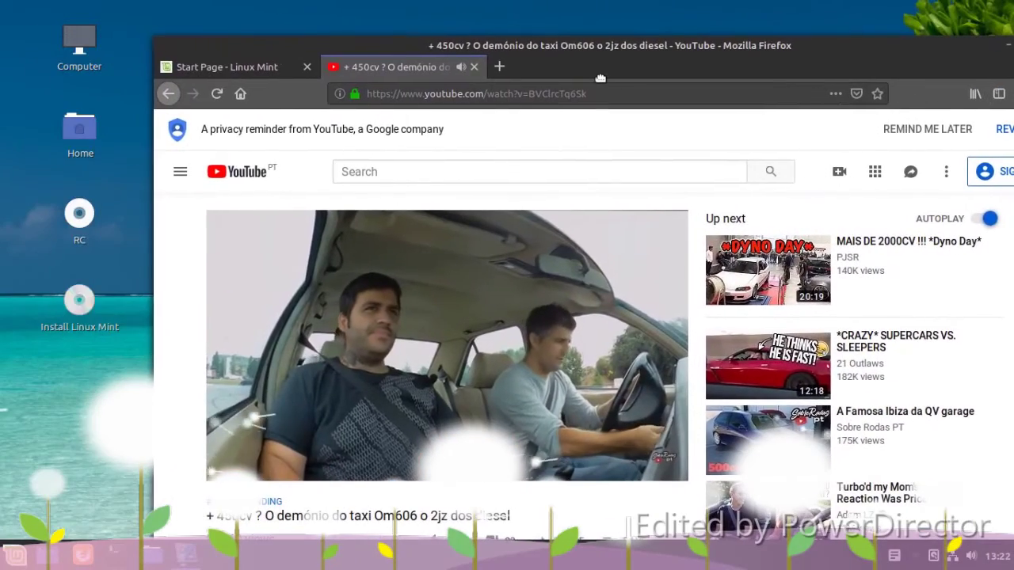
pyautogui.rightClick(422, 297)
pyautogui.click(908, 70)
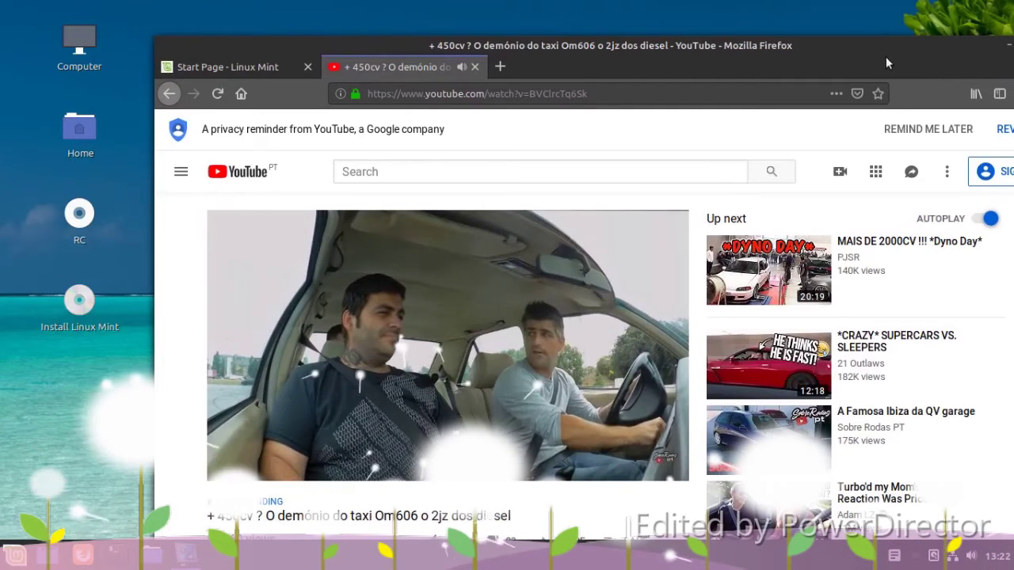
# Step: Move the Firefox window fully onto the desktop and close it together with both tabs
pyautogui.moveTo(886, 57); pyautogui.dragTo(862, 62)
pyautogui.click(935, 68)
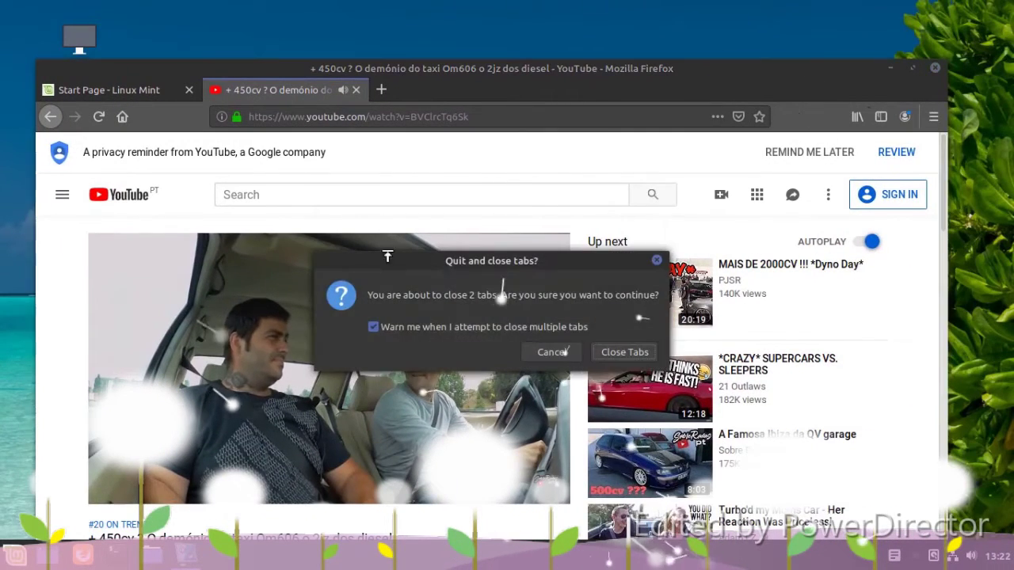
pyautogui.click(626, 352)
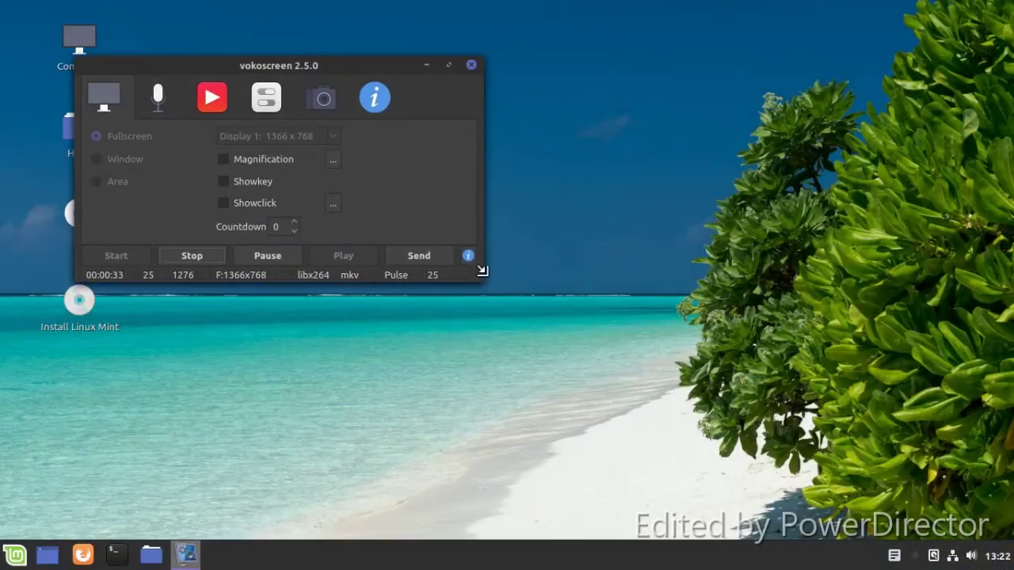
# Step: Minimize the vokoscreen window and open Media Player from the Sound & Video applications
pyautogui.click(426, 65)
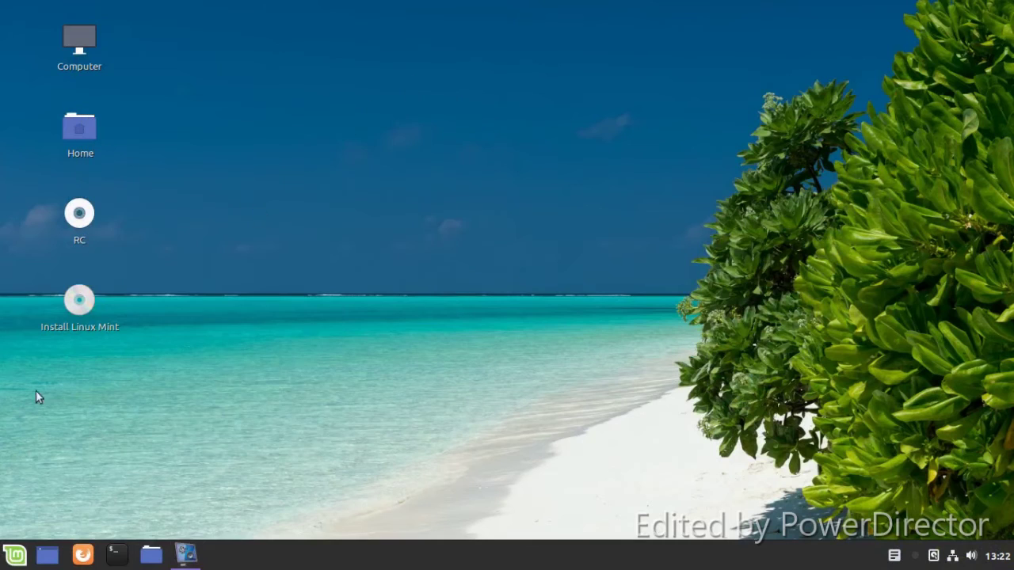
pyautogui.click(15, 555)
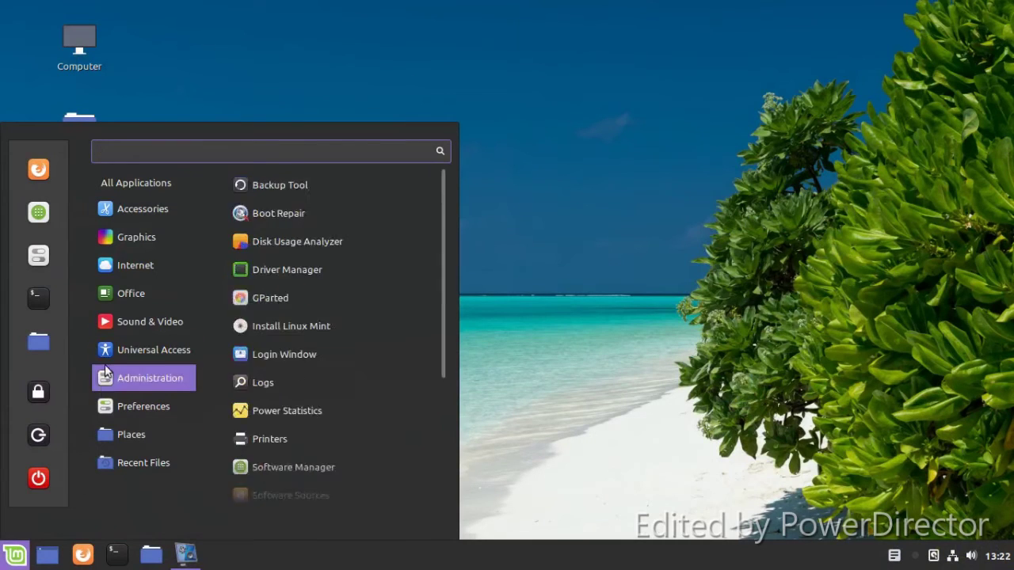
pyautogui.moveTo(111, 325)
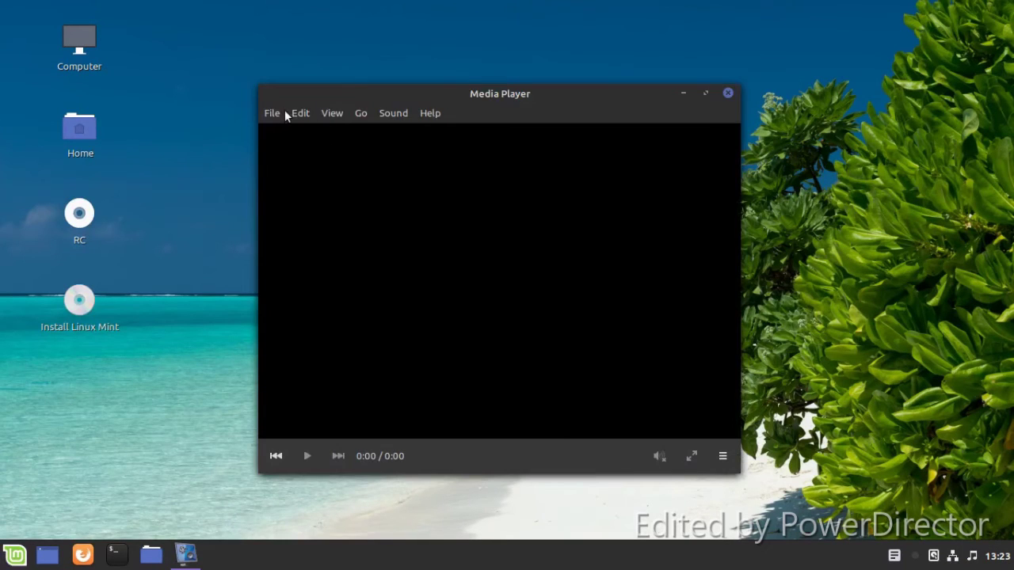
pyautogui.click(283, 113)
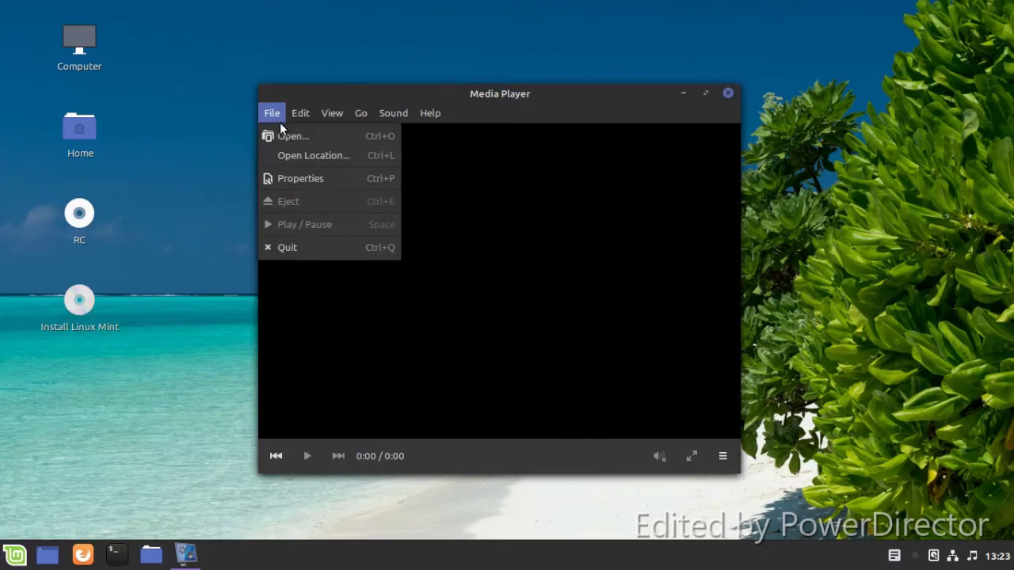
pyautogui.click(283, 154)
pyautogui.hotkey('ctrl', 'c')
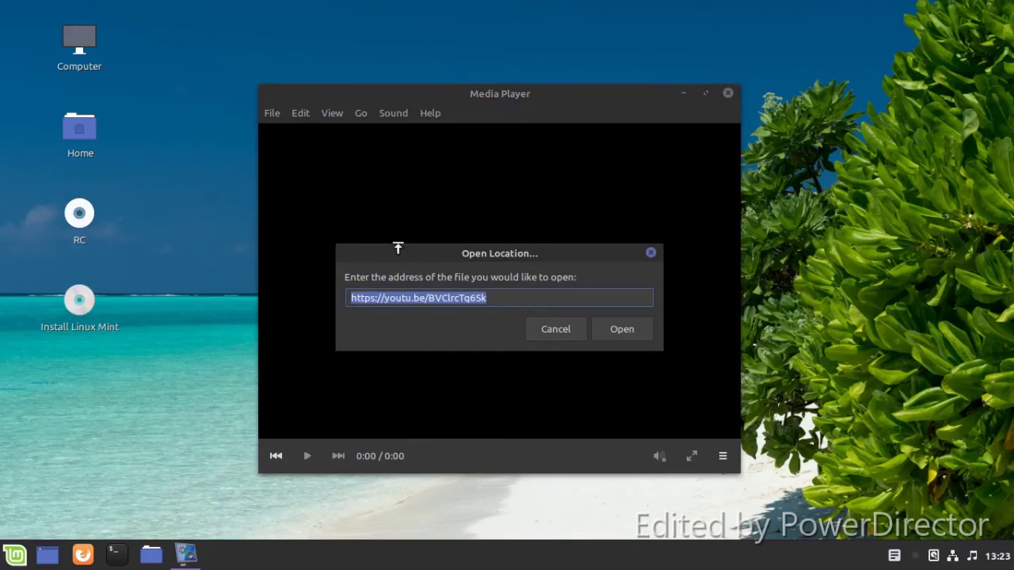
pyautogui.press('BackSpace')
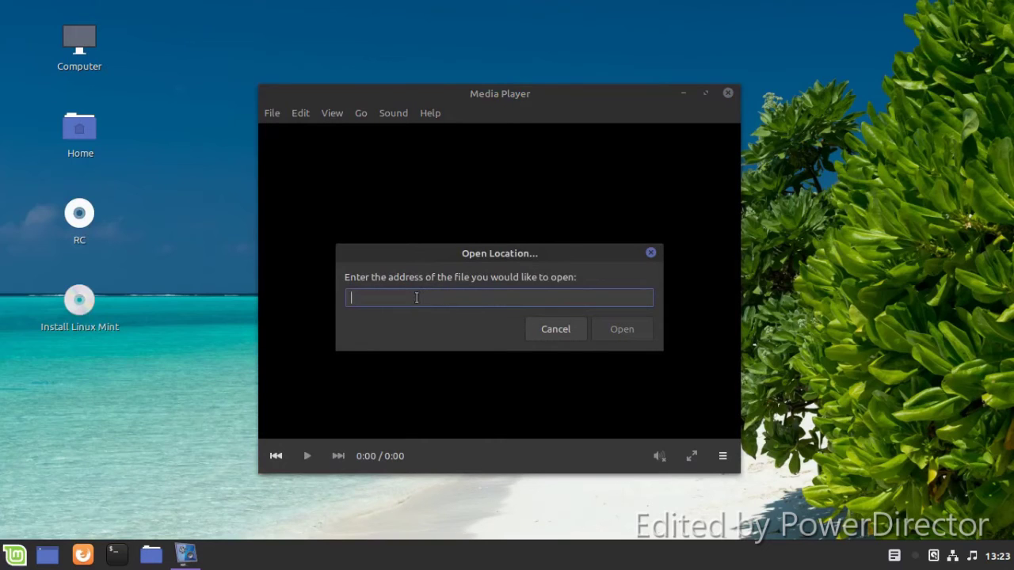
pyautogui.rightClick(414, 294)
pyautogui.click(430, 347)
pyautogui.click(609, 330)
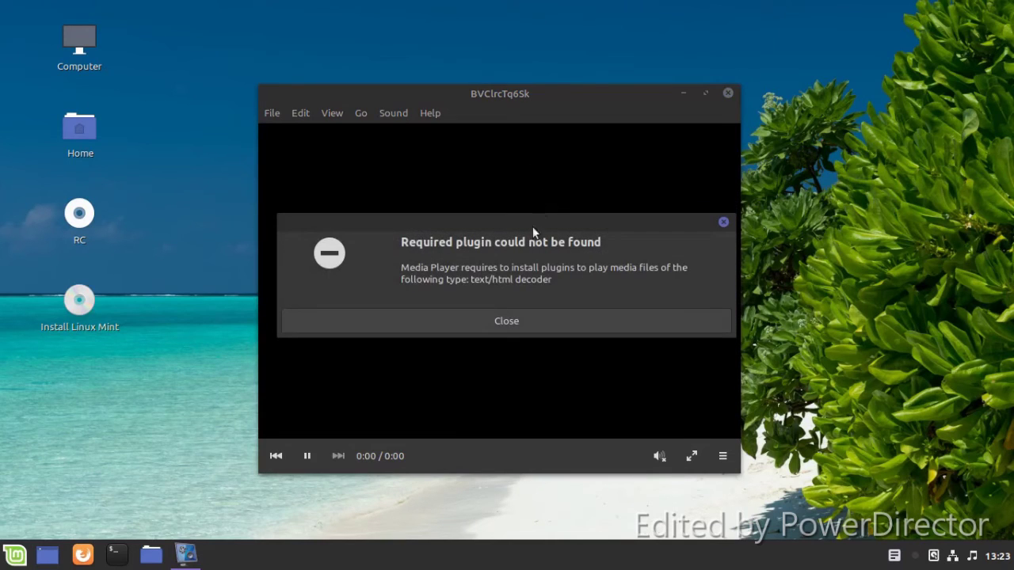
pyautogui.click(523, 318)
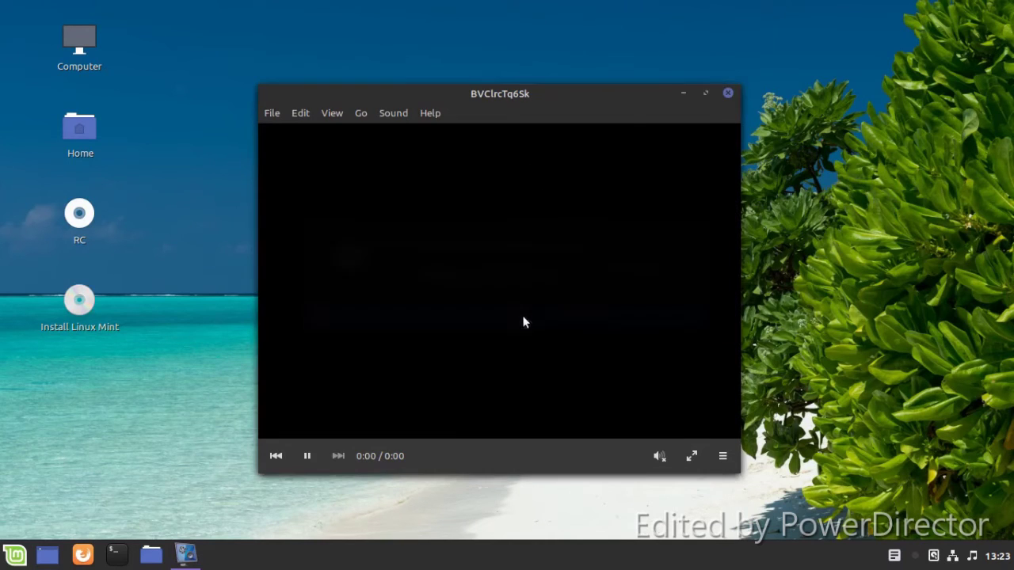
pyautogui.click(716, 97)
pyautogui.click(1002, 10)
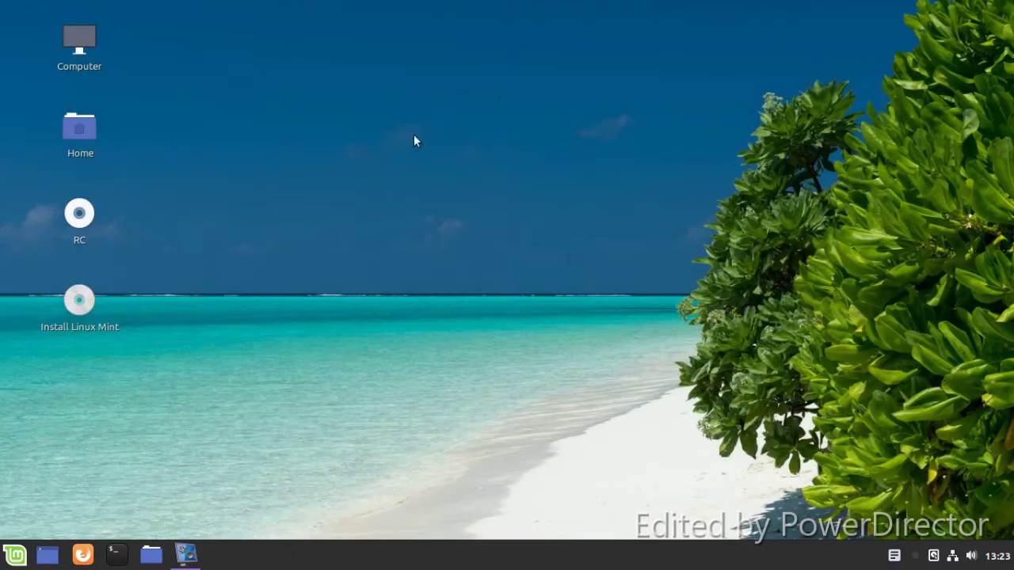
# Step: Open Software Manager and display its Games category
pyautogui.click(14, 554)
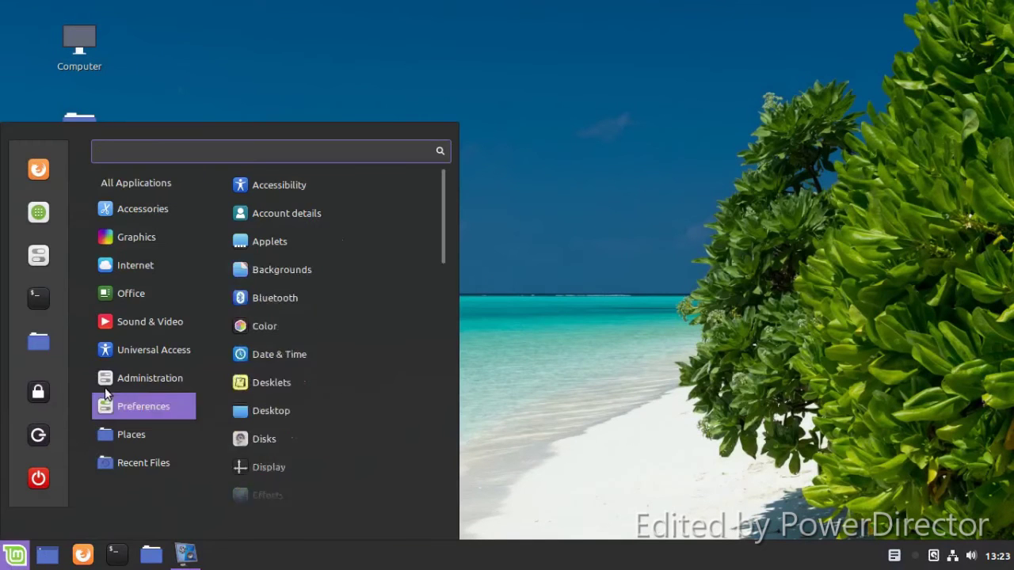
pyautogui.click(40, 212)
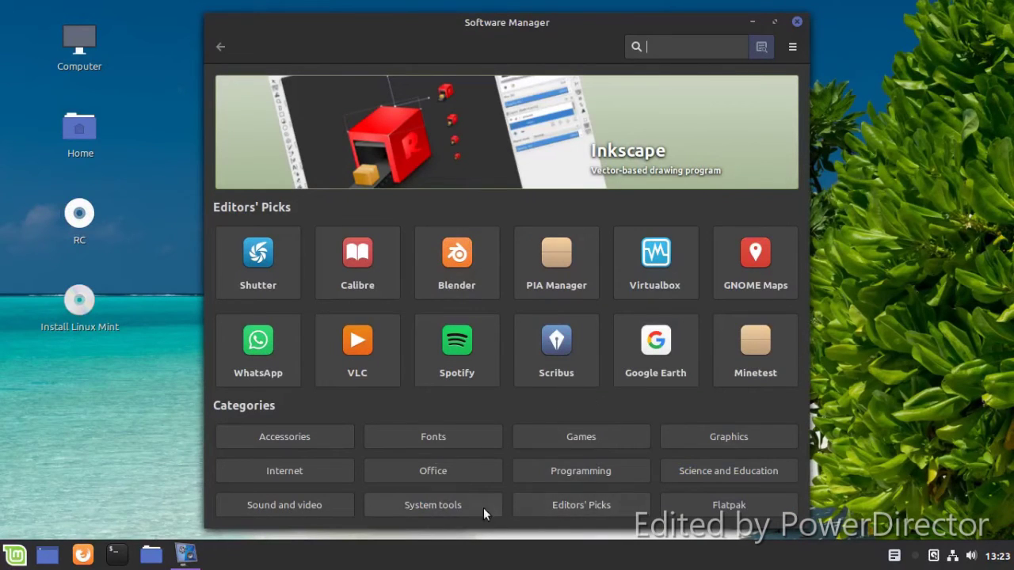
pyautogui.click(570, 437)
# Step: Browse the list of all games and open the Armagetronad entry
pyautogui.scroll(-3, 569, 363)
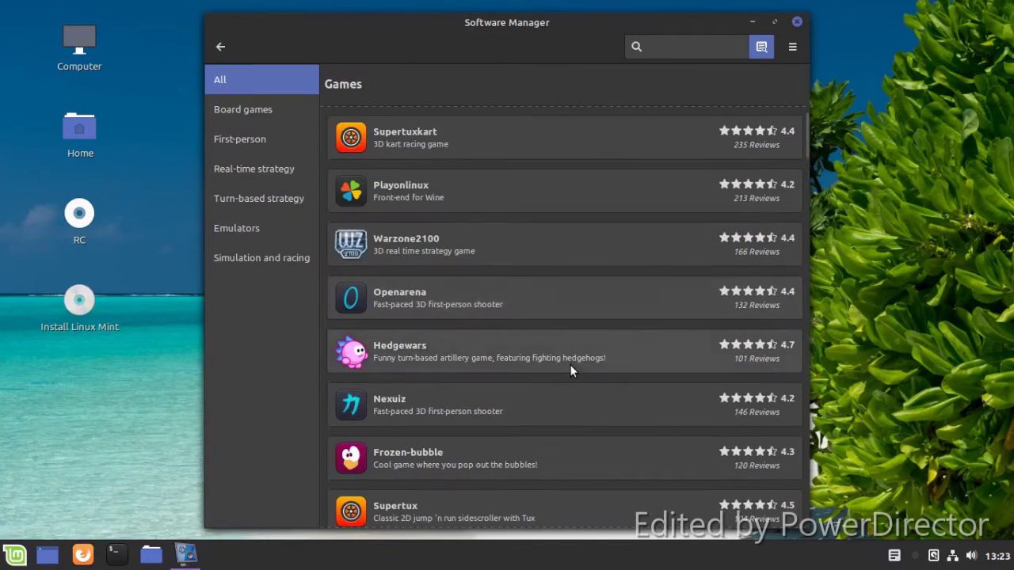
pyautogui.scroll(-2, 580, 366)
pyautogui.scroll(2, 587, 360)
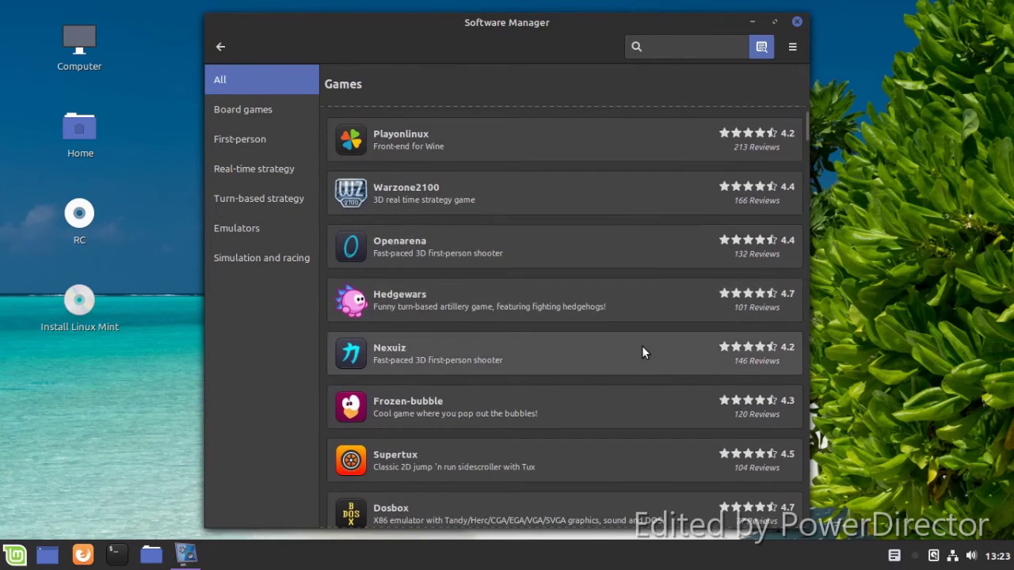
pyautogui.scroll(-9, 642, 354)
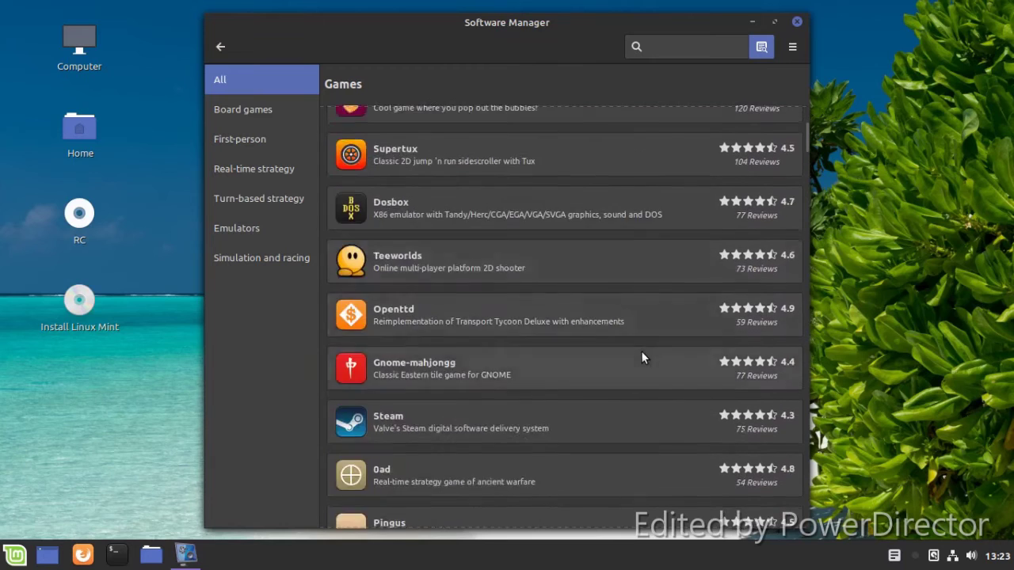
pyautogui.scroll(-9, 640, 359)
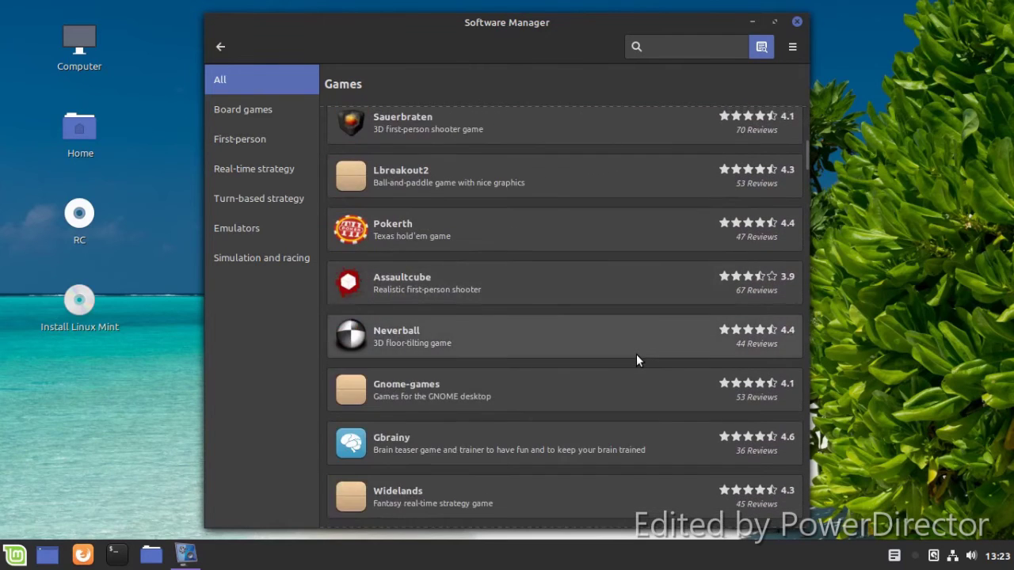
pyautogui.scroll(-10, 636, 356)
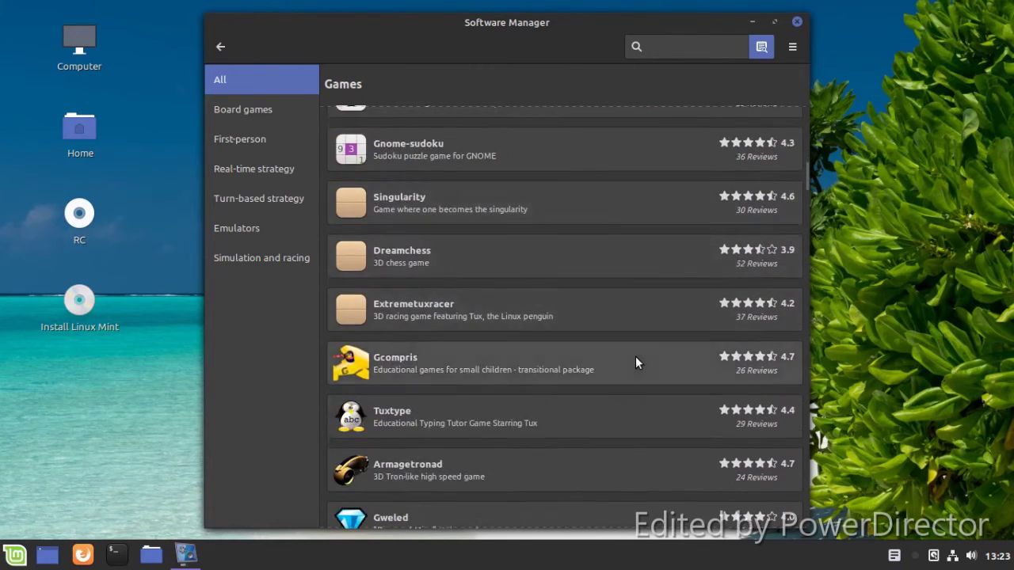
pyautogui.scroll(-1, 635, 363)
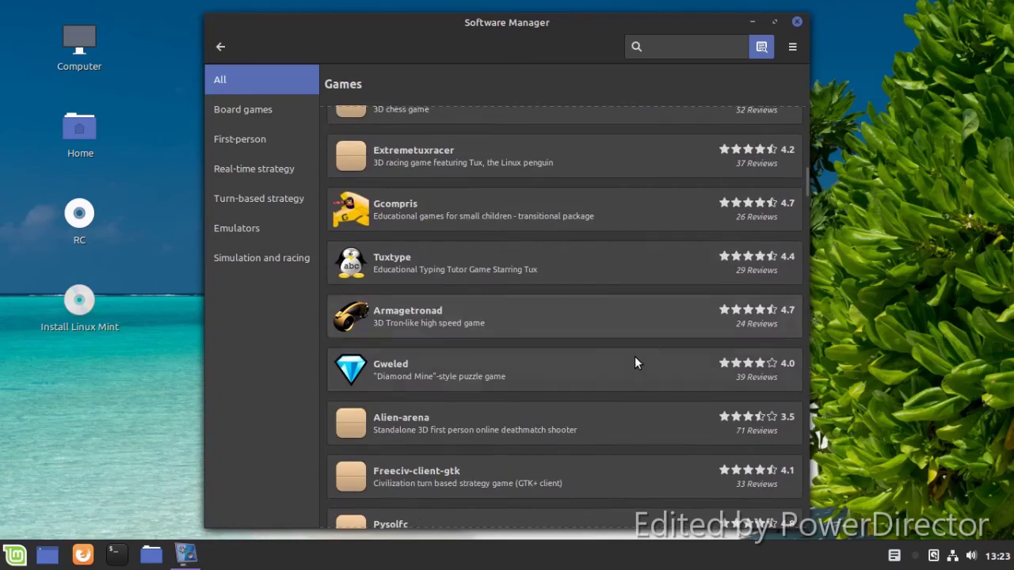
pyautogui.click(592, 320)
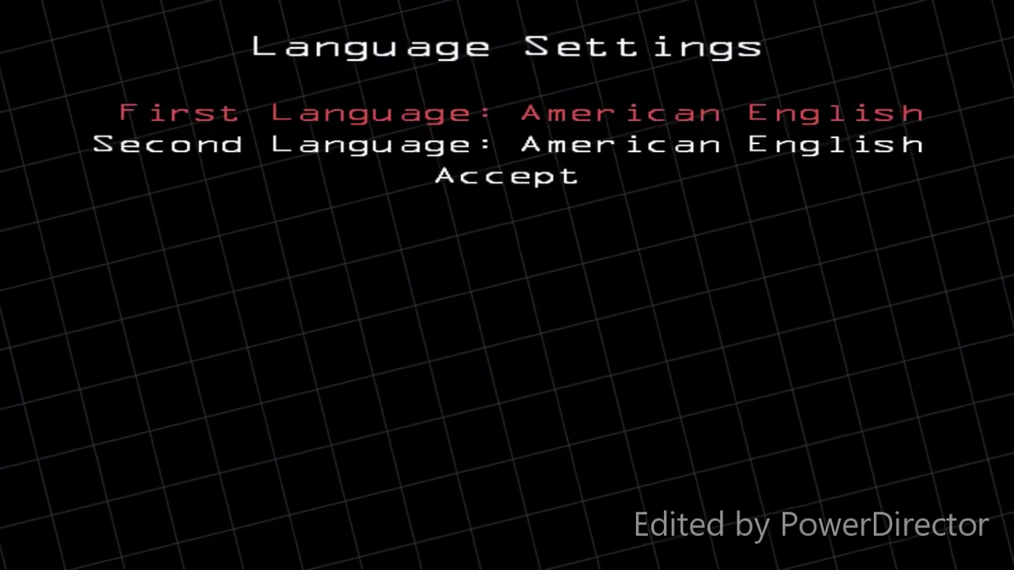
# Step: Accept American English as first and second language in Armagetron Advanced and dismiss the welcome screen
pyautogui.press('Down')
pyautogui.press('Down')
pyautogui.press('Return')
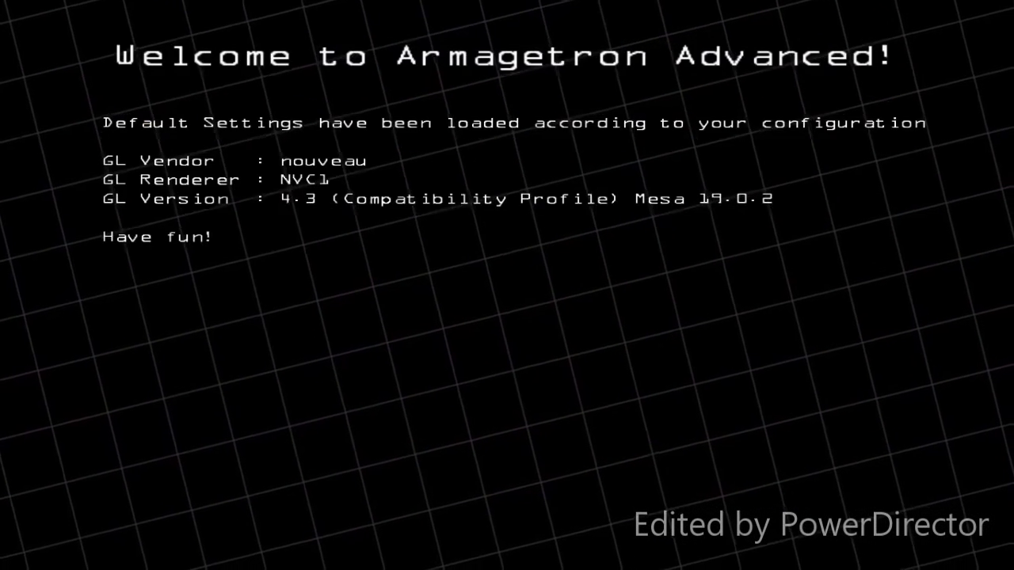
pyautogui.press('Return')
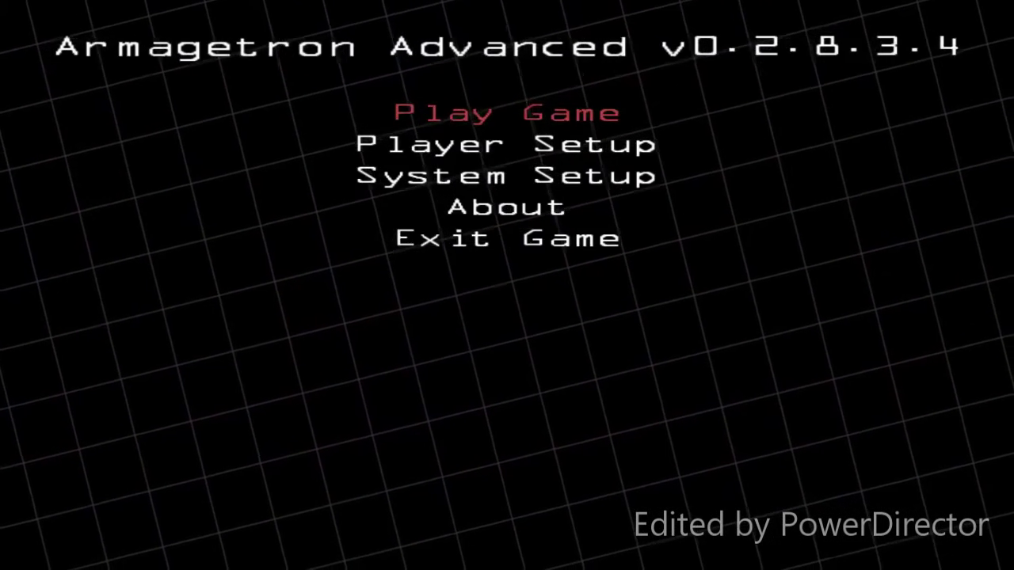
# Step: Start a local game and steer the light cycle across the grid
pyautogui.press('Return')
pyautogui.press('Down')
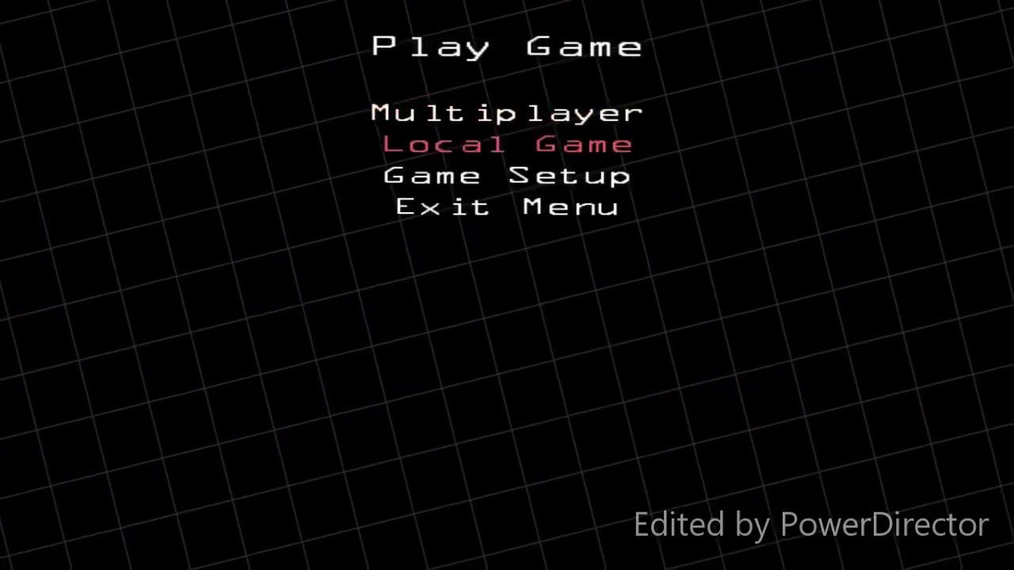
pyautogui.press('Return')
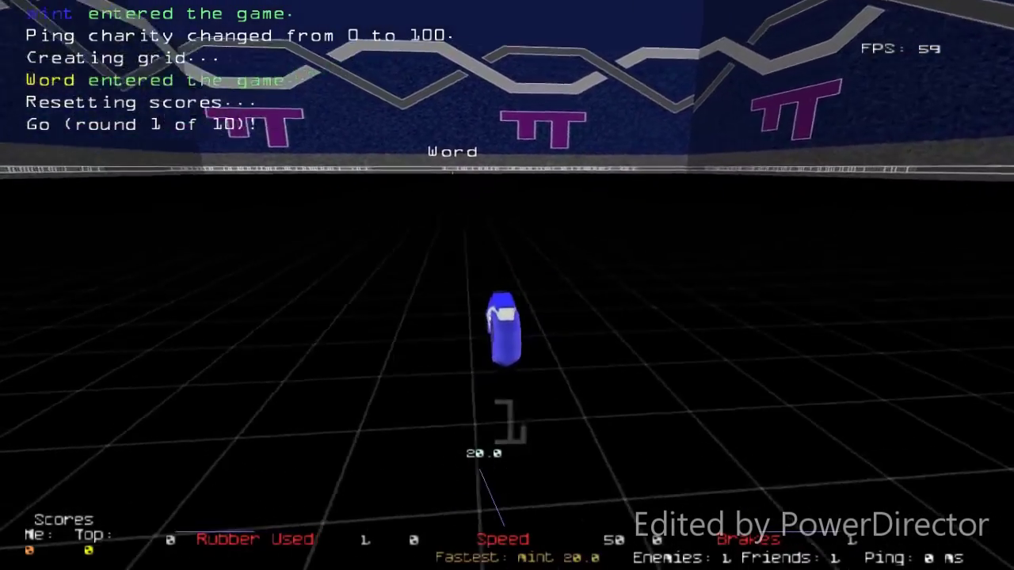
pyautogui.press('Right')
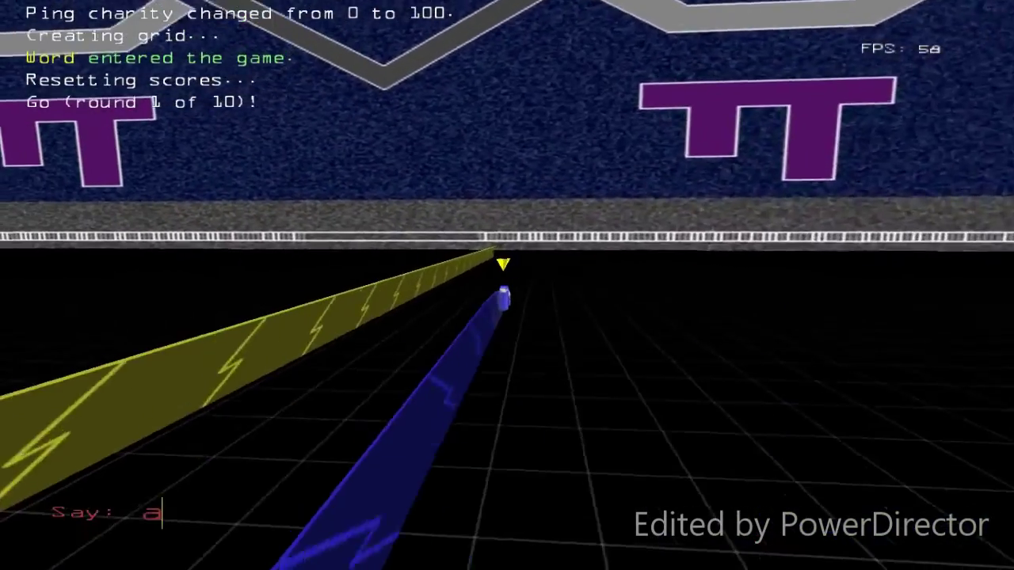
pyautogui.press('Left')
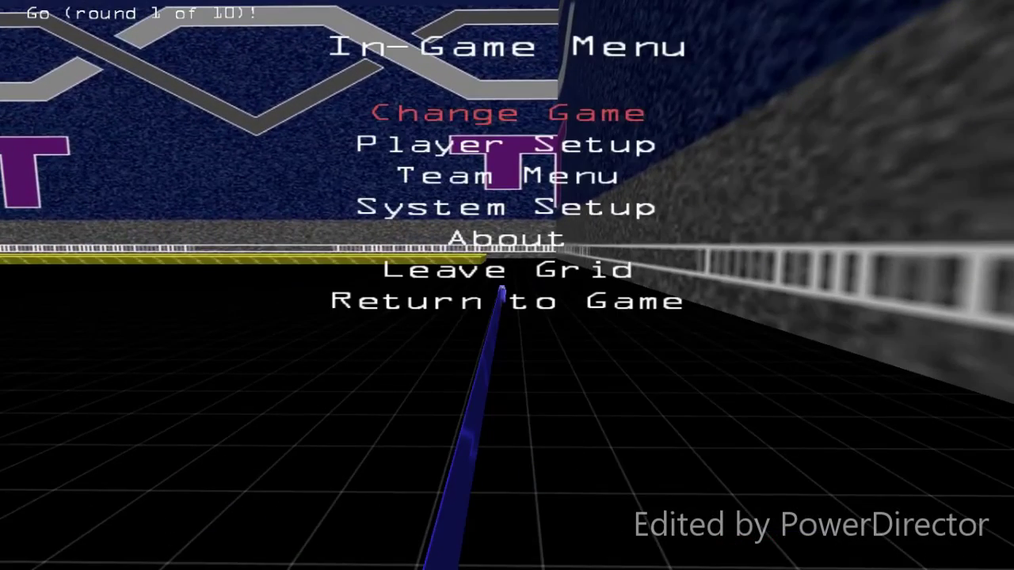
# Step: Return to the running round from the In-Game Menu
pyautogui.press('Down')
pyautogui.press('Down')
pyautogui.press('Down')
pyautogui.press('Down')
pyautogui.press('Down')
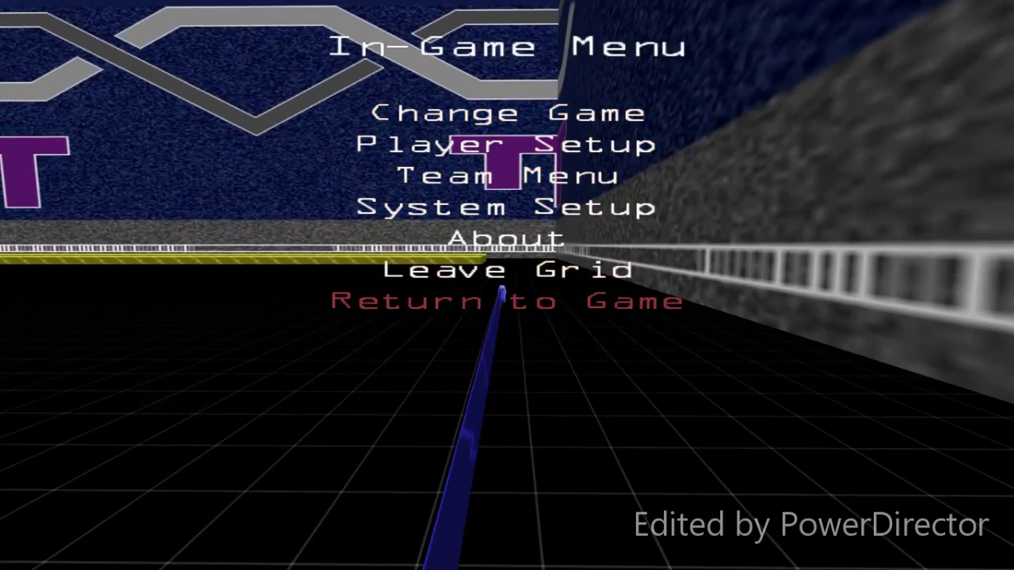
pyautogui.press('Return')
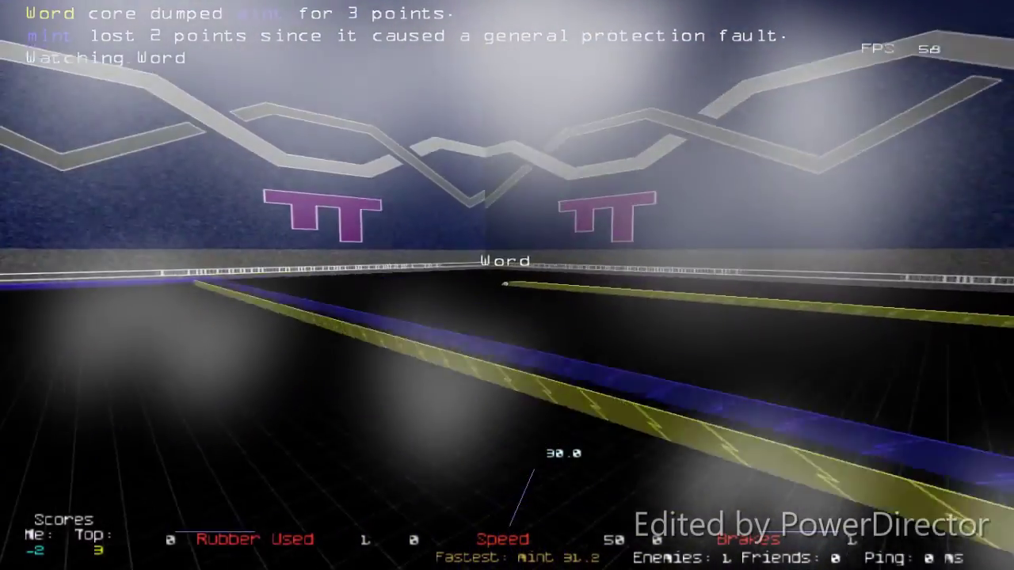
# Step: Bring up the In-Game Menu and leave the grid
pyautogui.press('Escape')
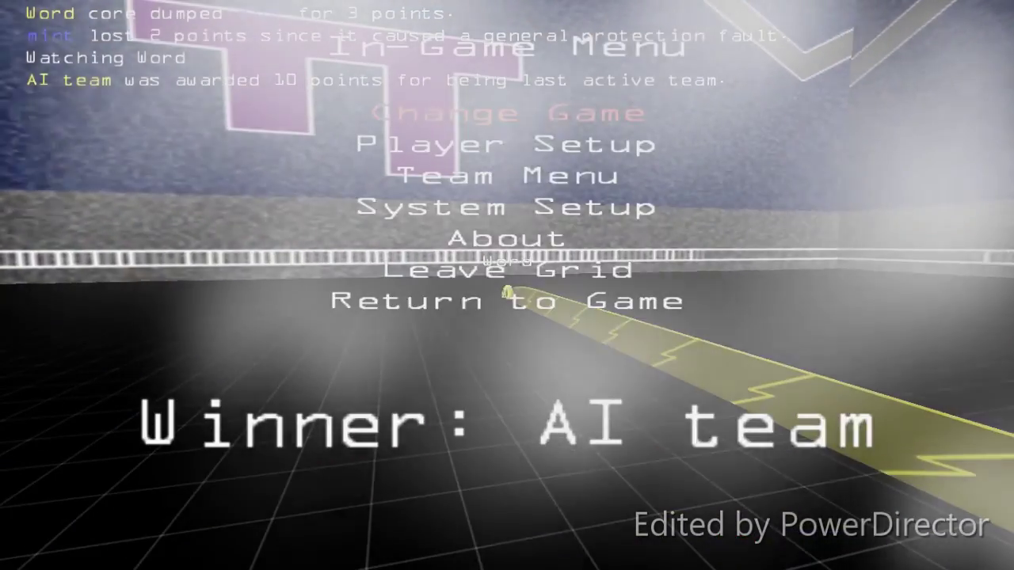
pyautogui.press('Down')
pyautogui.press('Down')
pyautogui.press('Down')
pyautogui.press('Down')
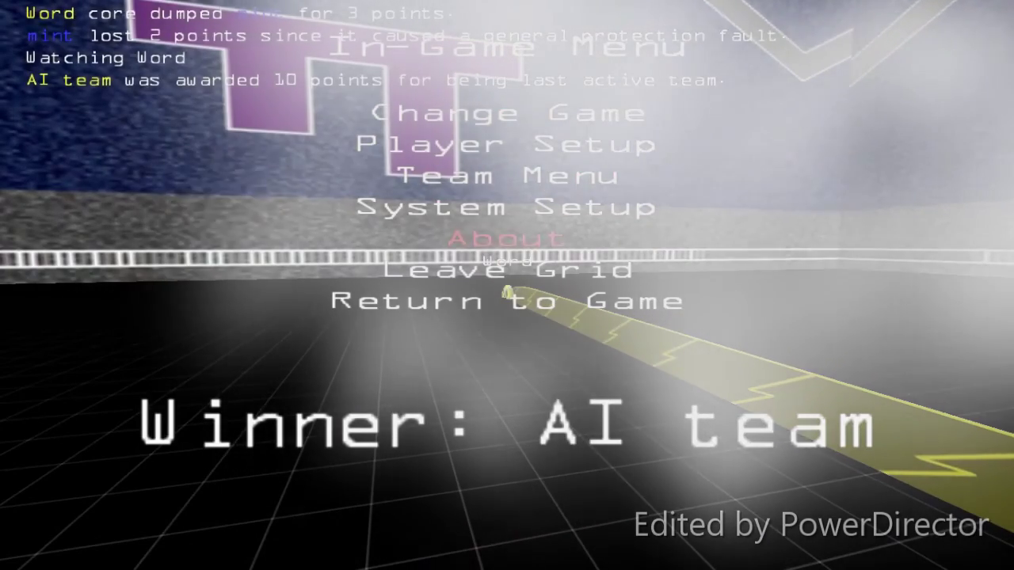
pyautogui.press('Down')
pyautogui.press('Return')
# Step: Exit the Play Game menu and quit Armagetron Advanced
pyautogui.press('Down')
pyautogui.press('Down')
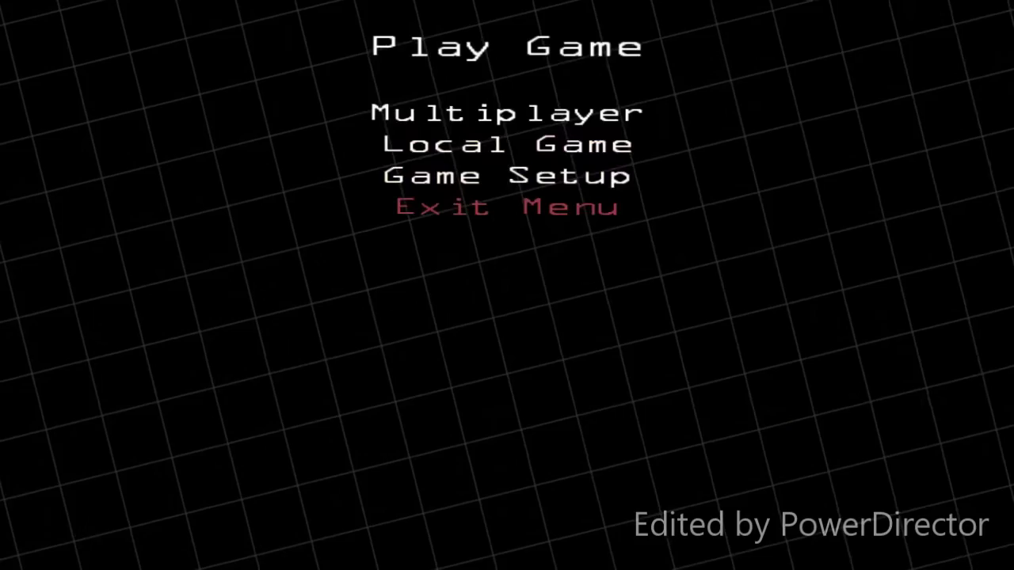
pyautogui.press('Return')
pyautogui.press('Down')
pyautogui.press('Down')
pyautogui.press('Down')
pyautogui.press('Down')
pyautogui.press('Return')
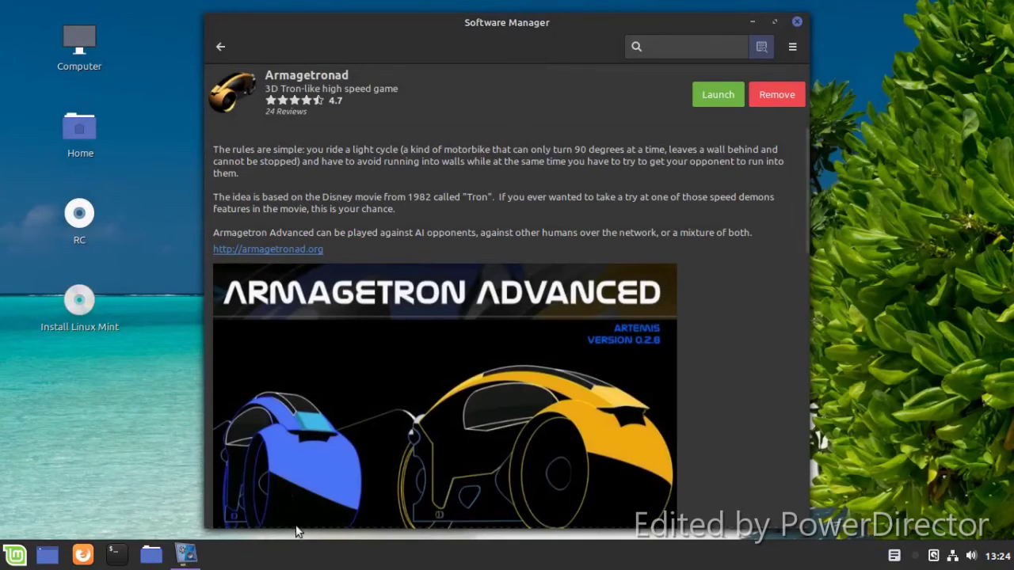
# Step: Close Software Manager and set the Hawaii picture from the Tina collection as the desktop background
pyautogui.click(795, 23)
pyautogui.rightClick(435, 175)
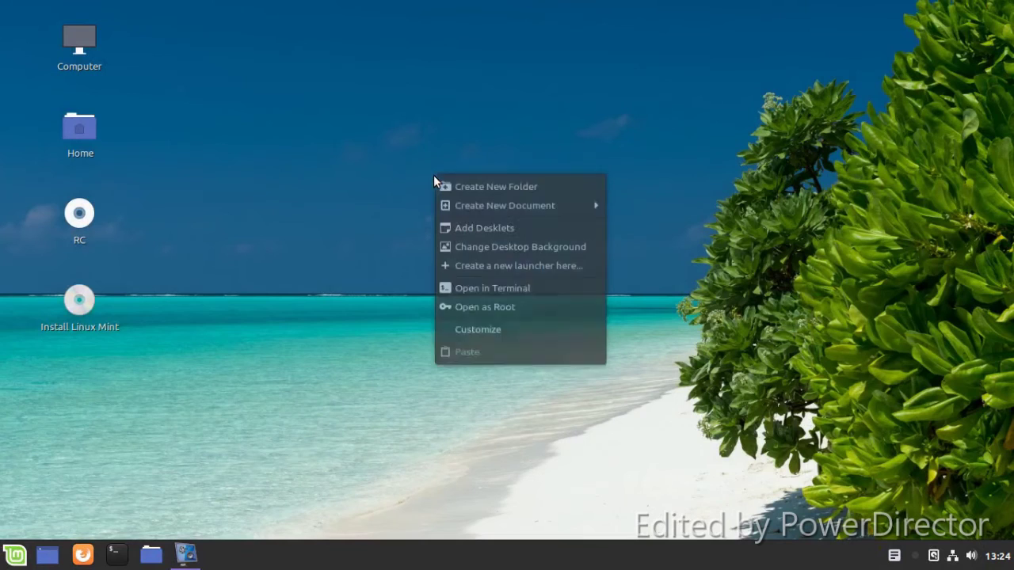
pyautogui.click(456, 252)
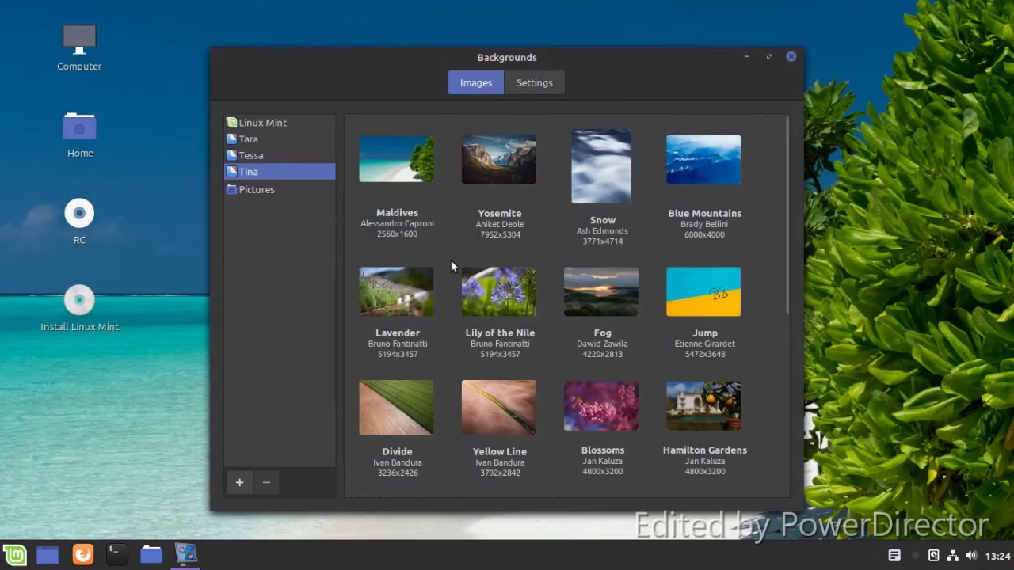
pyautogui.scroll(-5, 562, 321)
pyautogui.click(567, 323)
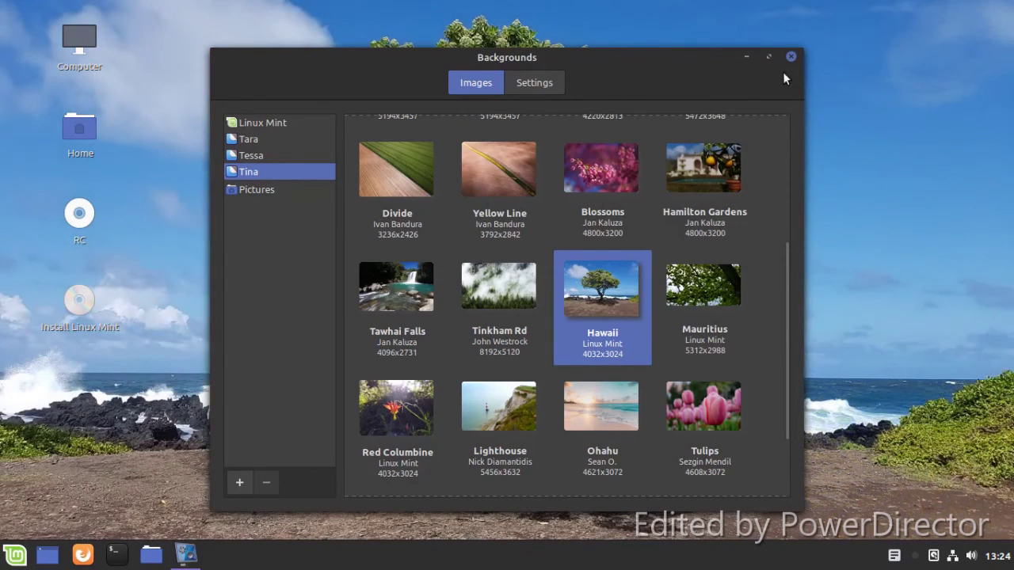
# Step: Enable playing the backgrounds as a slideshow and close the Backgrounds window
pyautogui.click(546, 82)
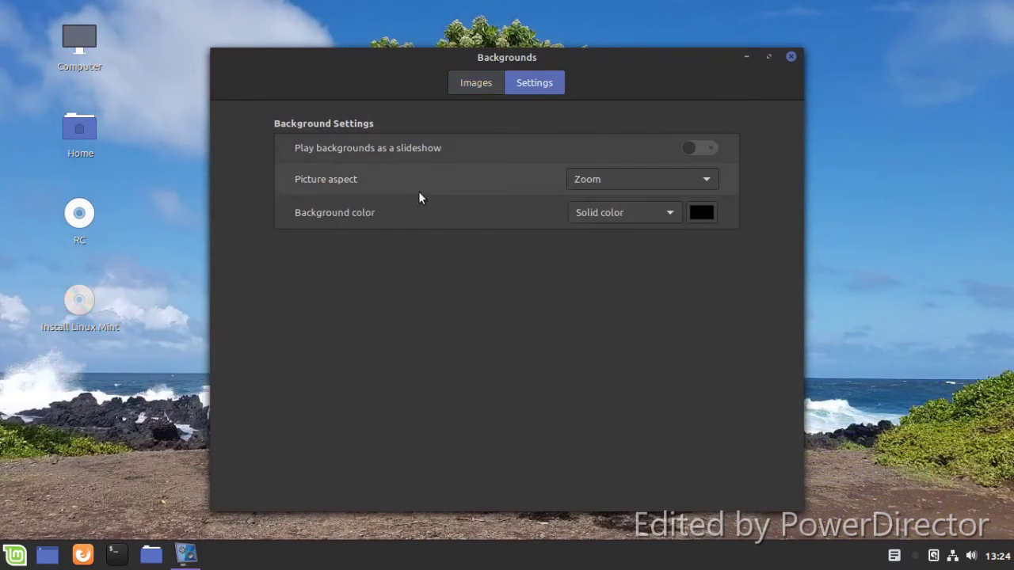
pyautogui.click(695, 147)
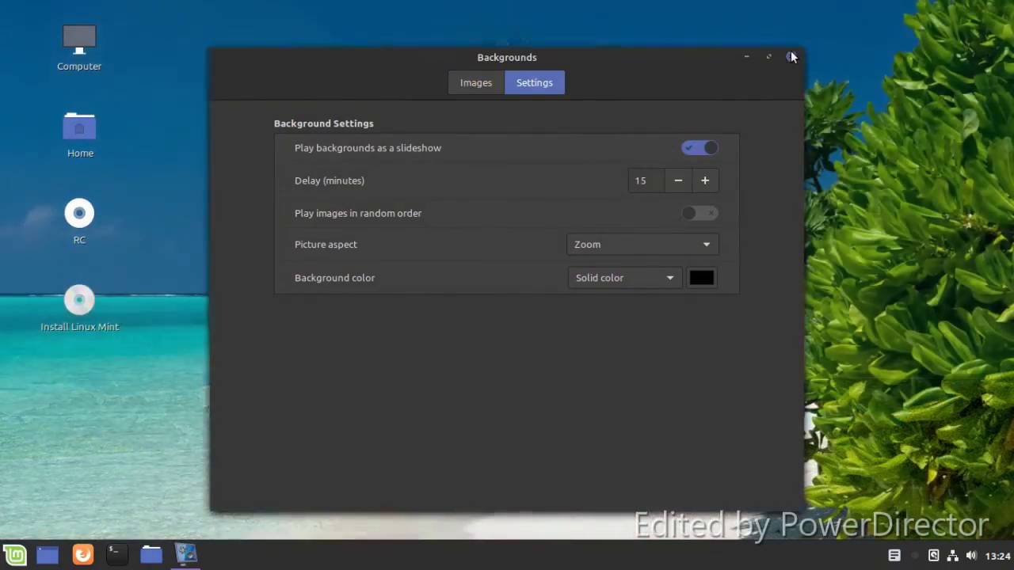
pyautogui.click(790, 57)
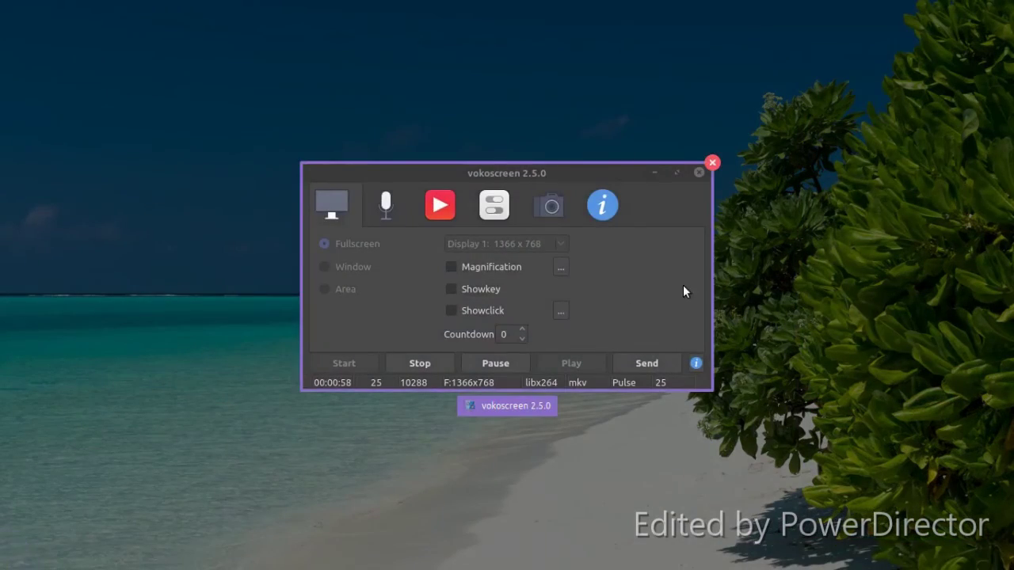
# Step: Pick the vokoscreen window in the window overview and minimize it
pyautogui.click(683, 287)
pyautogui.click(430, 65)
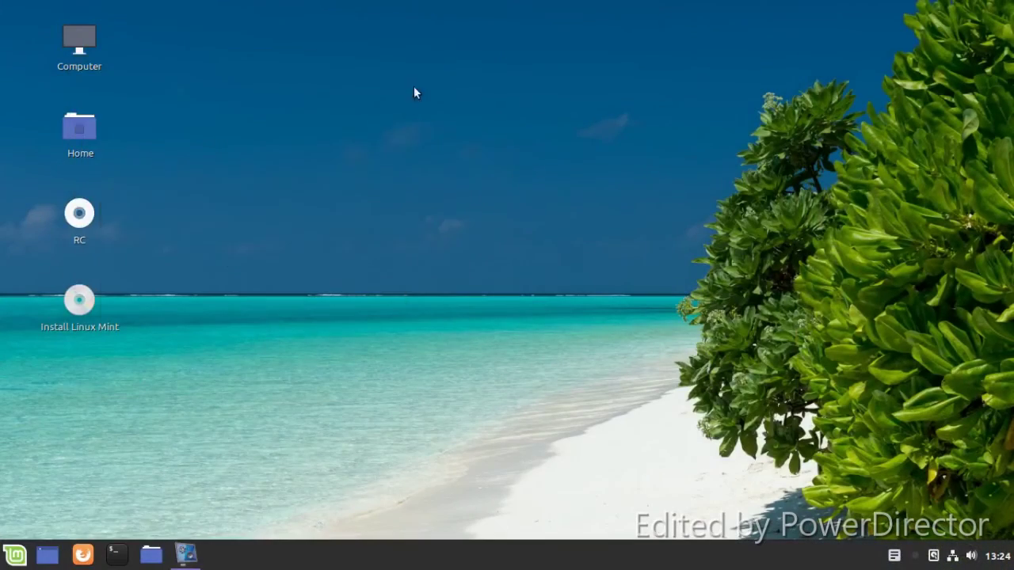
# Step: Turn on Panel edit mode for the desktop panel and dismiss the panel's options
pyautogui.rightClick(409, 566)
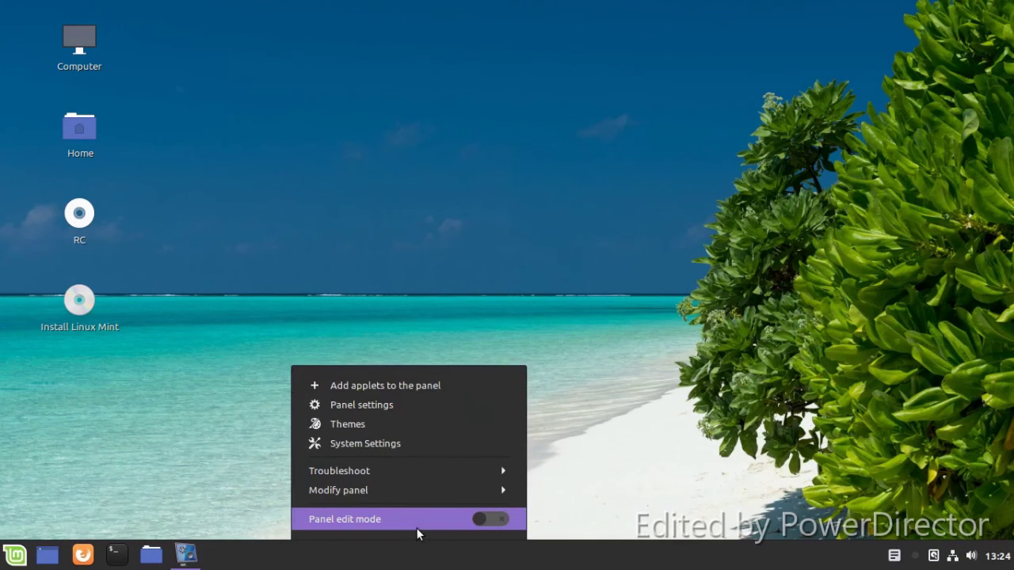
pyautogui.click(484, 515)
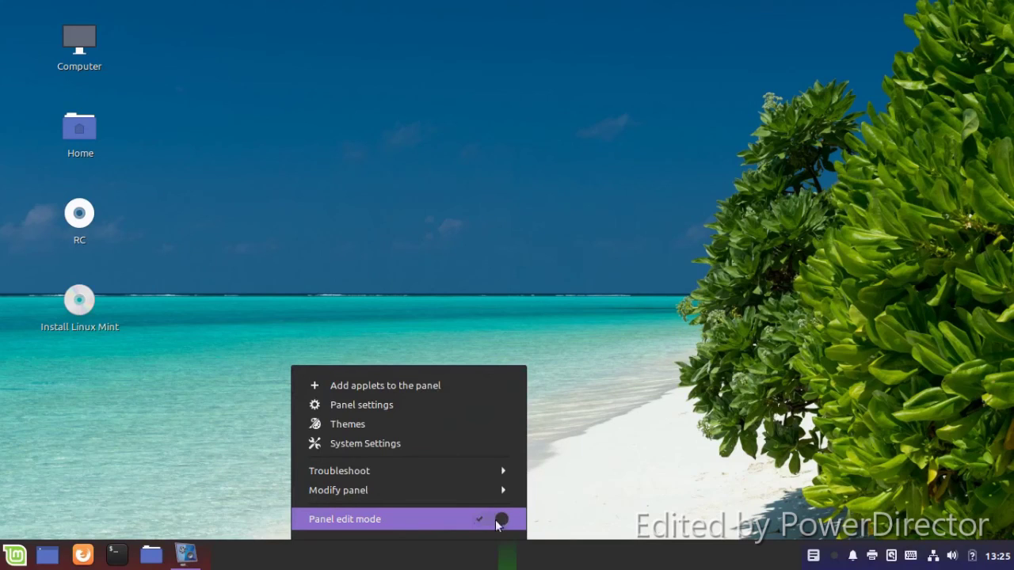
pyautogui.click(695, 468)
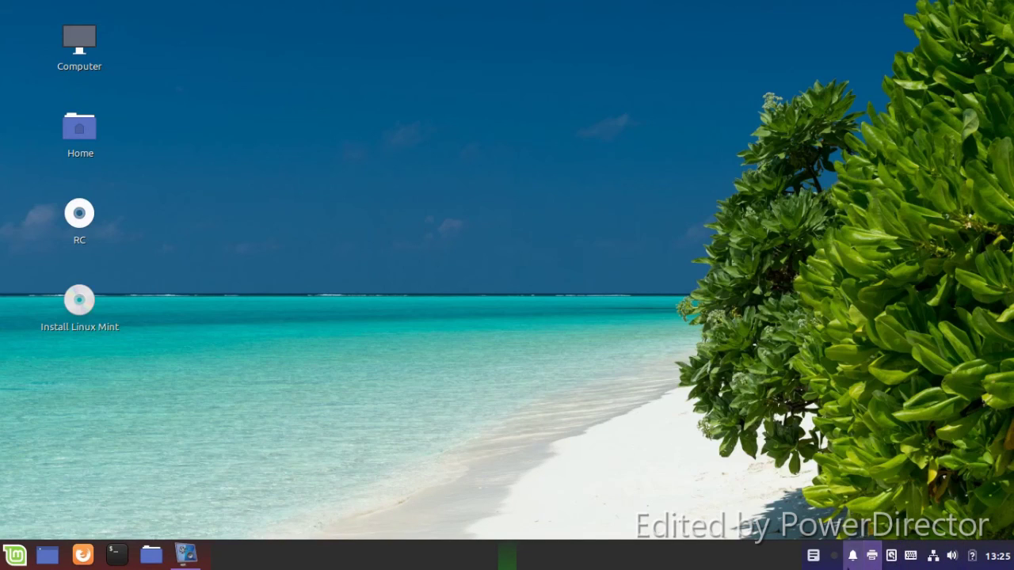
# Step: Open the configuration of the Notifications applet to view its behavior and display options, and close it
pyautogui.rightClick(854, 557)
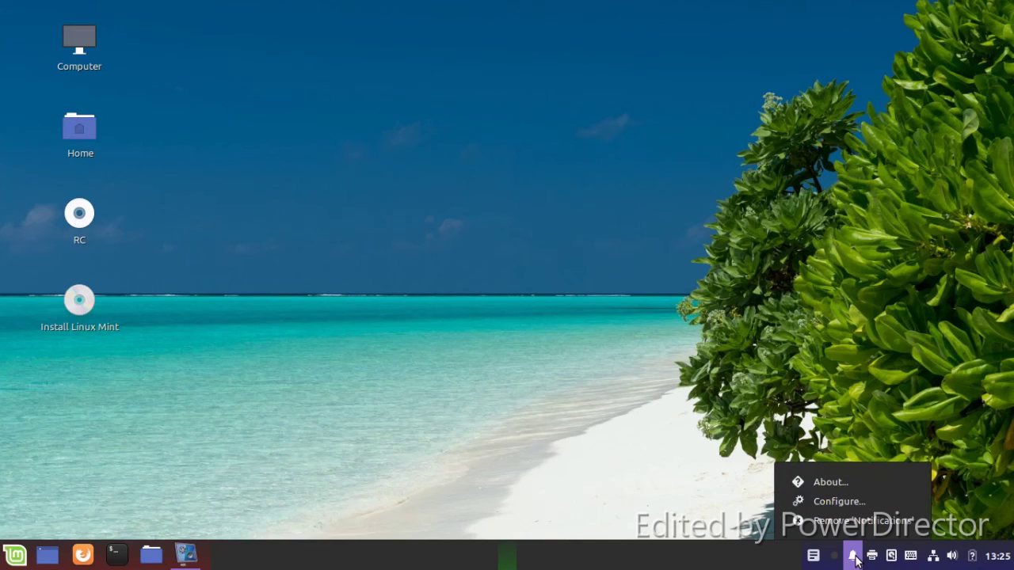
pyautogui.click(844, 500)
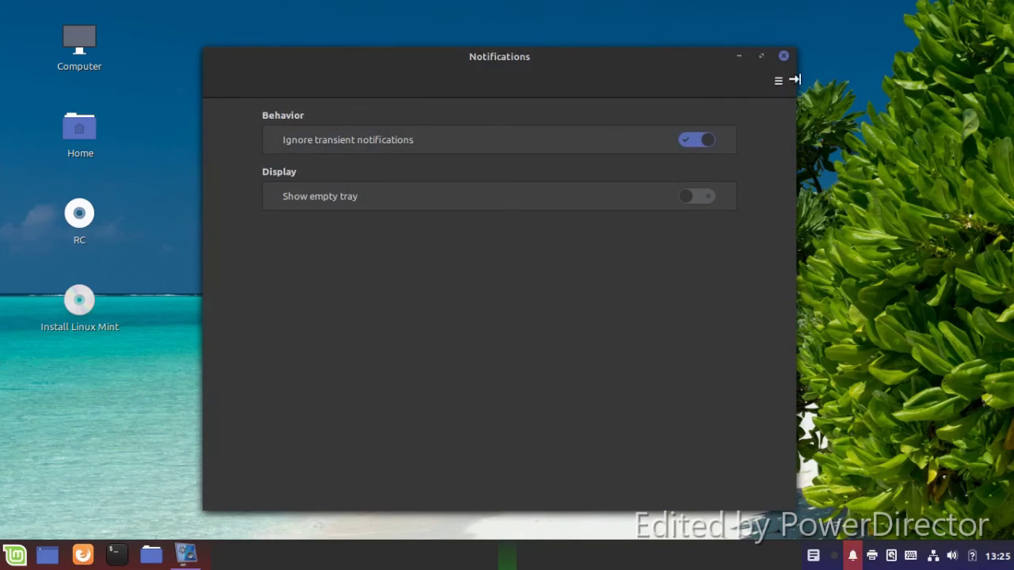
pyautogui.click(783, 57)
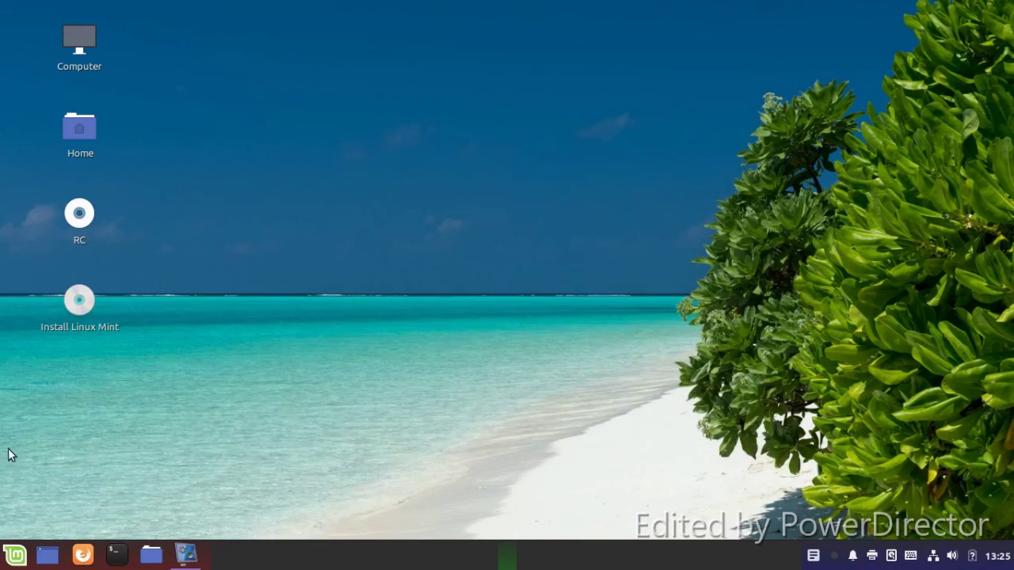
# Step: Show the window overview, return to the desktop through vokoscreen and minimize that window again
pyautogui.moveTo(8, 564)
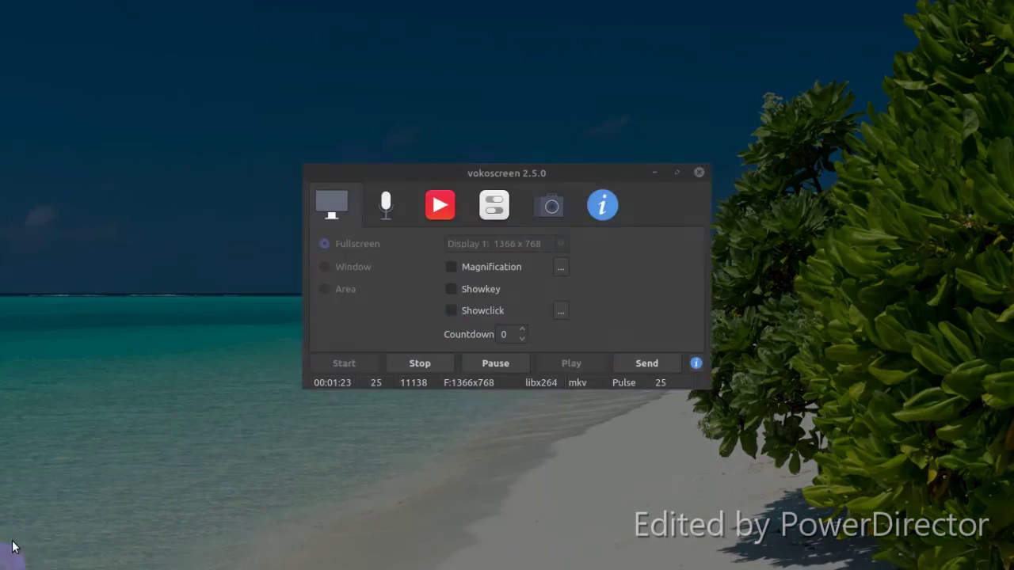
pyautogui.click(633, 261)
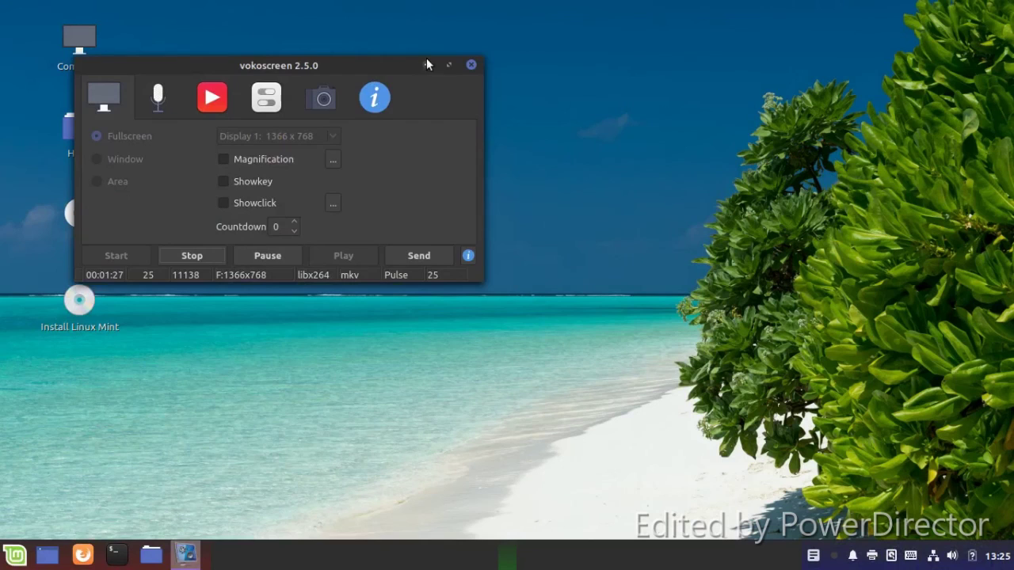
pyautogui.click(426, 65)
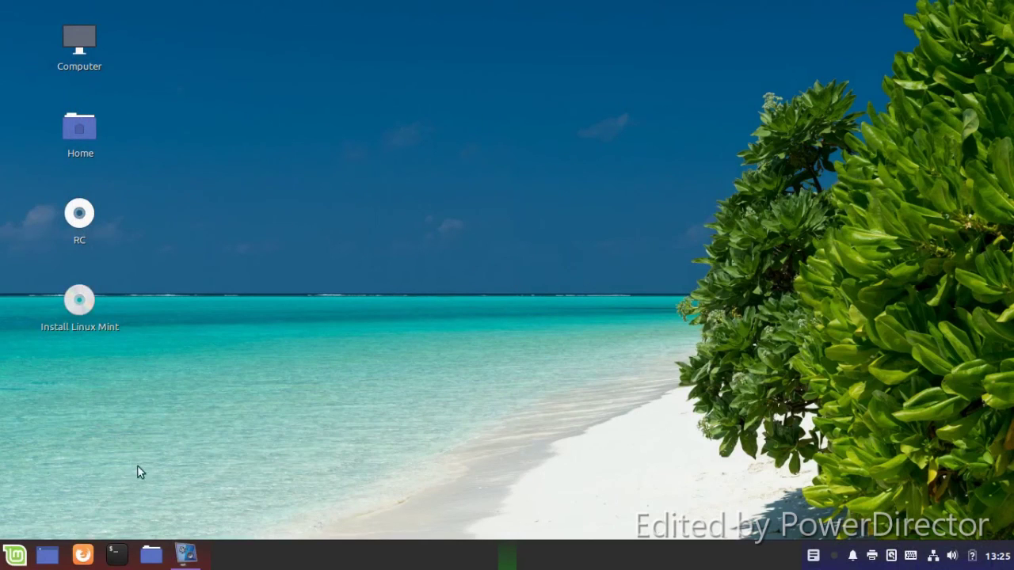